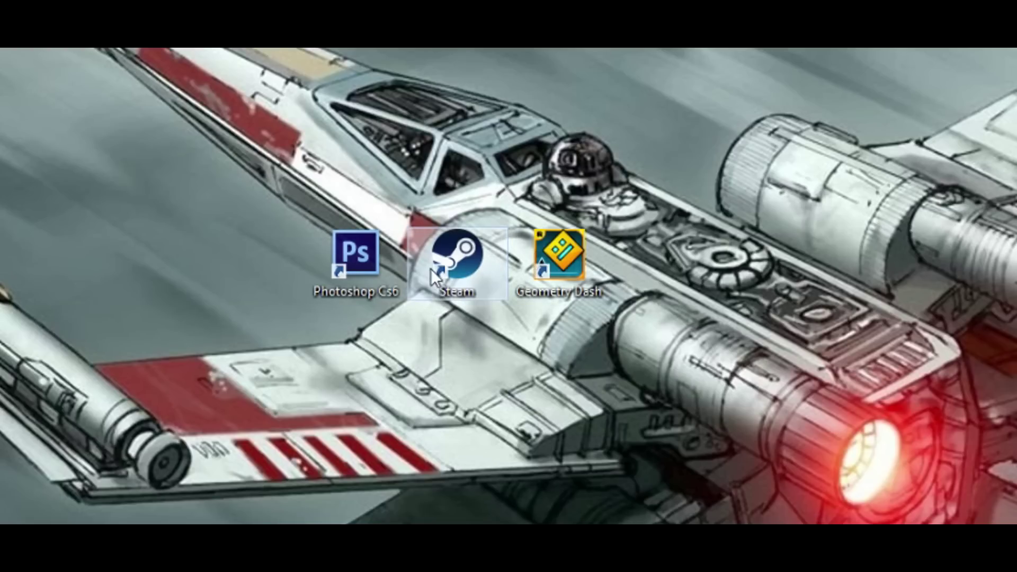
- Launch Steam, view the games library and open the local files folder of Geometry Dash from its properties
{"action": "double_click", "coordinate": [462, 269]}
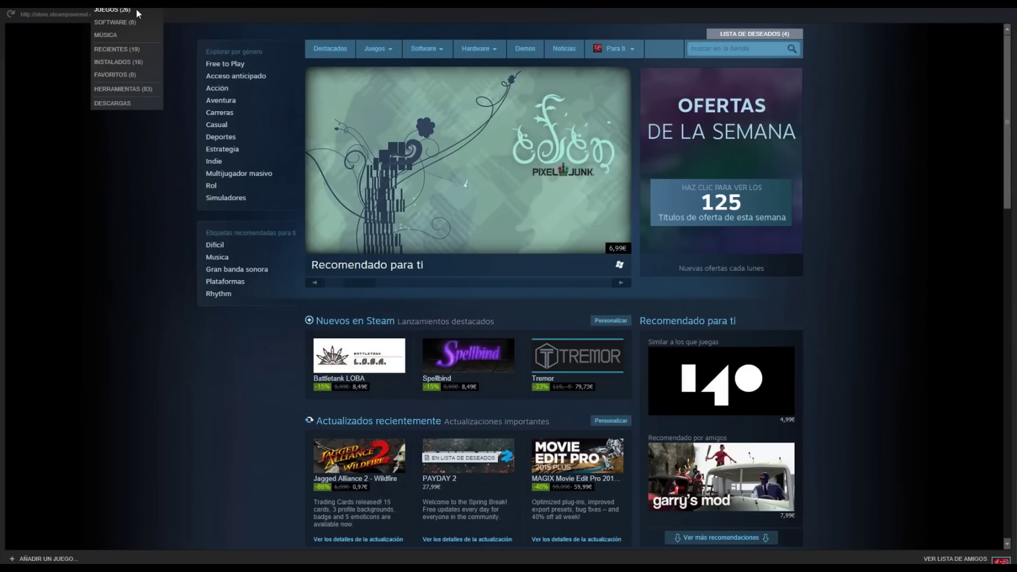
{"action": "left_click", "coordinate": [135, 8]}
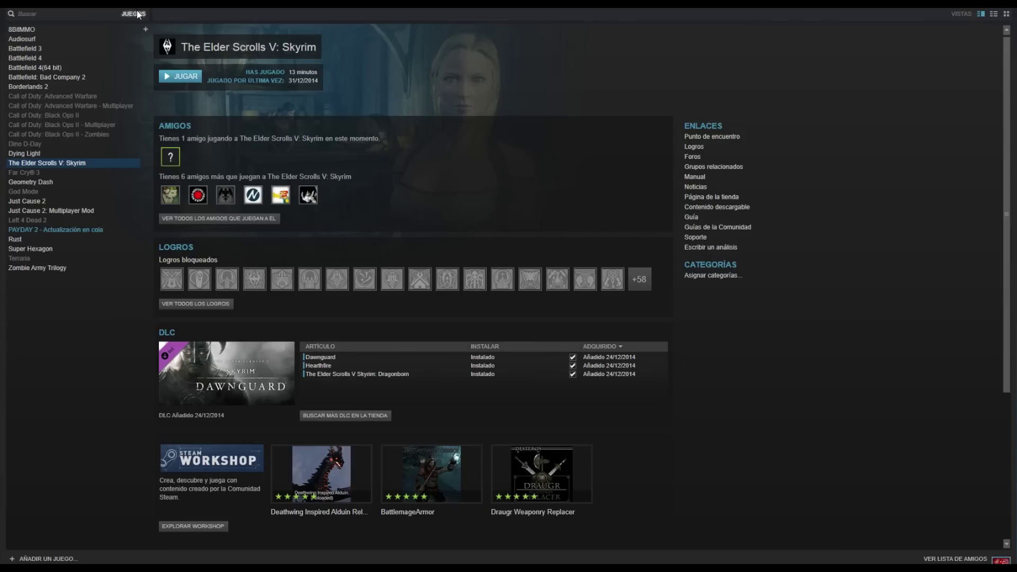
{"action": "right_click", "coordinate": [54, 183]}
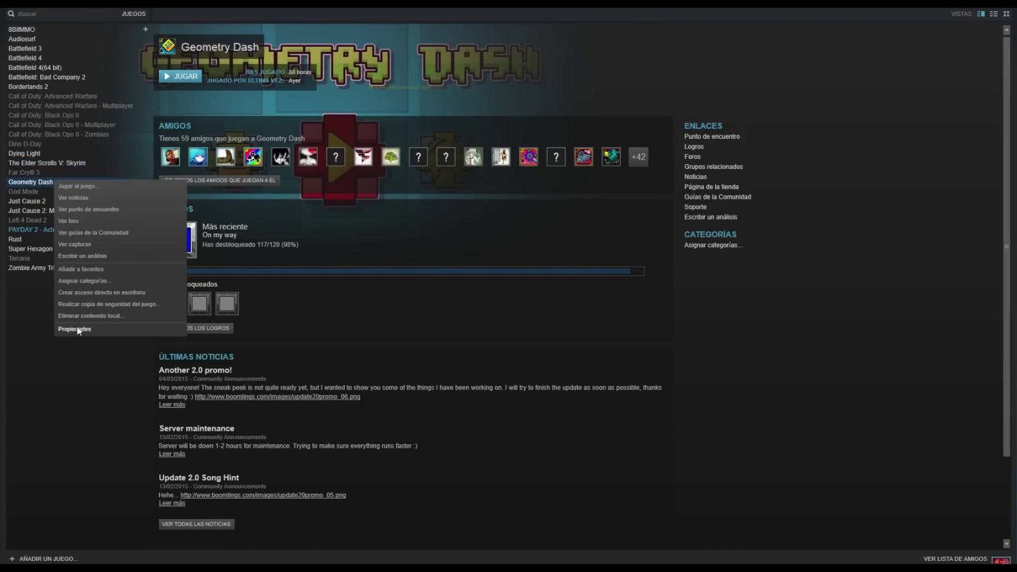
{"action": "left_click", "coordinate": [78, 329]}
{"action": "left_click", "coordinate": [481, 139]}
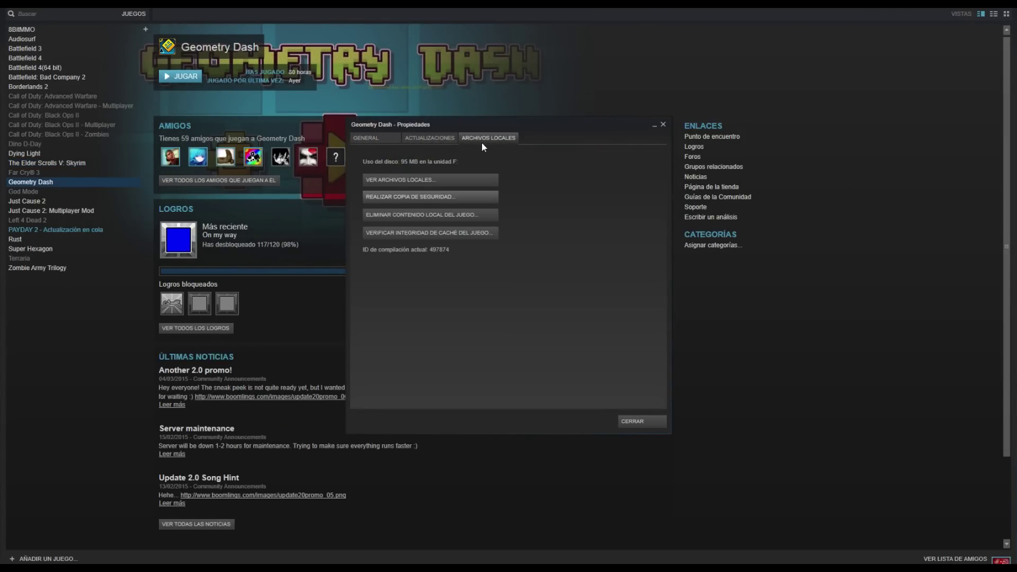
{"action": "left_click", "coordinate": [436, 179]}
- Copy the Resources folder from the Geometry Dash directory and paste it onto the desktop
{"action": "left_click", "coordinate": [364, 183]}
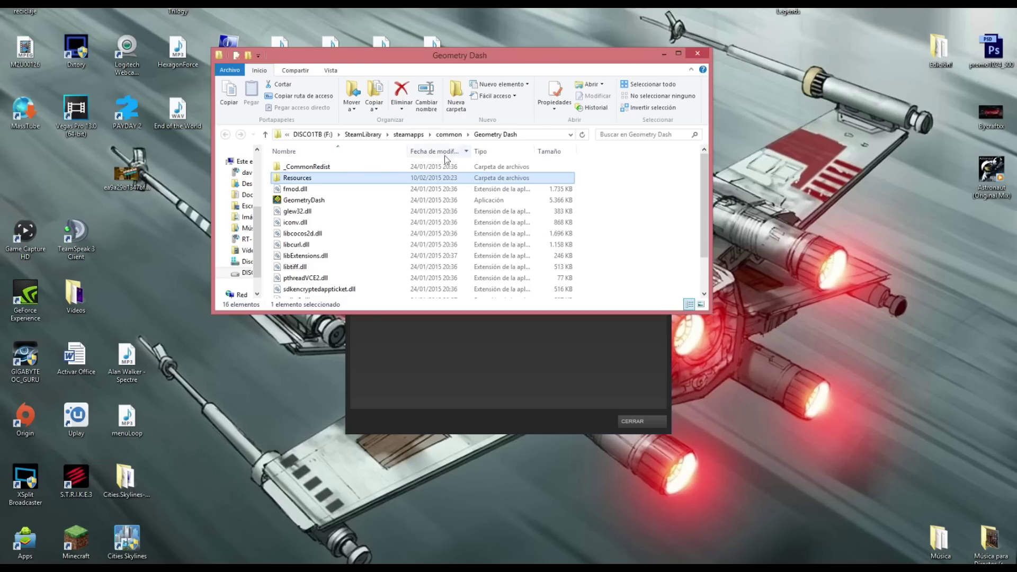
{"action": "right_click", "coordinate": [398, 183]}
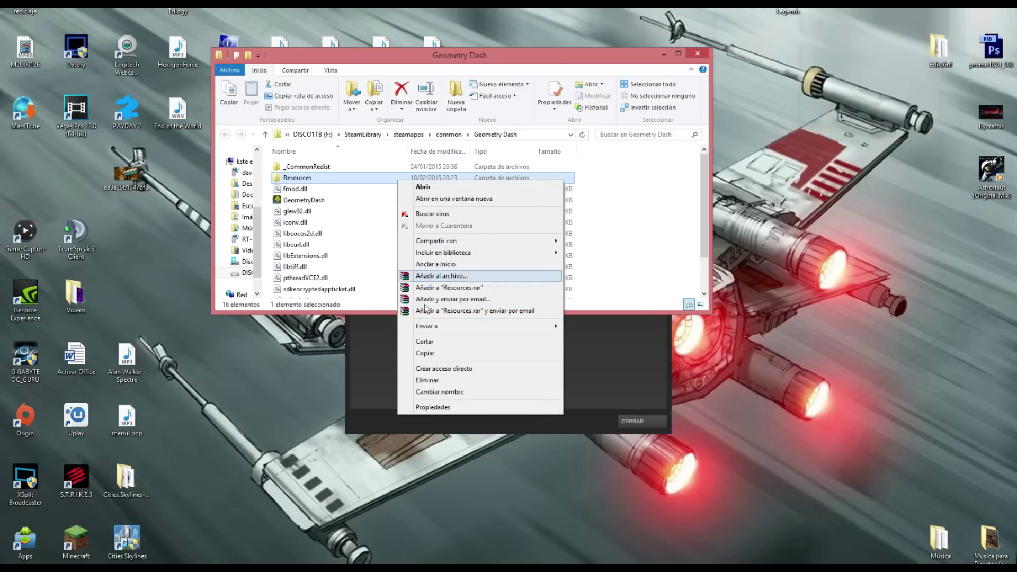
{"action": "left_click", "coordinate": [444, 354]}
{"action": "right_click", "coordinate": [748, 347]}
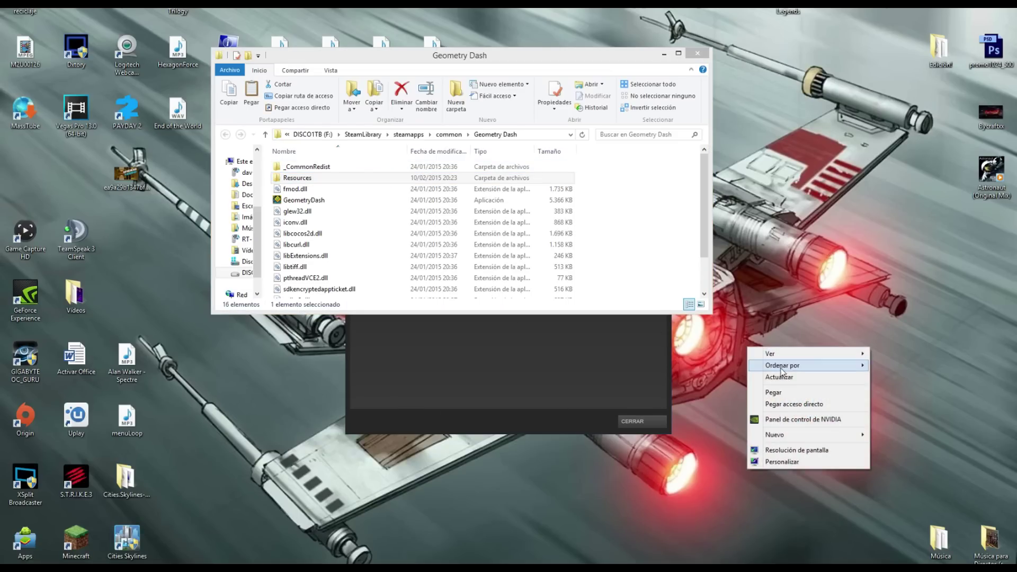
{"action": "left_click", "coordinate": [783, 391]}
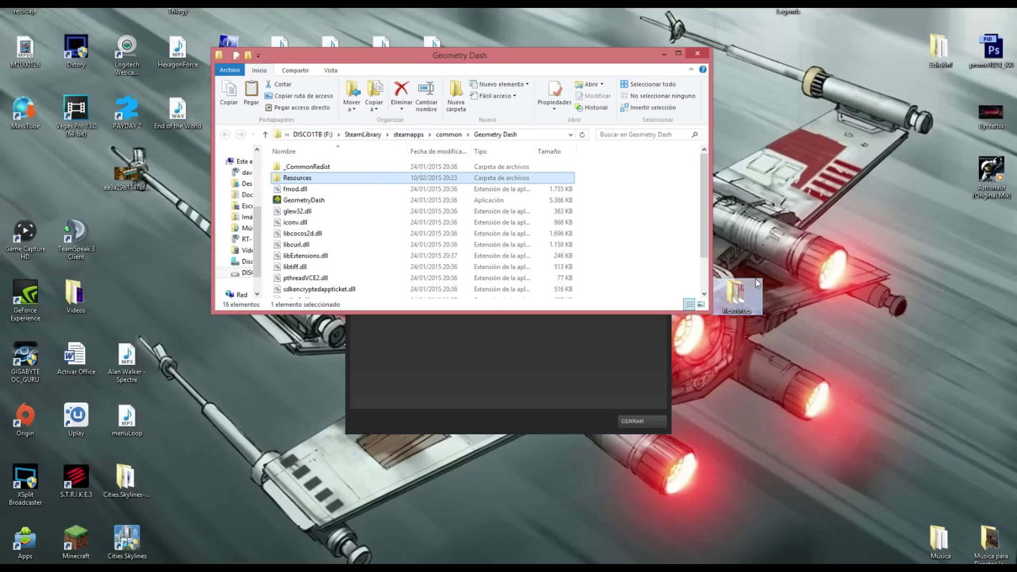
- Close the game folder and properties windows and place the copied Resources folder beside the Geometry Dash shortcut
{"action": "left_click", "coordinate": [696, 55]}
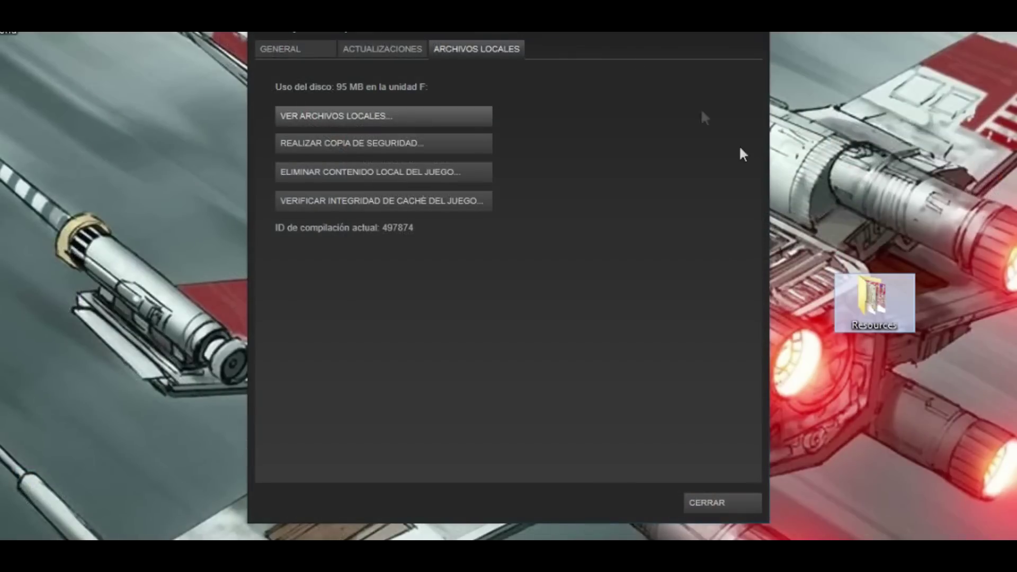
{"action": "left_click", "coordinate": [731, 33]}
{"action": "left_click_drag", "start_coordinate": [896, 302], "coordinate": [635, 209]}
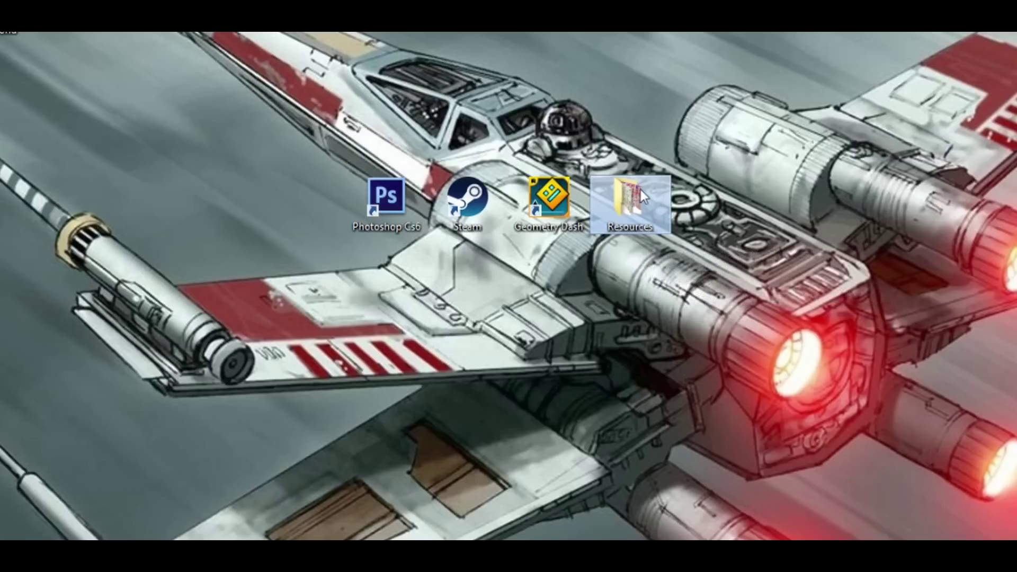
{"action": "mouse_move", "coordinate": [633, 211]}
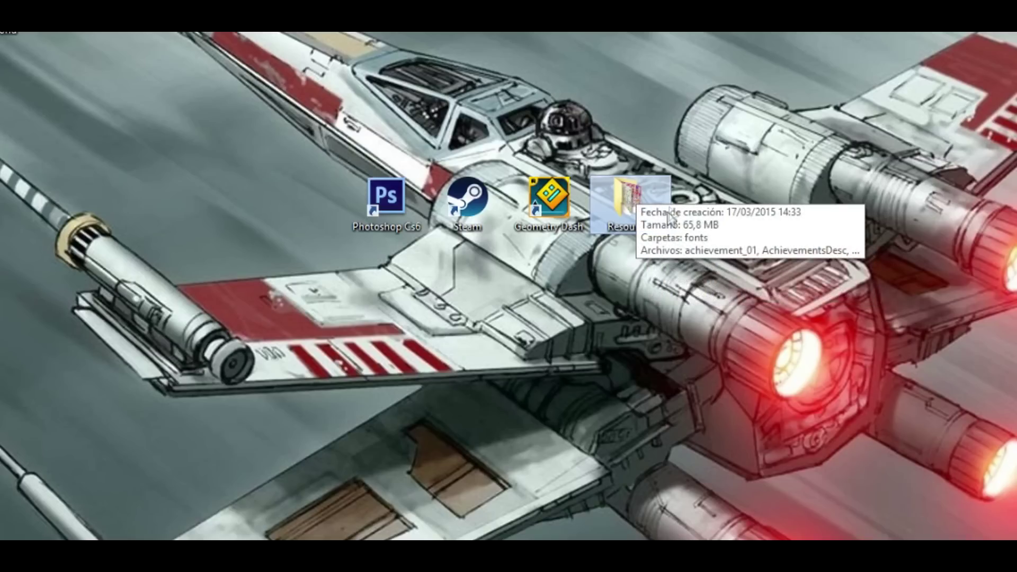
- Open the copied Resources folder on the desktop and look through its list of game files
{"action": "double_click", "coordinate": [633, 209]}
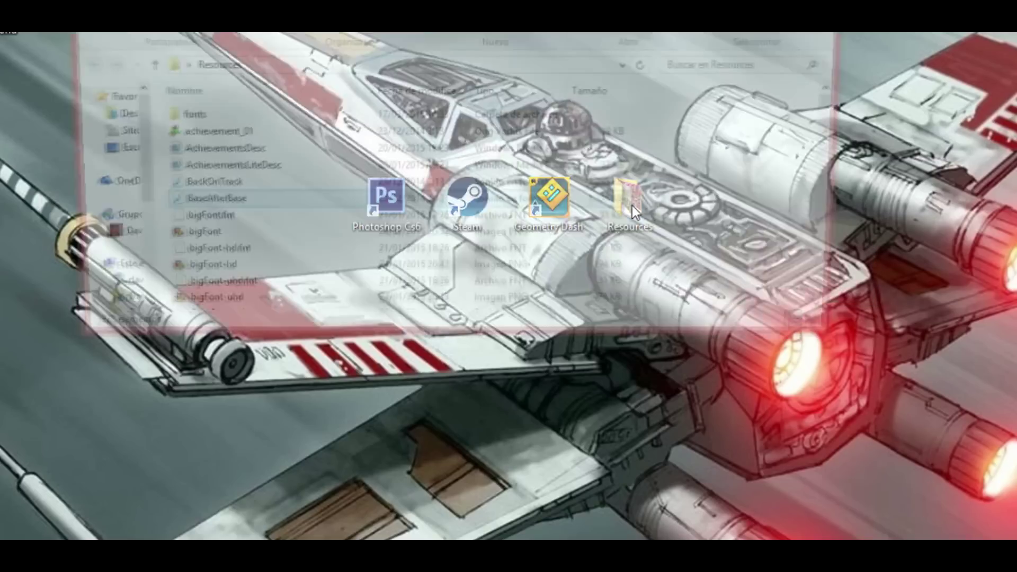
{"action": "scroll", "coordinate": [451, 138], "scroll_direction": "down", "scroll_amount": 10}
{"action": "scroll", "coordinate": [453, 140], "scroll_direction": "down", "scroll_amount": 7}
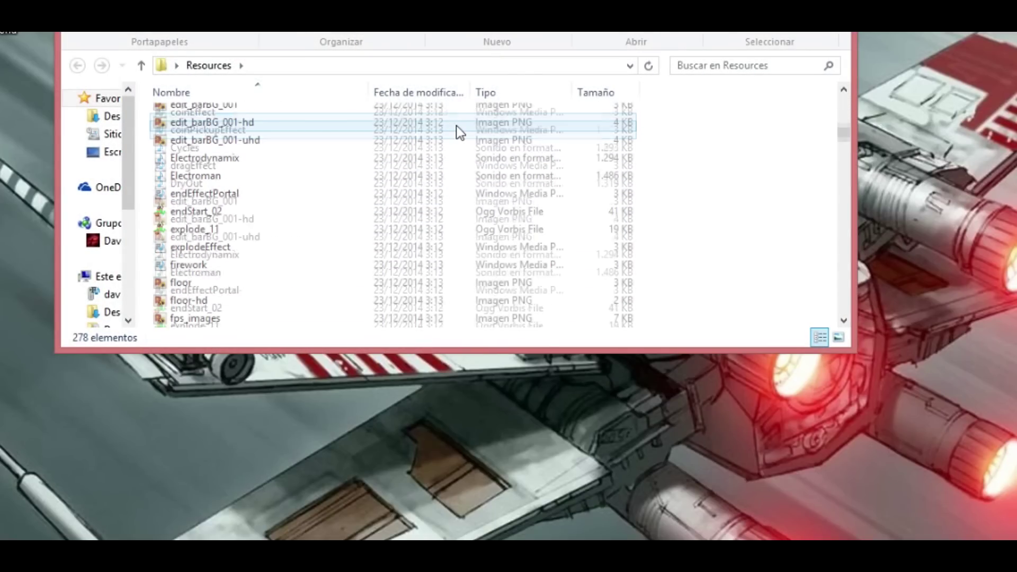
{"action": "scroll", "coordinate": [465, 151], "scroll_direction": "up", "scroll_amount": 17}
{"action": "scroll", "coordinate": [470, 167], "scroll_direction": "down", "scroll_amount": 13}
{"action": "scroll", "coordinate": [468, 176], "scroll_direction": "down", "scroll_amount": 20}
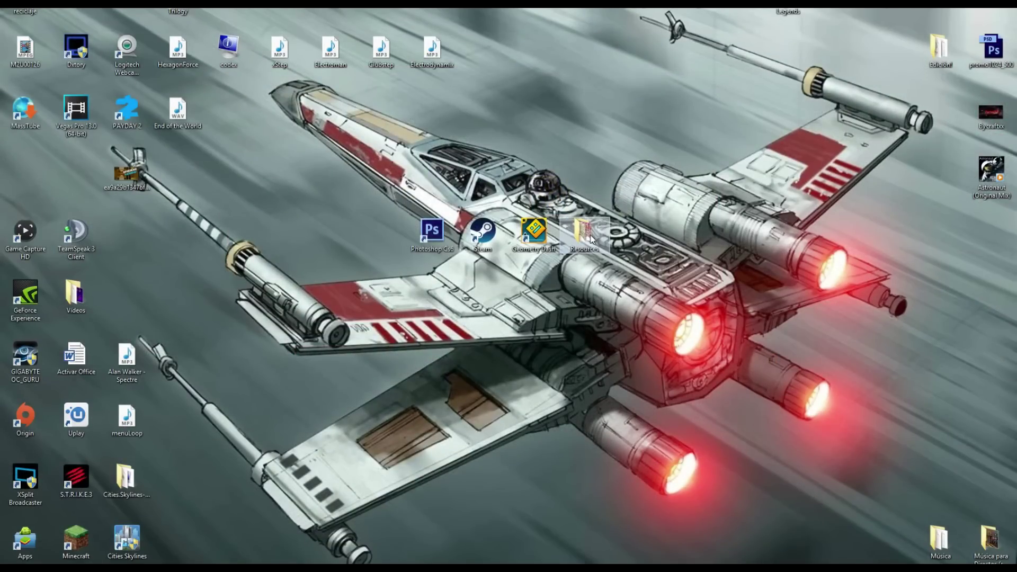
{"action": "double_click", "coordinate": [590, 237]}
{"action": "scroll", "coordinate": [447, 241], "scroll_direction": "down", "scroll_amount": 5}
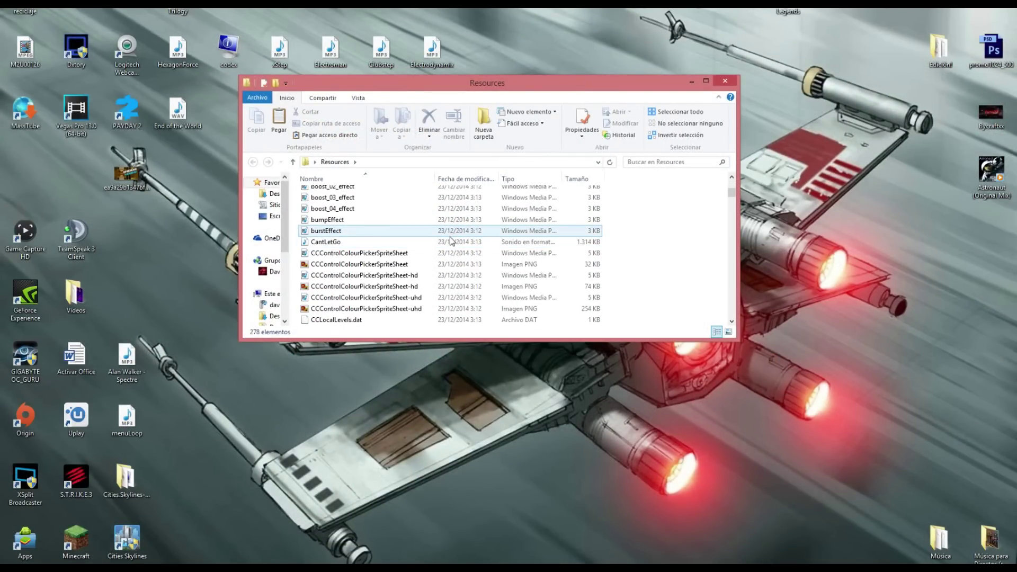
{"action": "scroll", "coordinate": [449, 241], "scroll_direction": "up", "scroll_amount": 5}
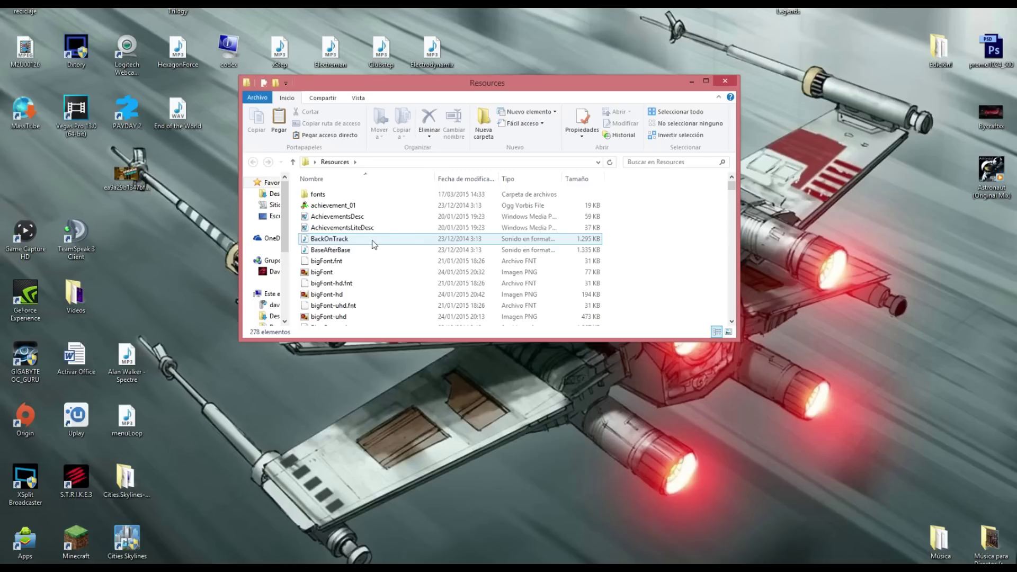
- Play the BackOnTrack song from the Resources folder and pause the playback
{"action": "double_click", "coordinate": [349, 241]}
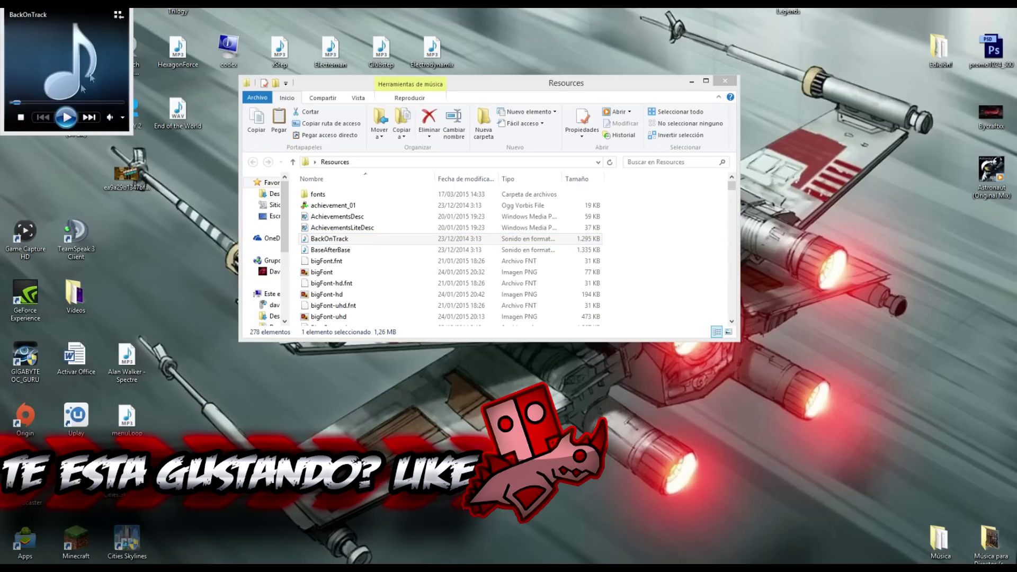
{"action": "left_click", "coordinate": [66, 117]}
{"action": "left_click", "coordinate": [328, 239]}
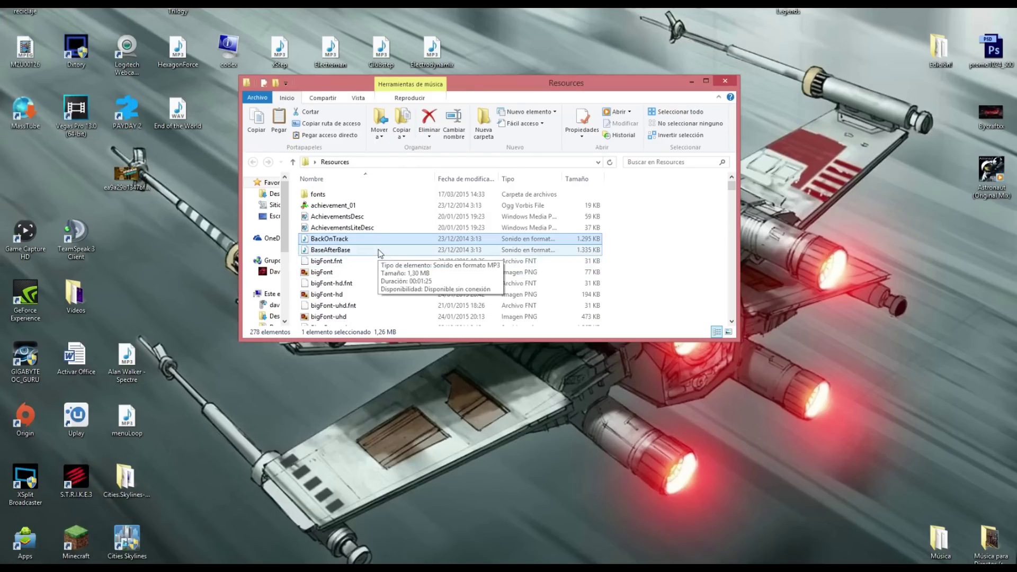
- Preview the End of the World WAV file on the desktop and rename it BackOnTrack
{"action": "left_click", "coordinate": [185, 114]}
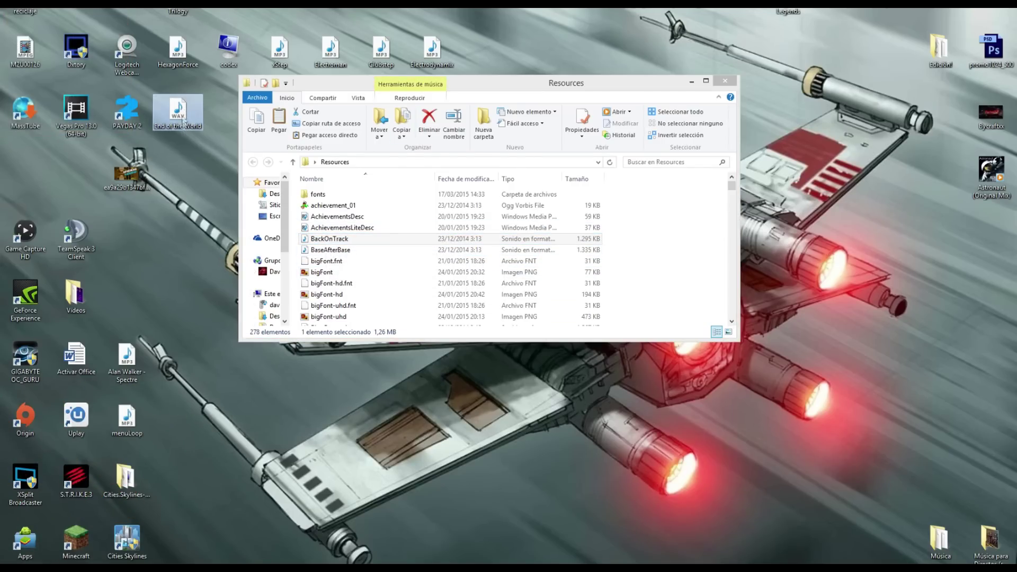
{"action": "double_click", "coordinate": [181, 116]}
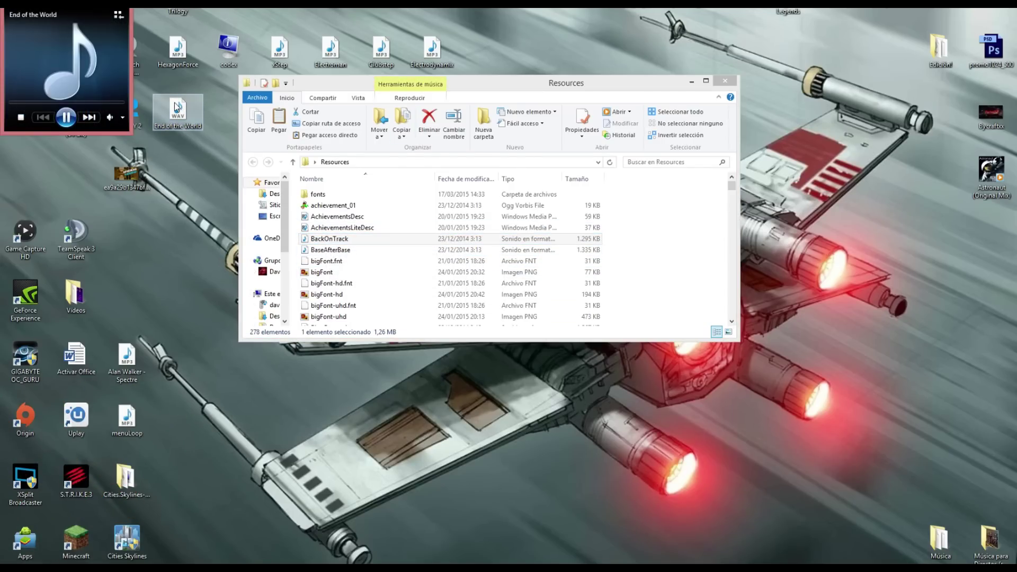
{"action": "left_click", "coordinate": [190, 125]}
{"action": "left_click", "coordinate": [190, 125]}
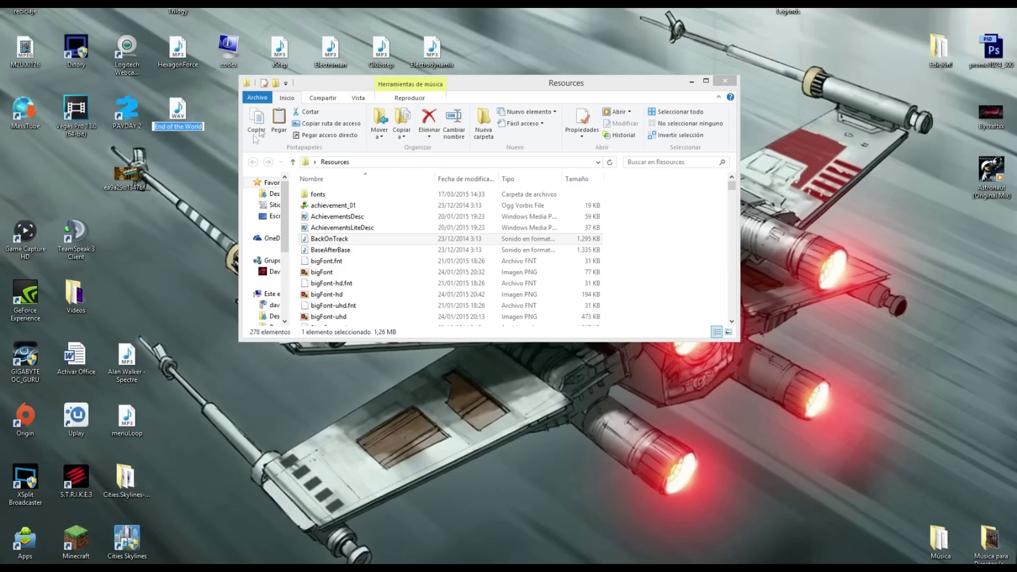
{"action": "key", "text": "BackSpace"}
{"action": "type", "text": "BackOnTrack"}
{"action": "key", "text": "Return"}
- Try to replace the song in Resources with the renamed BackOnTrack WAV file, and move the WAV back to the desktop
{"action": "left_click", "coordinate": [331, 239]}
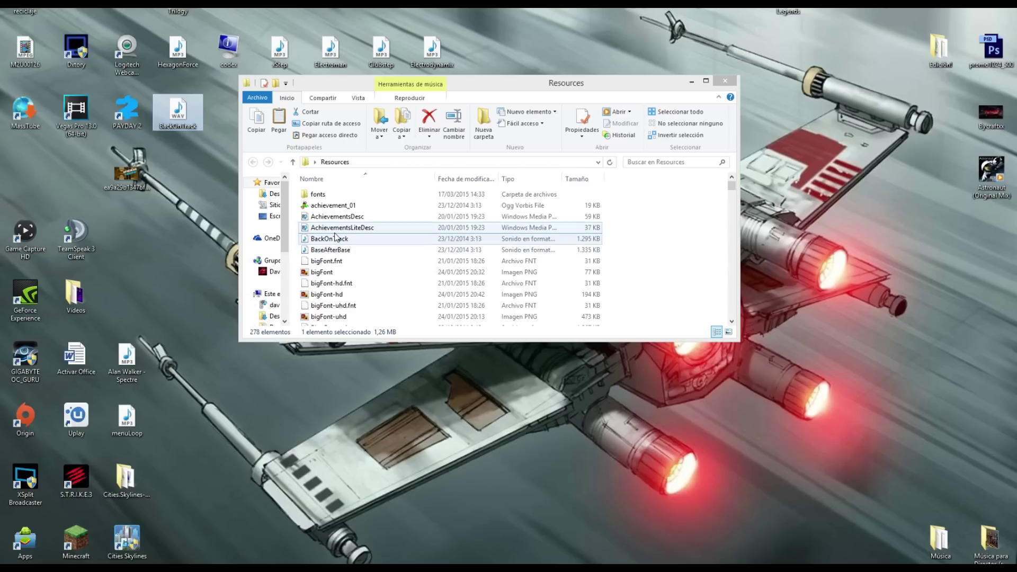
{"action": "left_click_drag", "start_coordinate": [178, 111], "coordinate": [397, 247]}
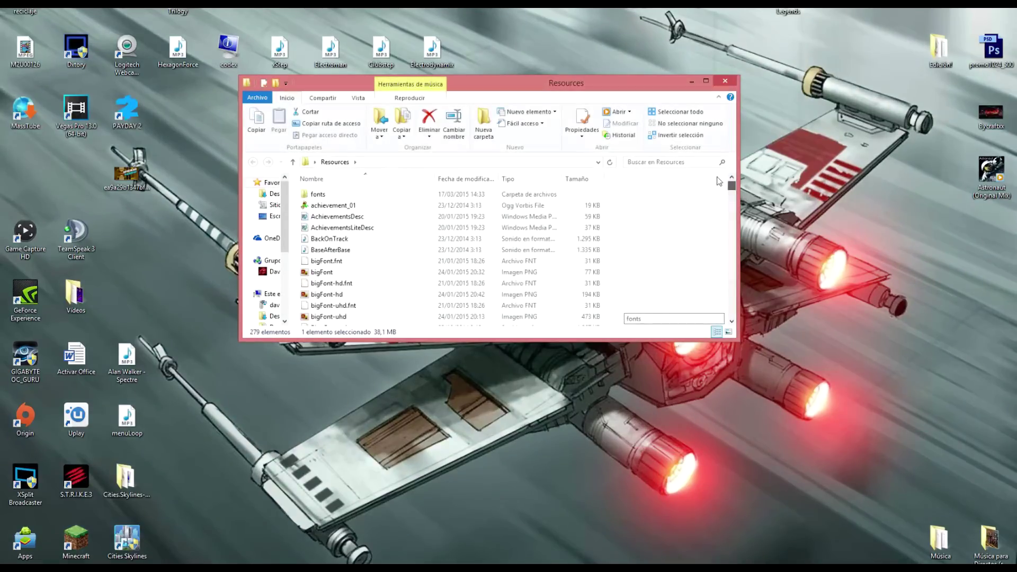
{"action": "scroll", "coordinate": [731, 254], "scroll_direction": "down", "scroll_amount": 15}
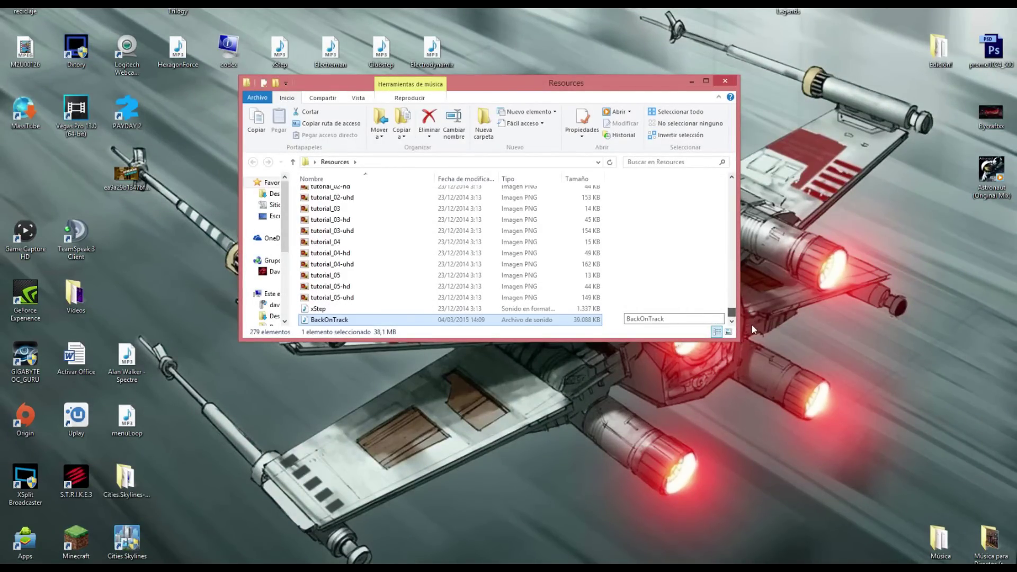
{"action": "left_click_drag", "start_coordinate": [476, 320], "coordinate": [194, 129]}
{"action": "left_click_drag", "start_coordinate": [735, 317], "coordinate": [710, 180]}
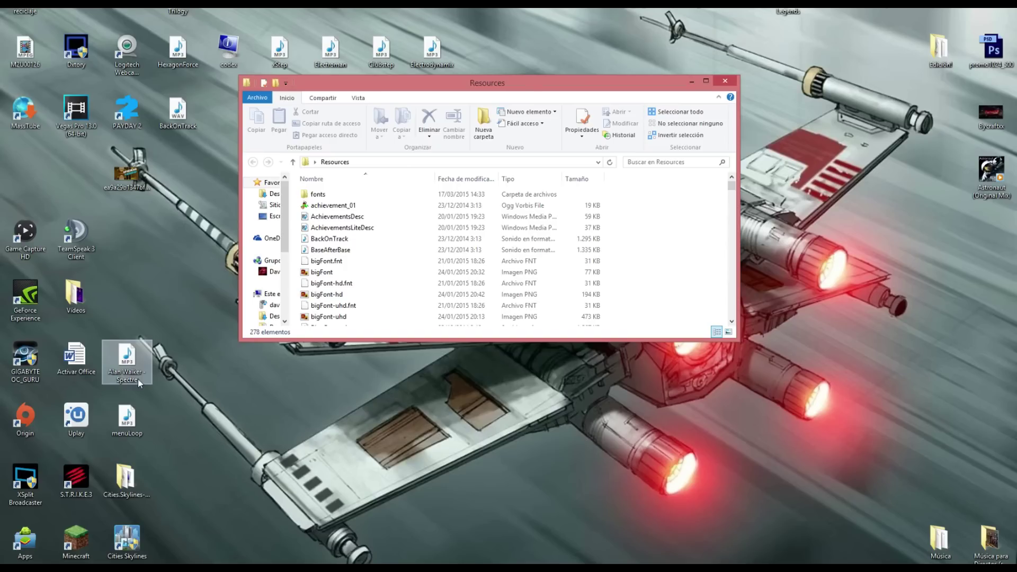
- Preview the HexagonForce MP3 on the desktop and rename it BackOnTrack
{"action": "double_click", "coordinate": [168, 63]}
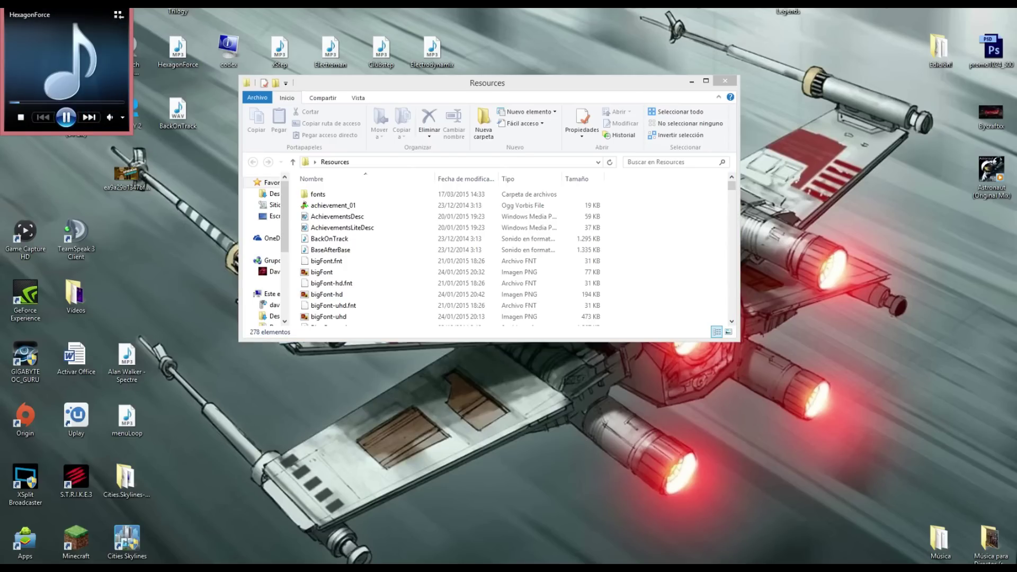
{"action": "left_click", "coordinate": [328, 82]}
{"action": "left_click", "coordinate": [186, 66]}
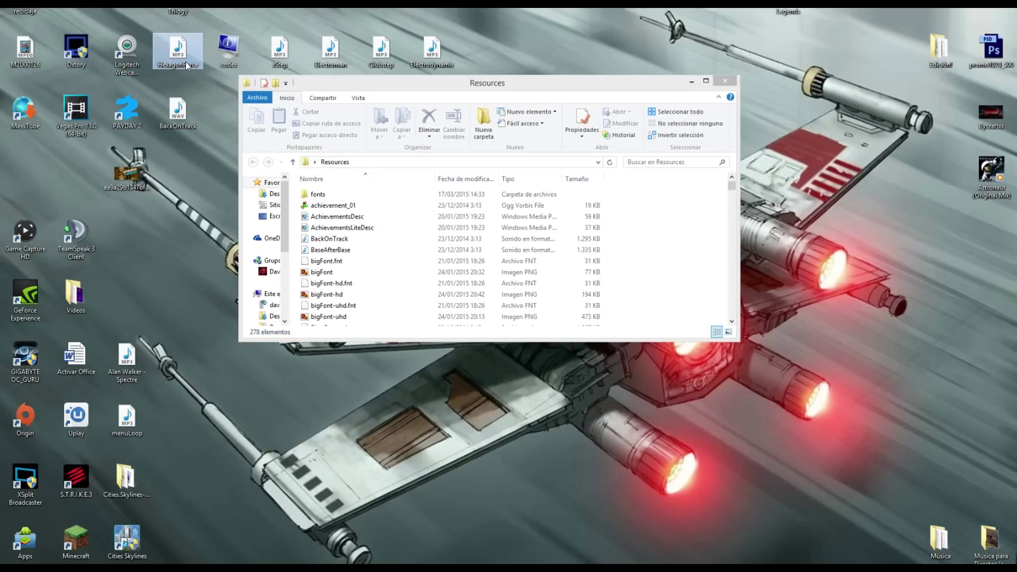
{"action": "left_click", "coordinate": [180, 65]}
{"action": "type", "text": "BackOnTrack"}
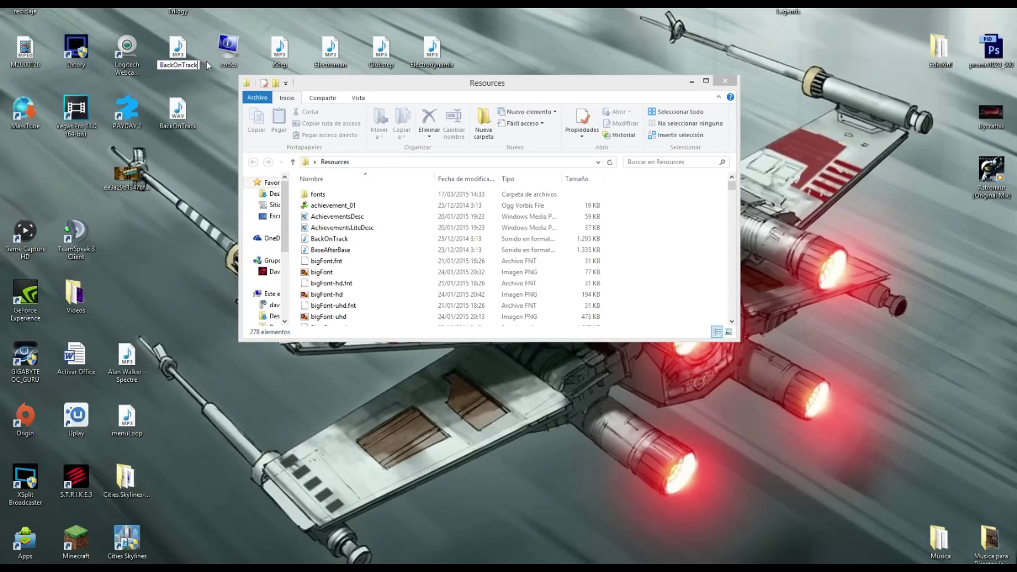
- Move the renamed BackOnTrack MP3 into the copied Resources folder, replacing the existing file, and close the folder
{"action": "left_click_drag", "start_coordinate": [178, 48], "coordinate": [355, 204]}
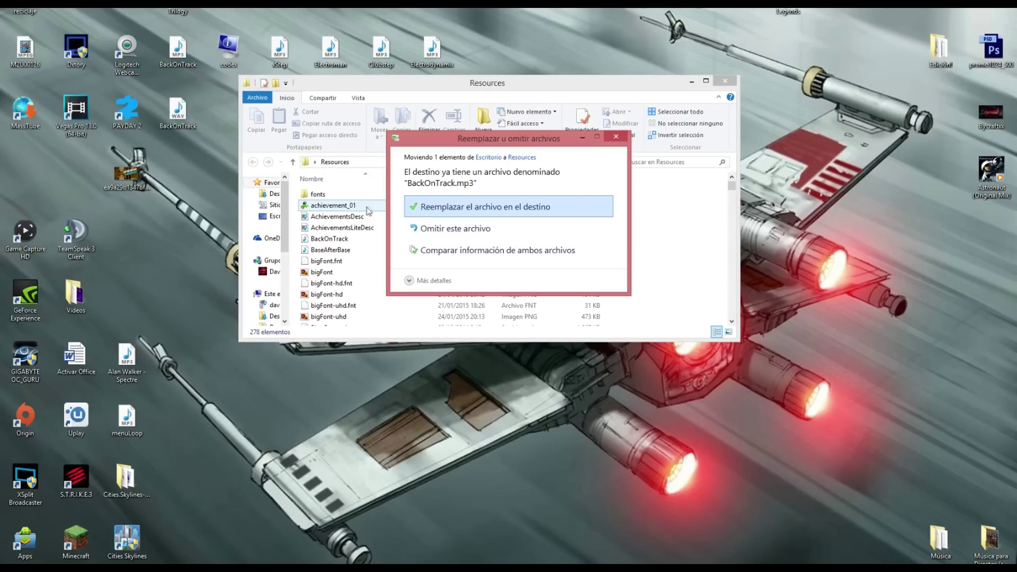
{"action": "left_click", "coordinate": [474, 212]}
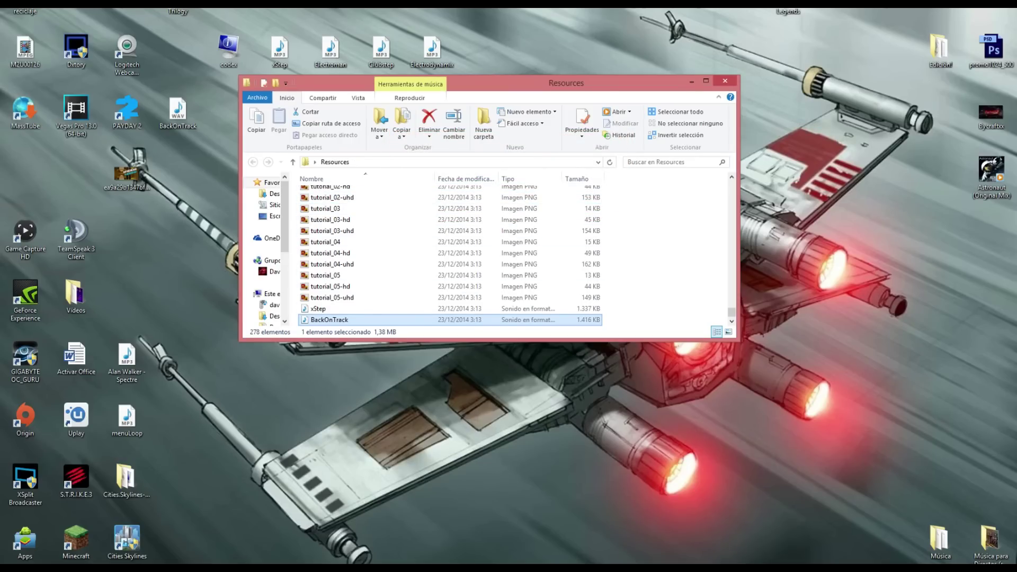
{"action": "left_click", "coordinate": [725, 82]}
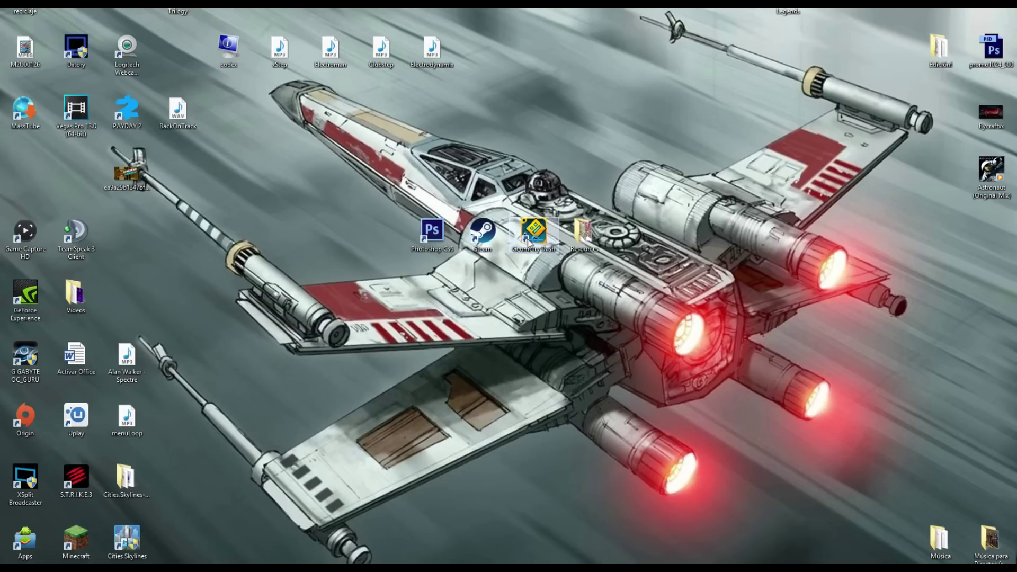
- Reopen the copied Resources folder and bring the Geometry Dash installation folder in front of it
{"action": "double_click", "coordinate": [527, 242]}
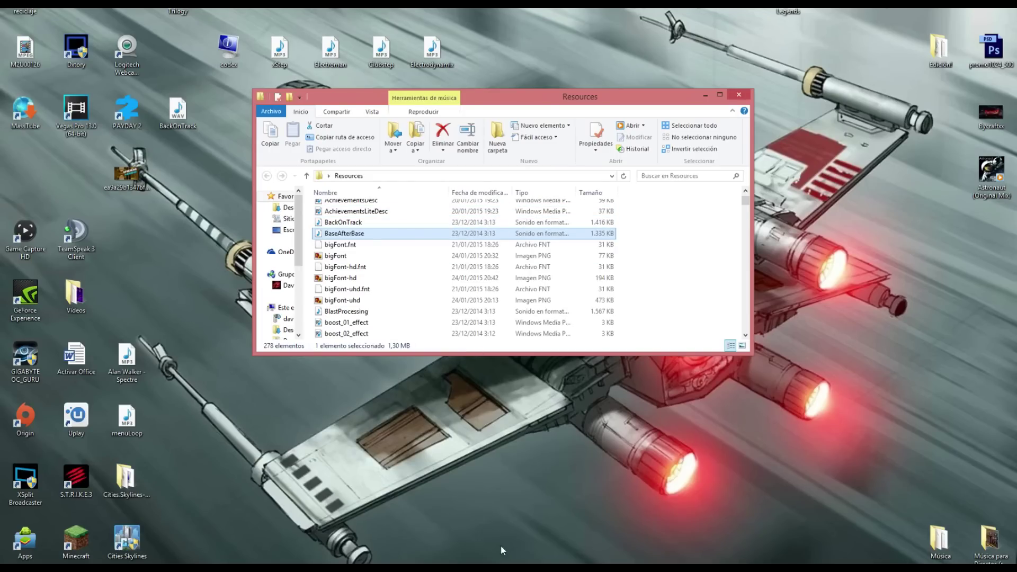
{"action": "left_click", "coordinate": [419, 545]}
{"action": "mouse_move", "coordinate": [129, 567]}
{"action": "left_click", "coordinate": [149, 529]}
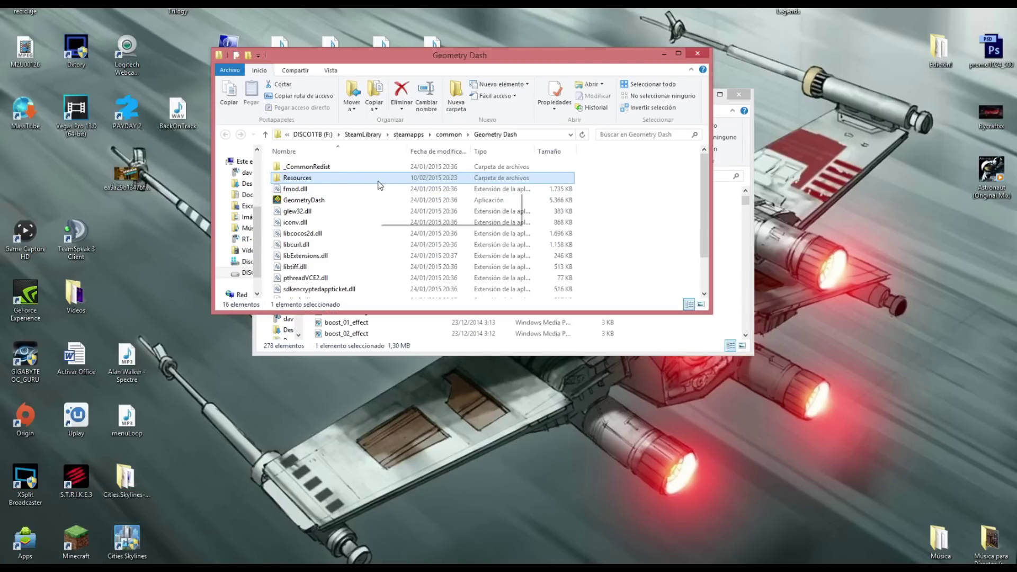
- Rename the Resources folder in the Geometry Dash directory to Resources copia and copy it to the desktop as a backup
{"action": "left_click_drag", "start_coordinate": [353, 185], "coordinate": [418, 181]}
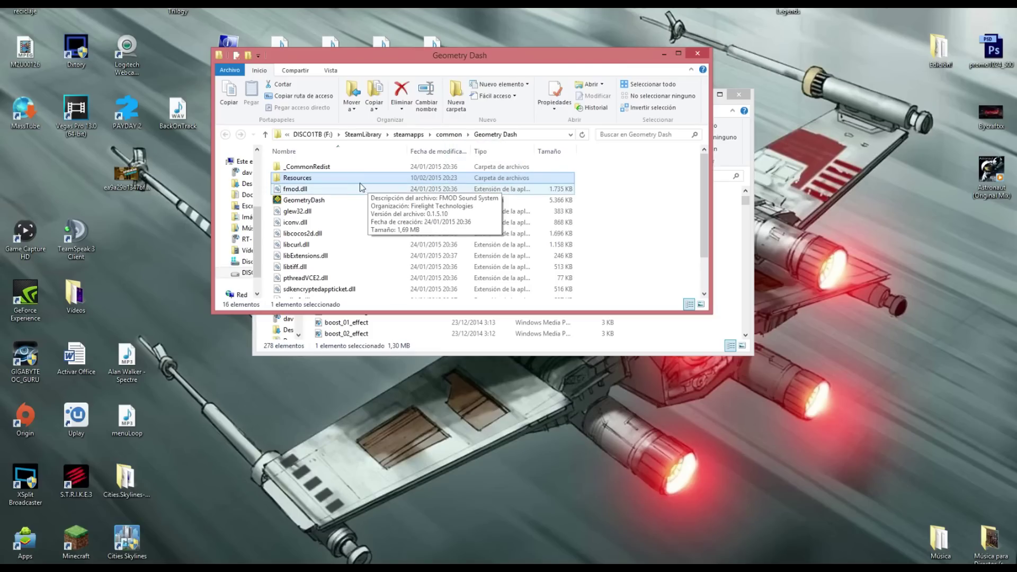
{"action": "key", "text": "F2"}
{"action": "left_click", "coordinate": [319, 176]}
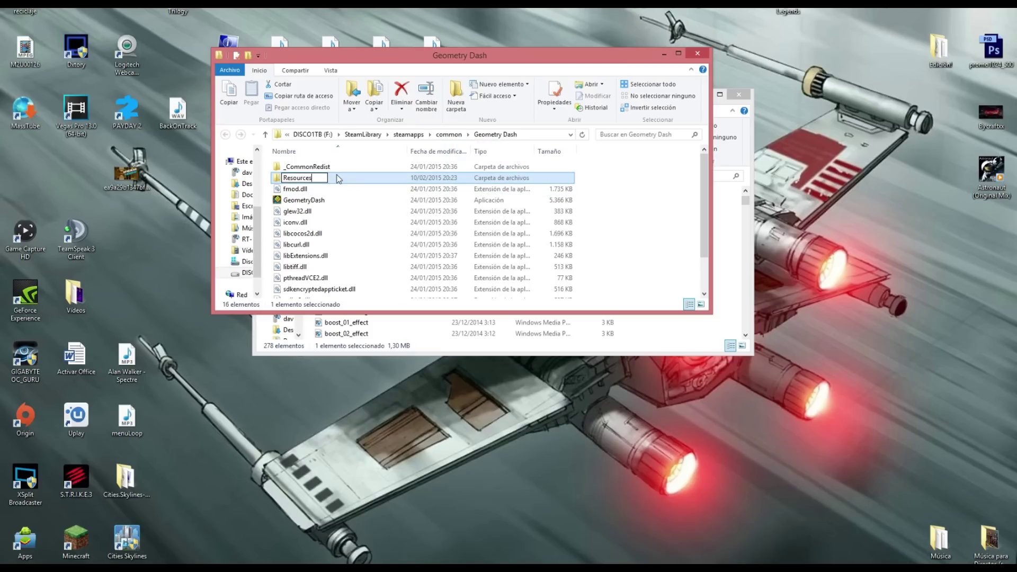
{"action": "type", "text": "copia"}
{"action": "key", "text": "Return"}
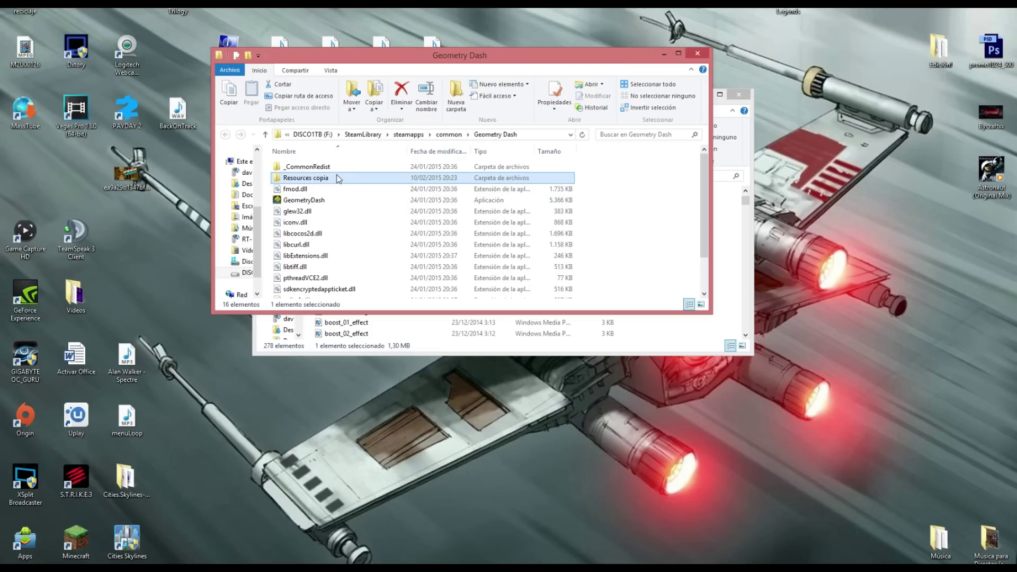
{"action": "left_click_drag", "start_coordinate": [337, 180], "coordinate": [898, 393]}
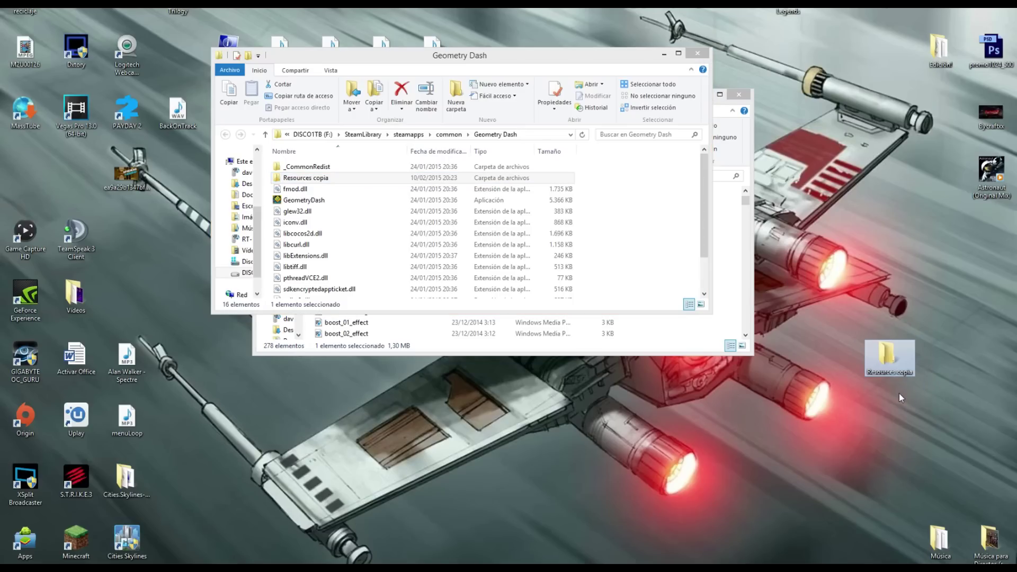
- Close the modified Resources folder's window and copy that folder from the desktop into the Geometry Dash installation folder
{"action": "left_click", "coordinate": [742, 183]}
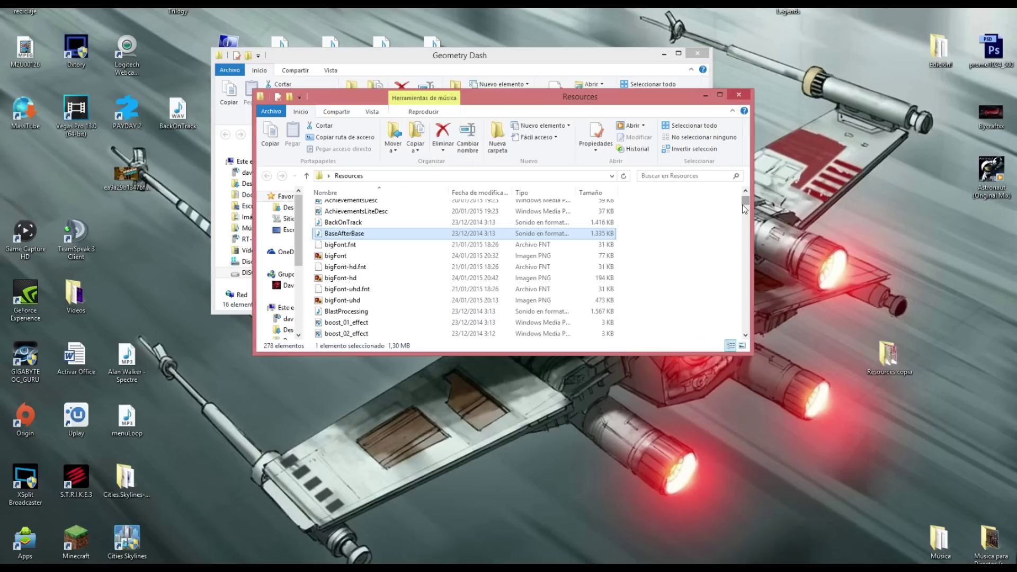
{"action": "left_click", "coordinate": [739, 96]}
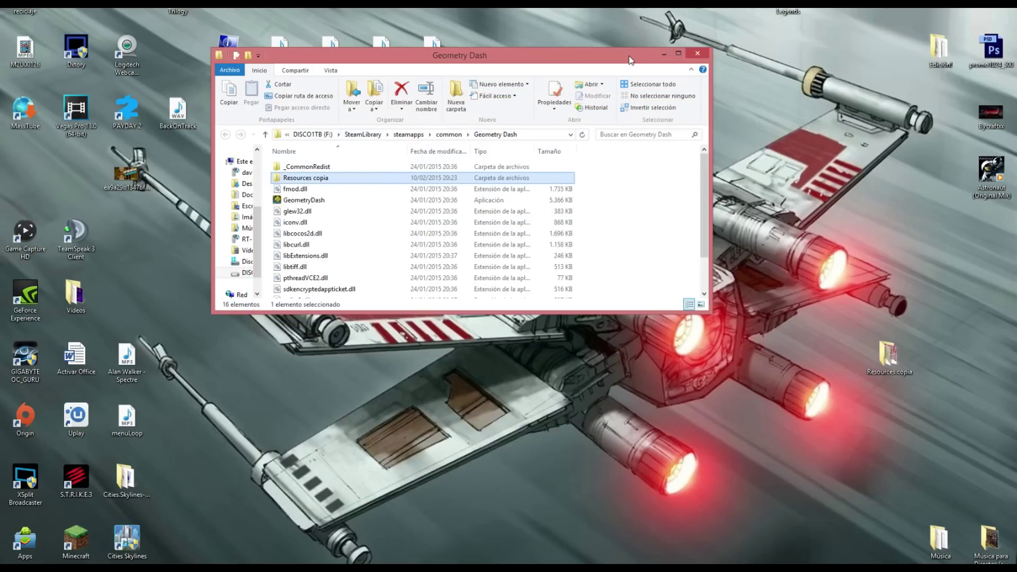
{"action": "left_click_drag", "start_coordinate": [459, 55], "coordinate": [282, 50]}
{"action": "left_click_drag", "start_coordinate": [582, 229], "coordinate": [427, 177]}
- Delete the Resources copia folder from the Geometry Dash installation folder and close the folder window
{"action": "left_click", "coordinate": [193, 186]}
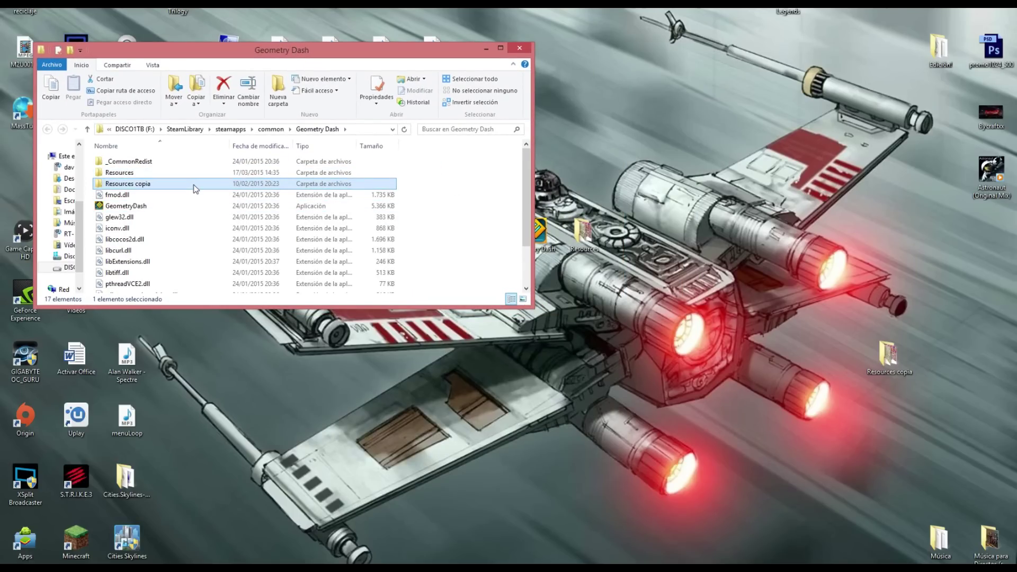
{"action": "right_click", "coordinate": [192, 185]}
{"action": "left_click", "coordinate": [261, 379]}
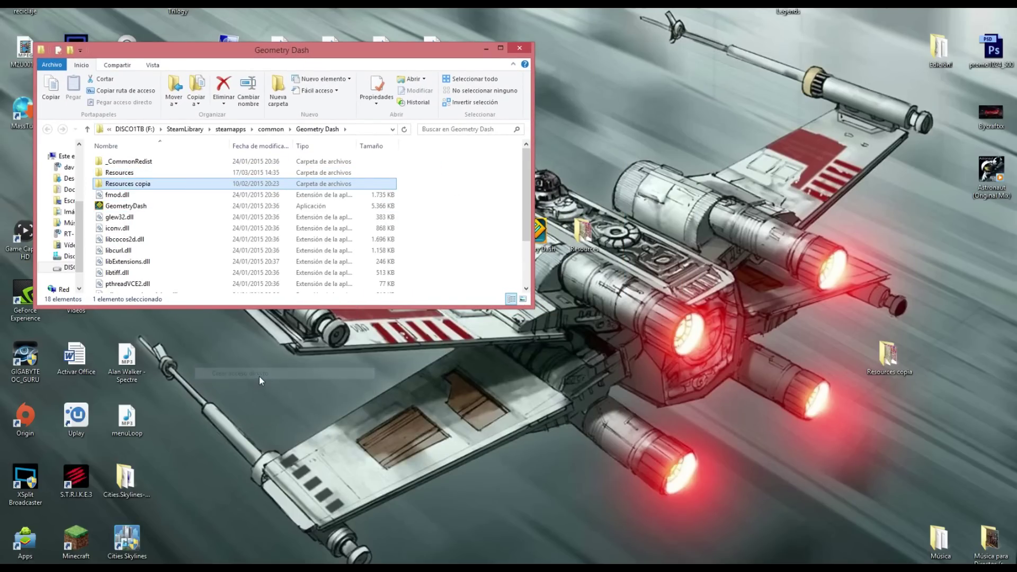
{"action": "right_click", "coordinate": [166, 184]}
{"action": "left_click", "coordinate": [221, 383]}
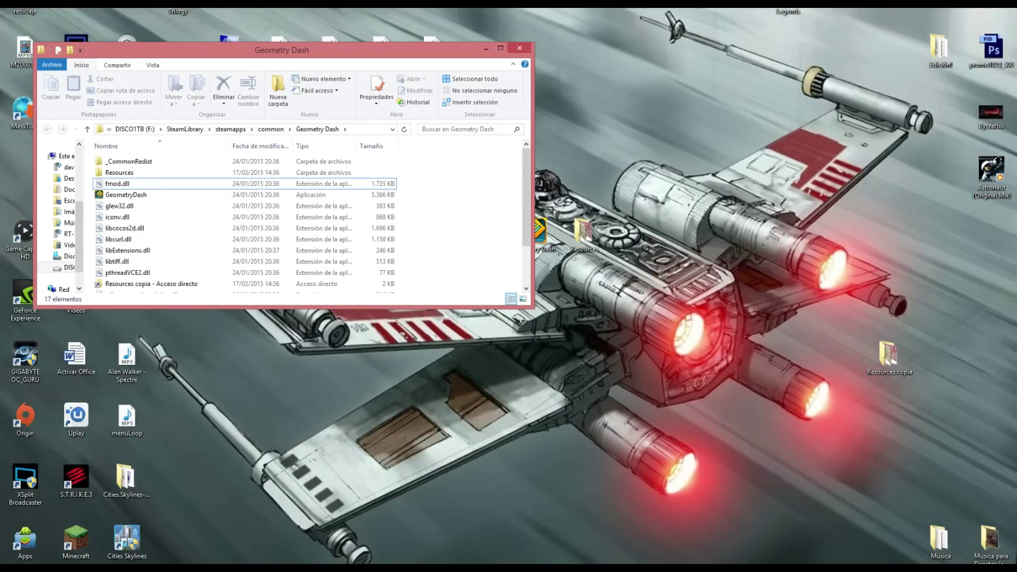
{"action": "left_click_drag", "start_coordinate": [367, 57], "coordinate": [527, 51]}
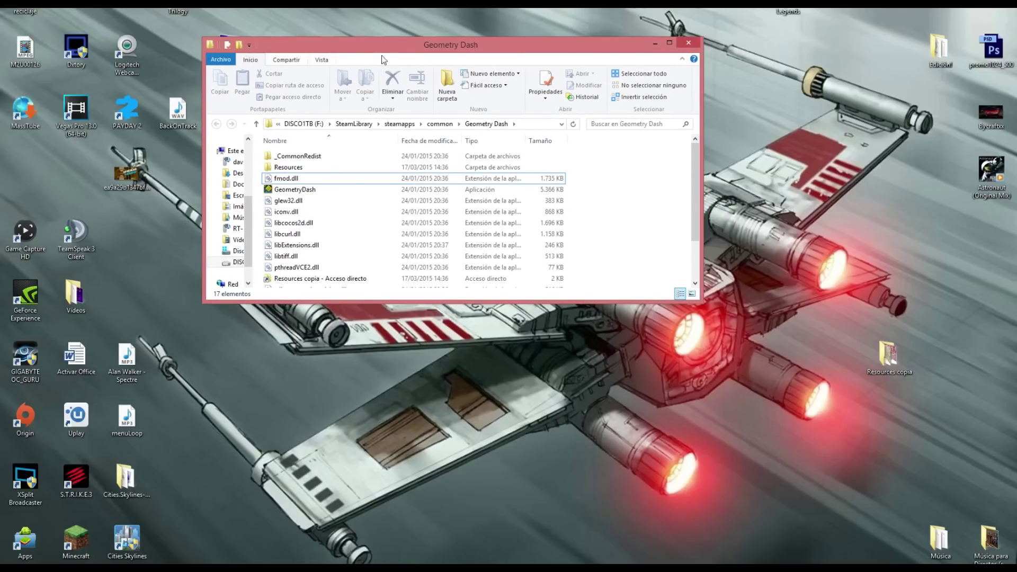
{"action": "left_click", "coordinate": [697, 42]}
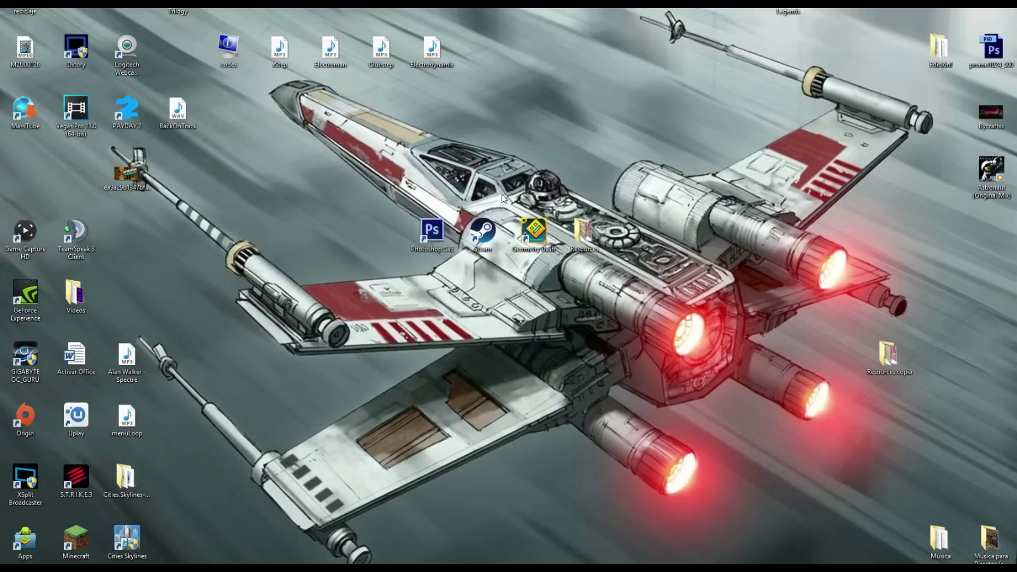
- Launch Geometry Dash from the desktop and start the second level to test the replaced song
{"action": "double_click", "coordinate": [539, 245]}
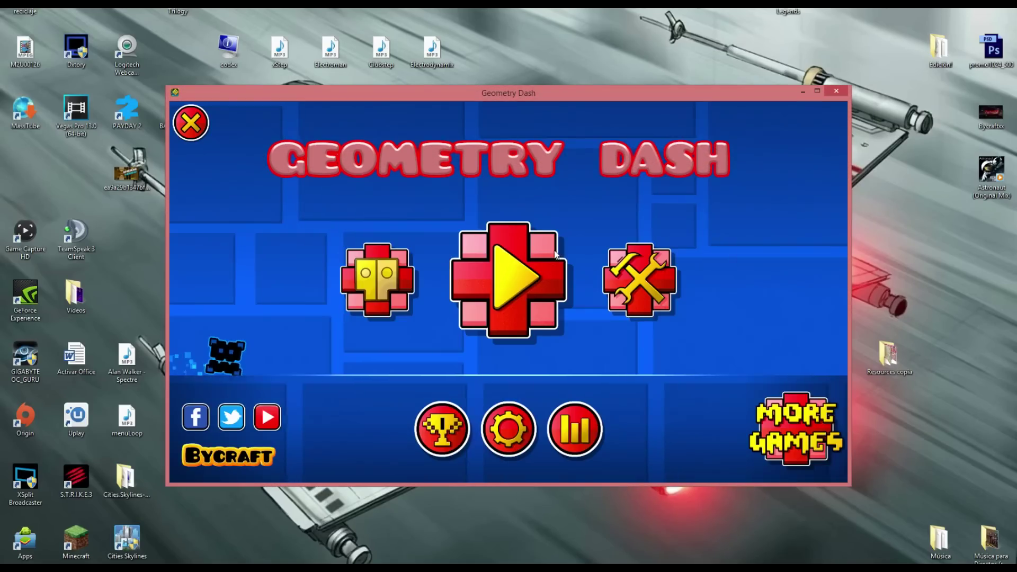
{"action": "left_click", "coordinate": [536, 246]}
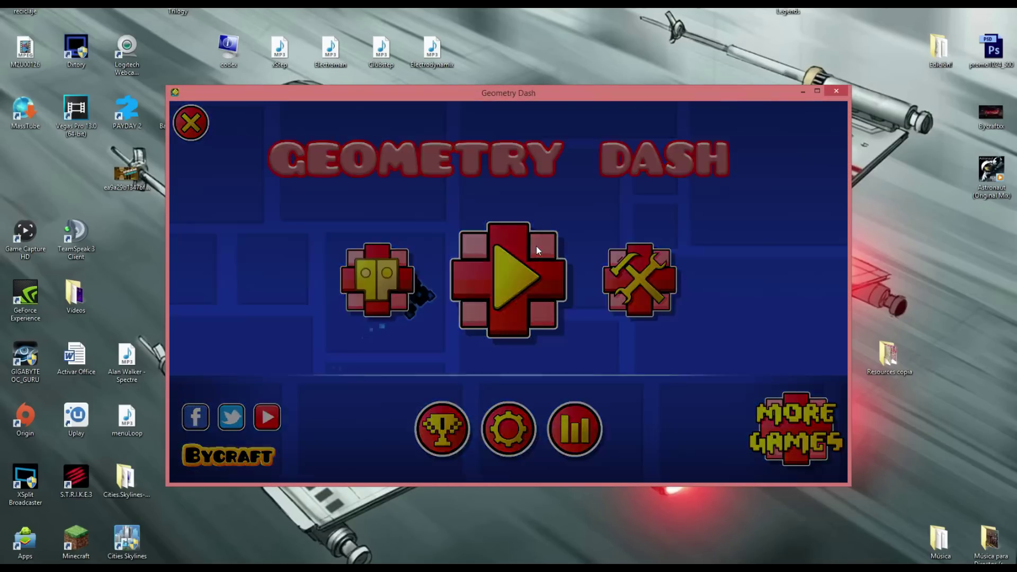
{"action": "left_click", "coordinate": [815, 292]}
{"action": "left_click", "coordinate": [508, 220]}
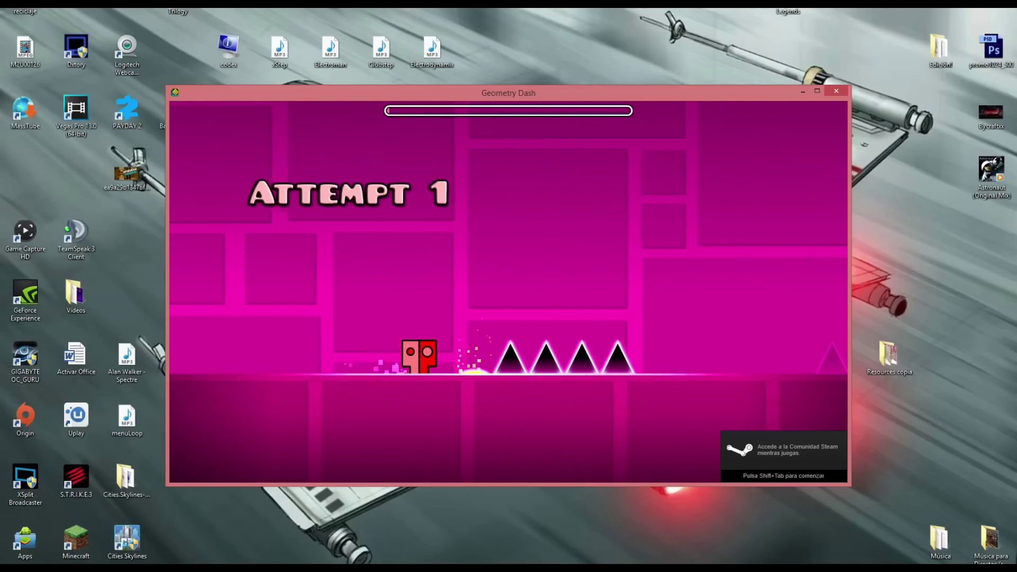
- Play the opening section of the level while listening to the new song, and exit the level
{"action": "key", "text": "space"}
{"action": "key", "text": "space"}
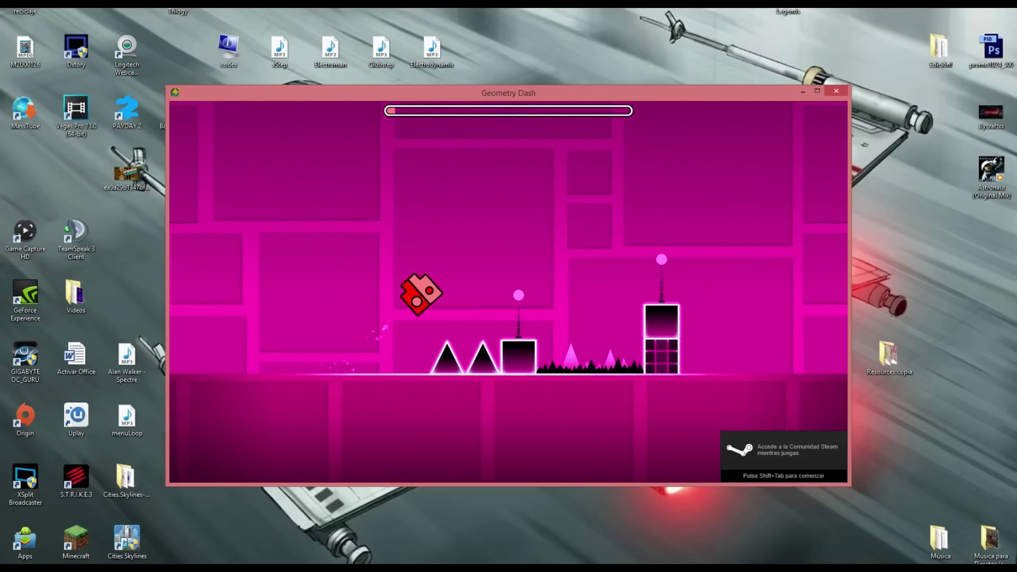
{"action": "key", "text": "space"}
{"action": "key", "text": "space"}
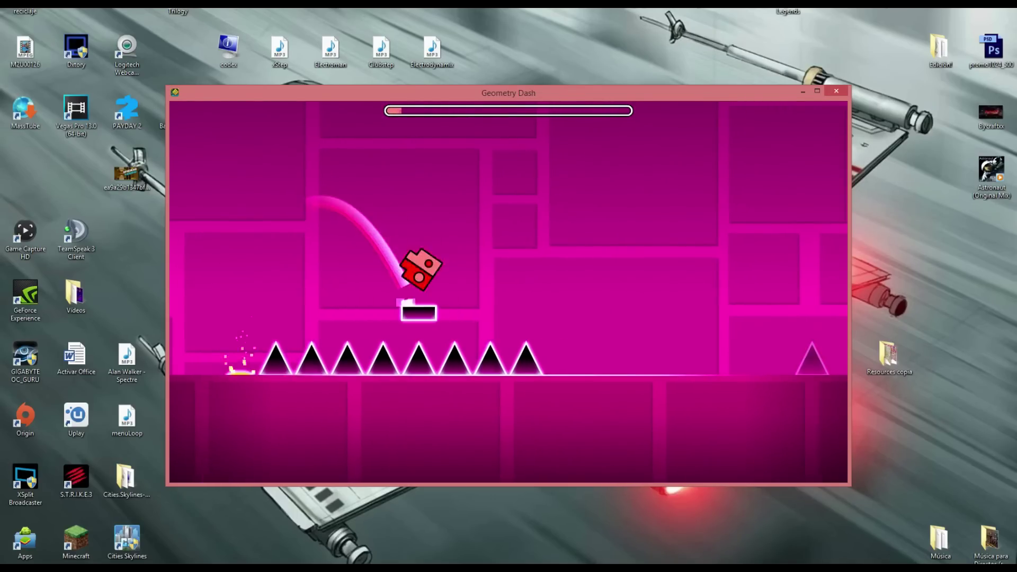
{"action": "key", "text": "space"}
{"action": "key", "text": "space"}
{"action": "key", "text": "space"}
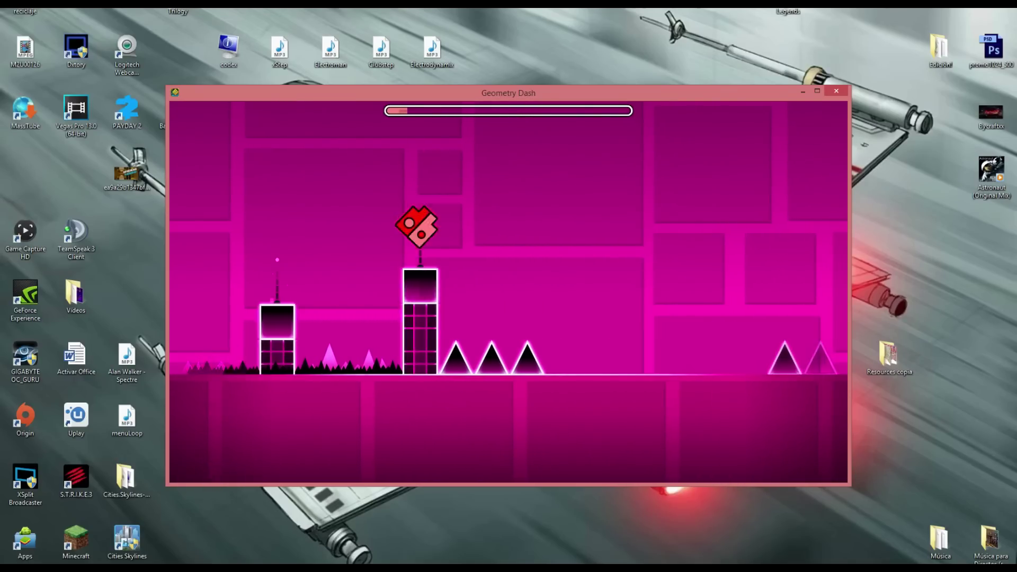
{"action": "key", "text": "space"}
{"action": "key", "text": "space"}
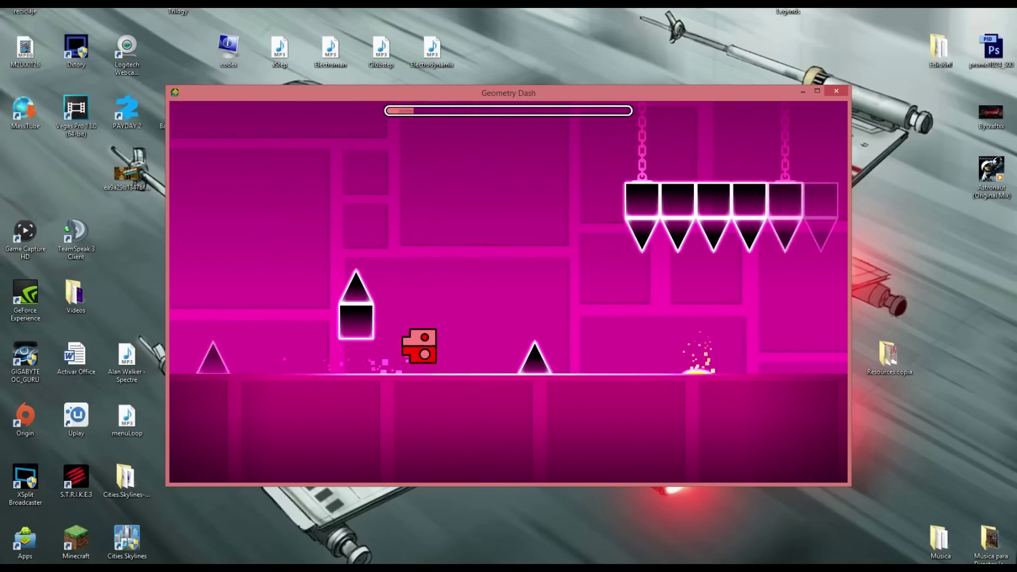
{"action": "key", "text": "space"}
{"action": "key", "text": "space"}
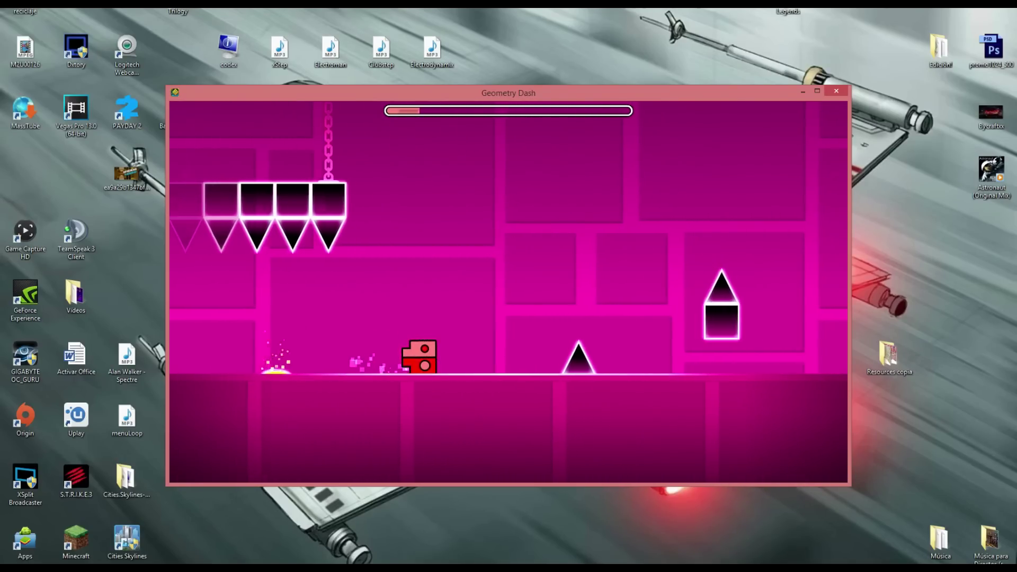
{"action": "key", "text": "Escape"}
{"action": "left_click", "coordinate": [634, 306]}
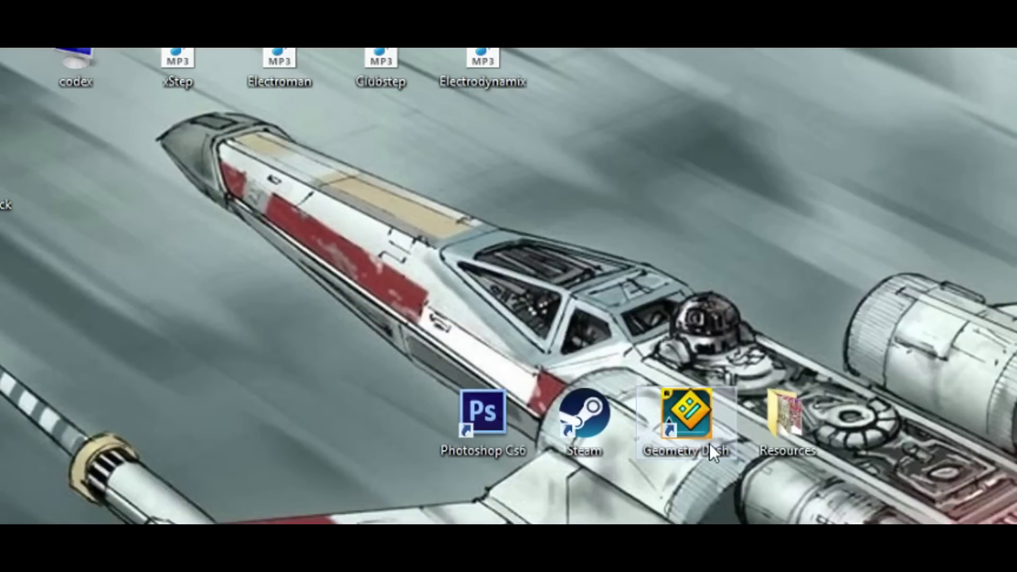
- Open the Resources folder on the desktop and look through its file list for the menu music file
{"action": "double_click", "coordinate": [774, 433]}
{"action": "scroll", "coordinate": [535, 377], "scroll_direction": "down", "scroll_amount": 8}
{"action": "scroll", "coordinate": [535, 377], "scroll_direction": "down", "scroll_amount": 20}
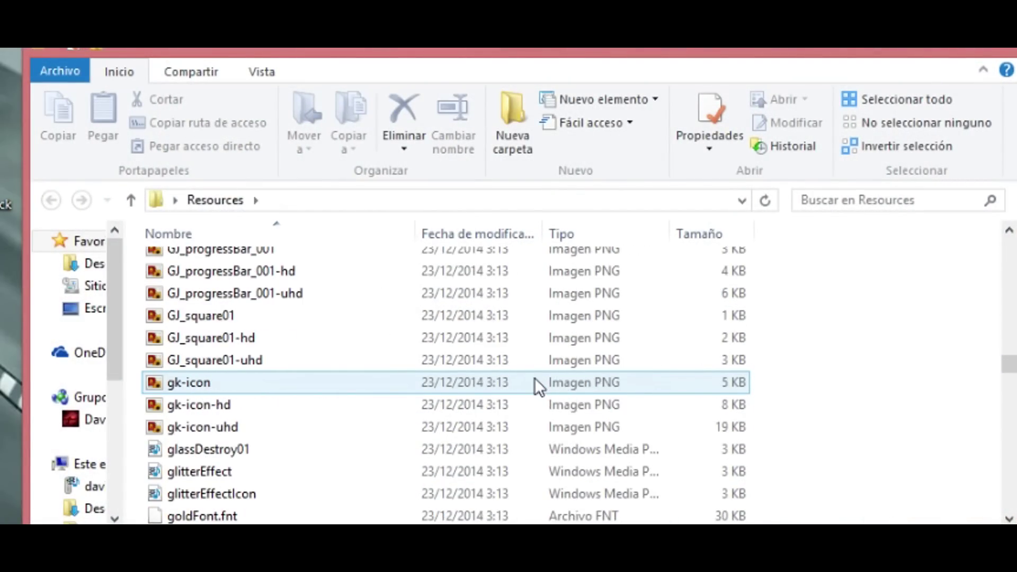
{"action": "scroll", "coordinate": [535, 377], "scroll_direction": "down", "scroll_amount": 20}
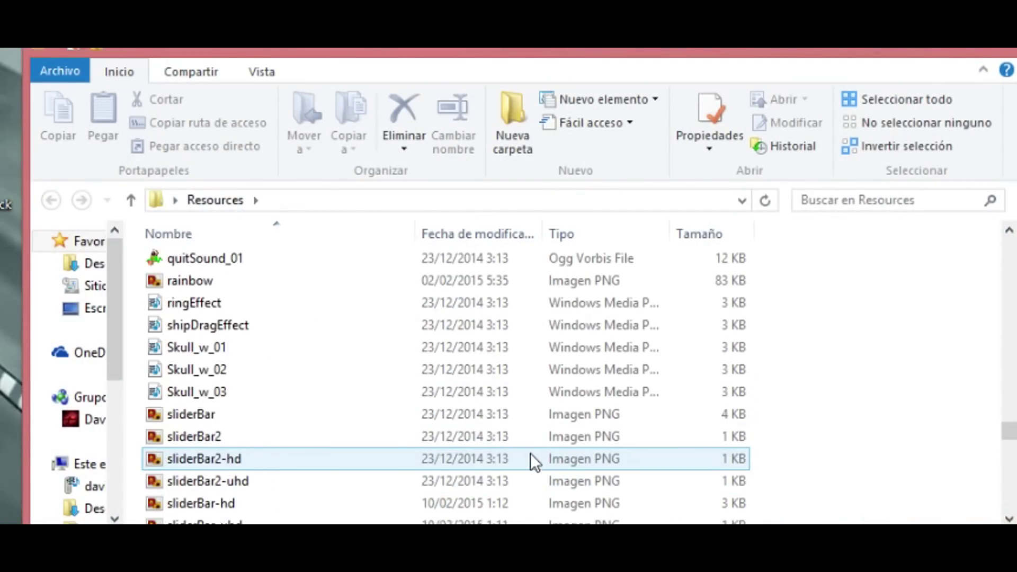
{"action": "scroll", "coordinate": [525, 413], "scroll_direction": "up", "scroll_amount": 15}
{"action": "scroll", "coordinate": [526, 412], "scroll_direction": "down", "scroll_amount": 5}
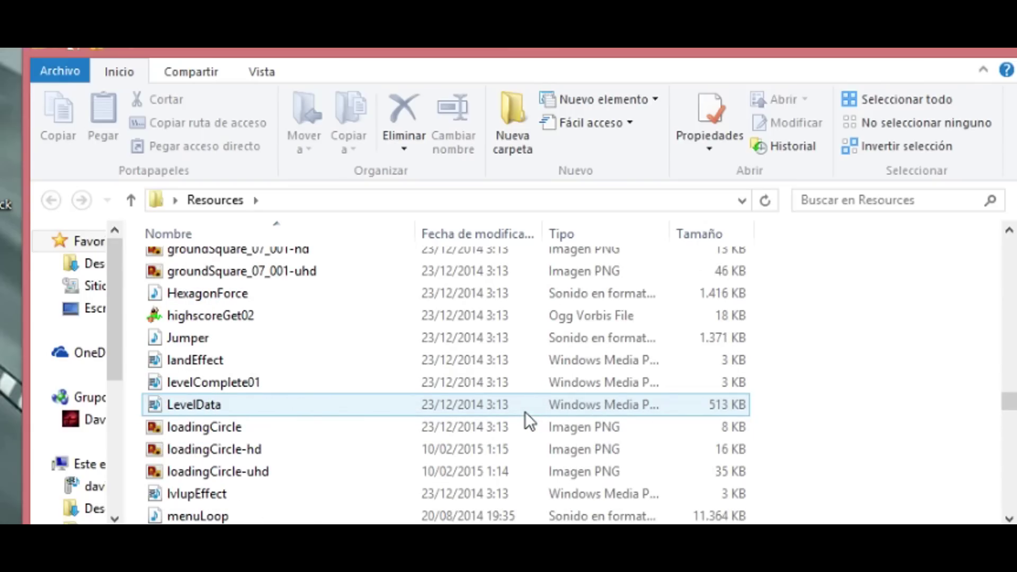
{"action": "scroll", "coordinate": [501, 350], "scroll_direction": "up", "scroll_amount": 20}
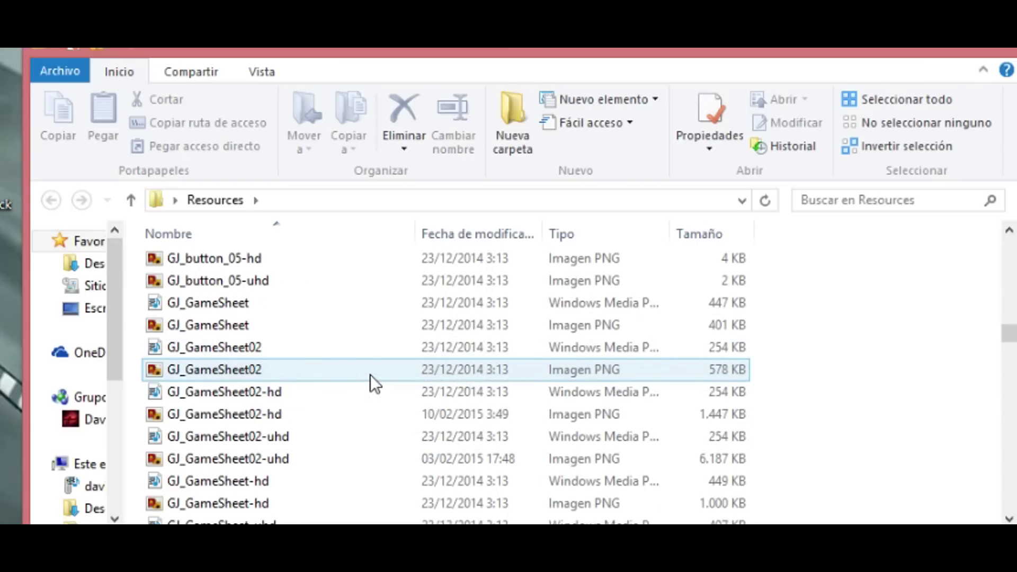
{"action": "scroll", "coordinate": [376, 381], "scroll_direction": "up", "scroll_amount": 11}
{"action": "scroll", "coordinate": [380, 378], "scroll_direction": "down", "scroll_amount": 20}
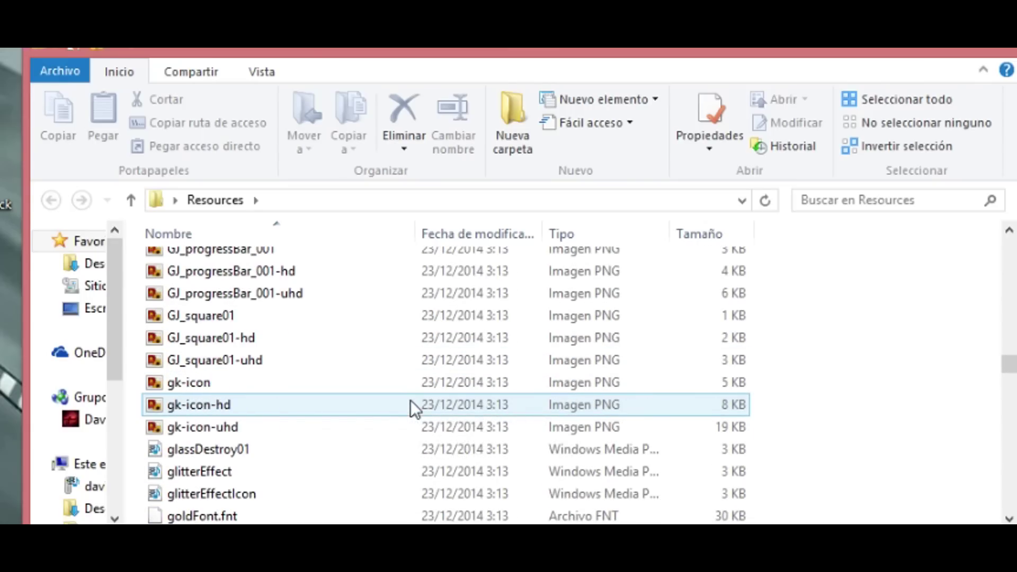
{"action": "scroll", "coordinate": [418, 392], "scroll_direction": "down", "scroll_amount": 20}
{"action": "scroll", "coordinate": [427, 386], "scroll_direction": "down", "scroll_amount": 15}
{"action": "left_click_drag", "start_coordinate": [1008, 499], "coordinate": [965, 271]}
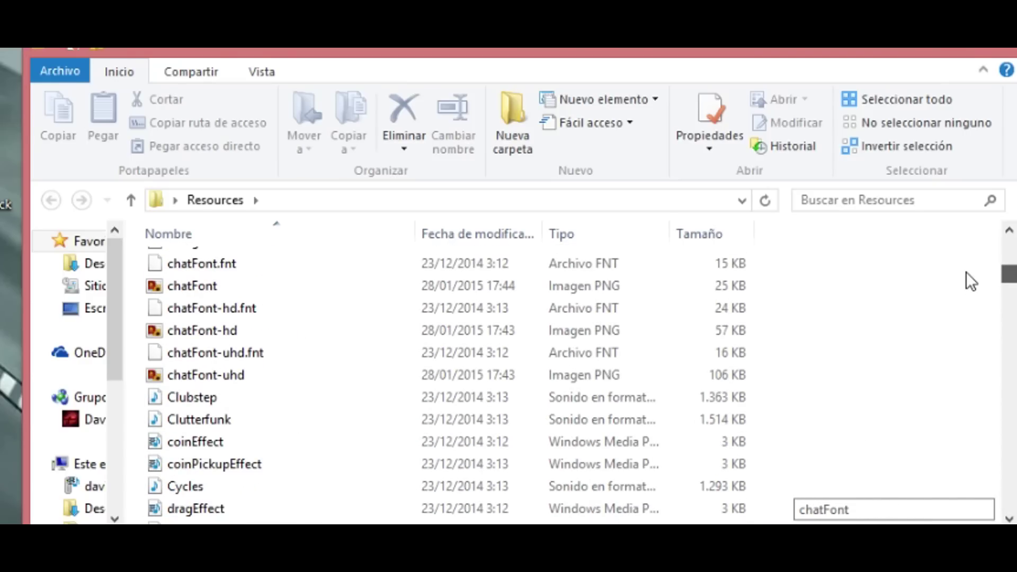
- Search the Resources folder for "me" and select the menuLoop music file
{"action": "left_click", "coordinate": [892, 200]}
{"action": "type", "text": "me"}
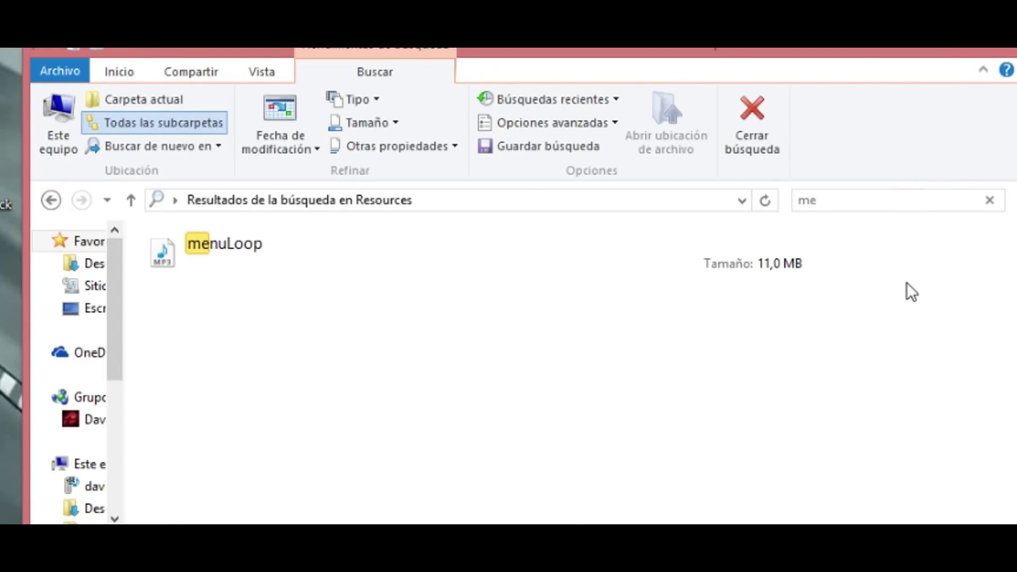
{"action": "left_click", "coordinate": [510, 242]}
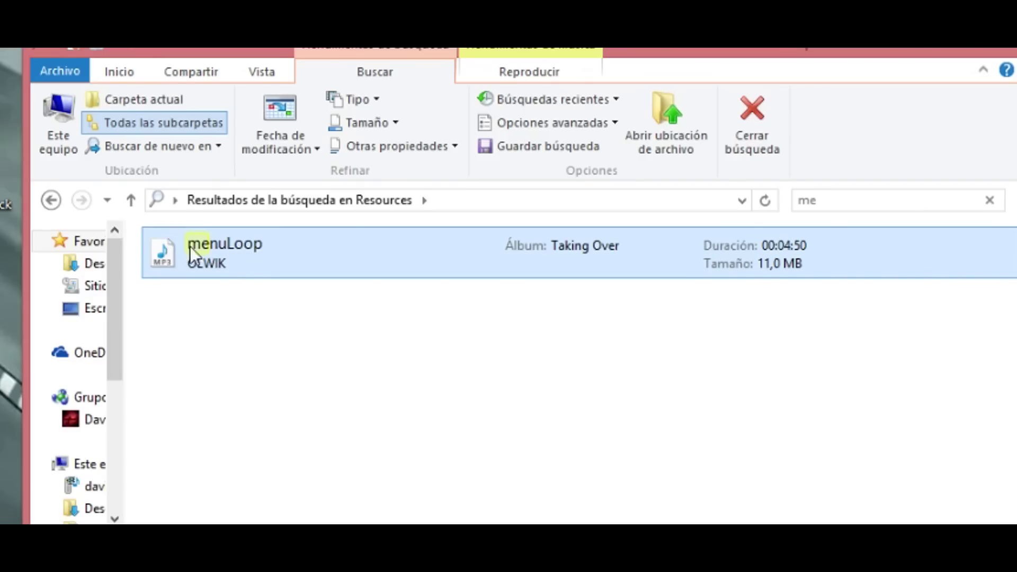
- Return to the full Resources file list, find the StayInsideMe song file and select it
{"action": "left_click", "coordinate": [51, 199]}
{"action": "scroll", "coordinate": [419, 350], "scroll_direction": "down", "scroll_amount": 5}
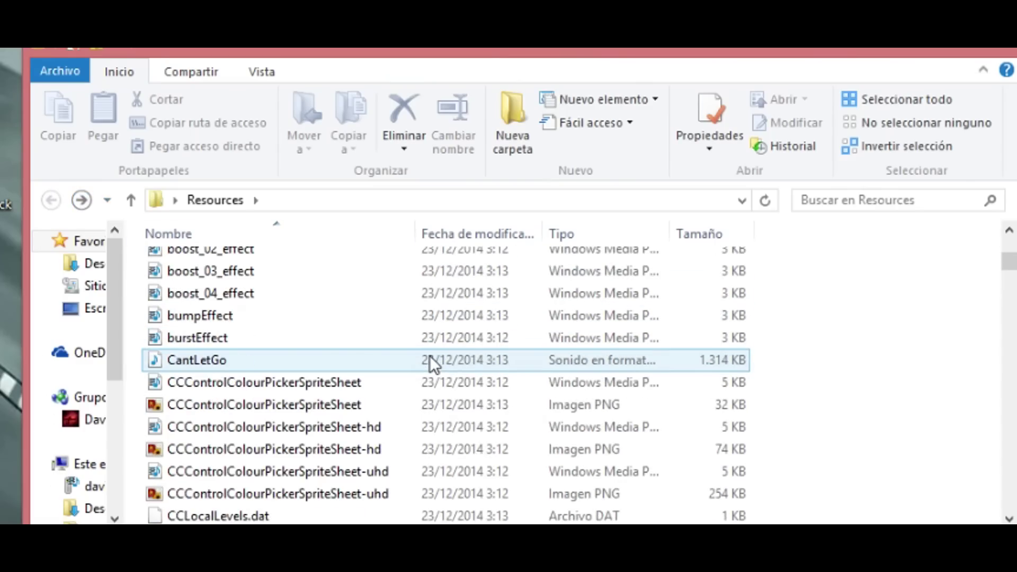
{"action": "scroll", "coordinate": [430, 355], "scroll_direction": "down", "scroll_amount": 15}
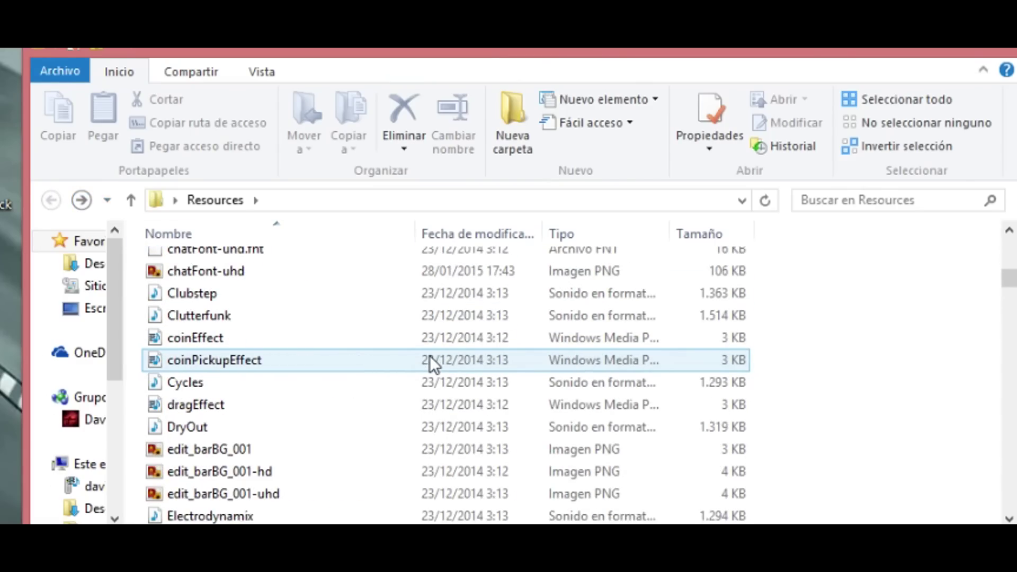
{"action": "scroll", "coordinate": [430, 355], "scroll_direction": "down", "scroll_amount": 20}
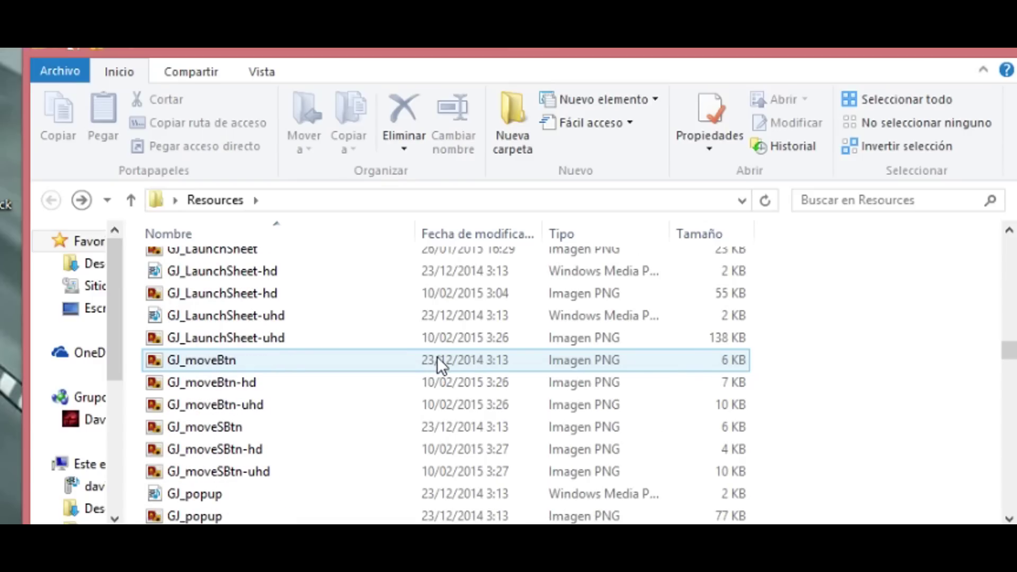
{"action": "scroll", "coordinate": [436, 357], "scroll_direction": "down", "scroll_amount": 15}
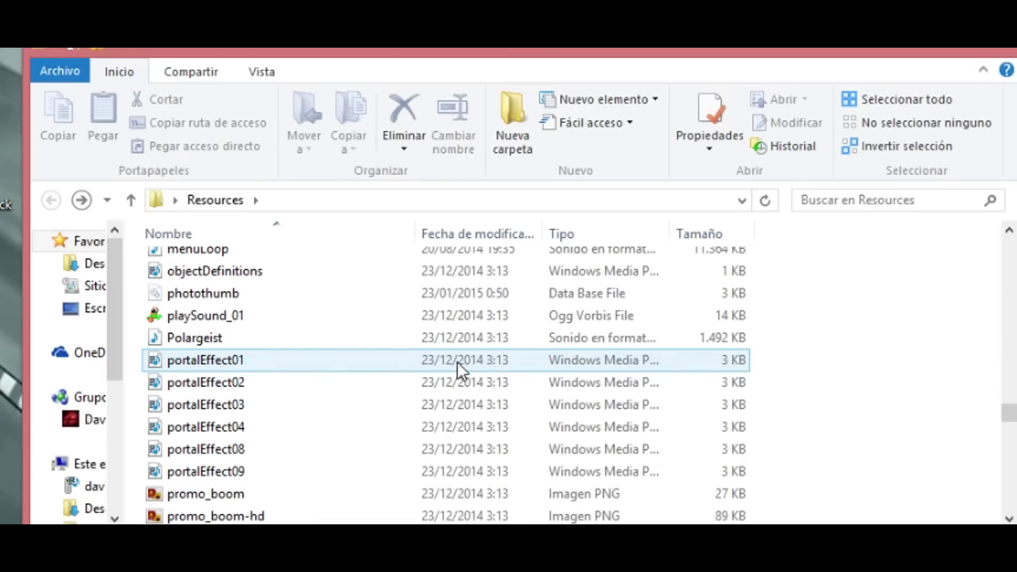
{"action": "scroll", "coordinate": [456, 362], "scroll_direction": "down", "scroll_amount": 9}
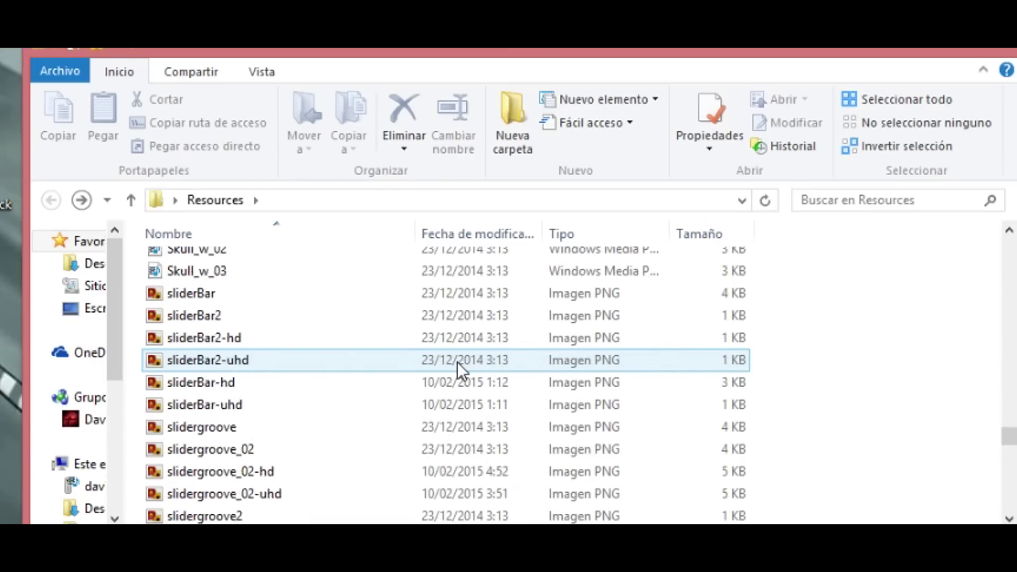
{"action": "scroll", "coordinate": [456, 361], "scroll_direction": "down", "scroll_amount": 12}
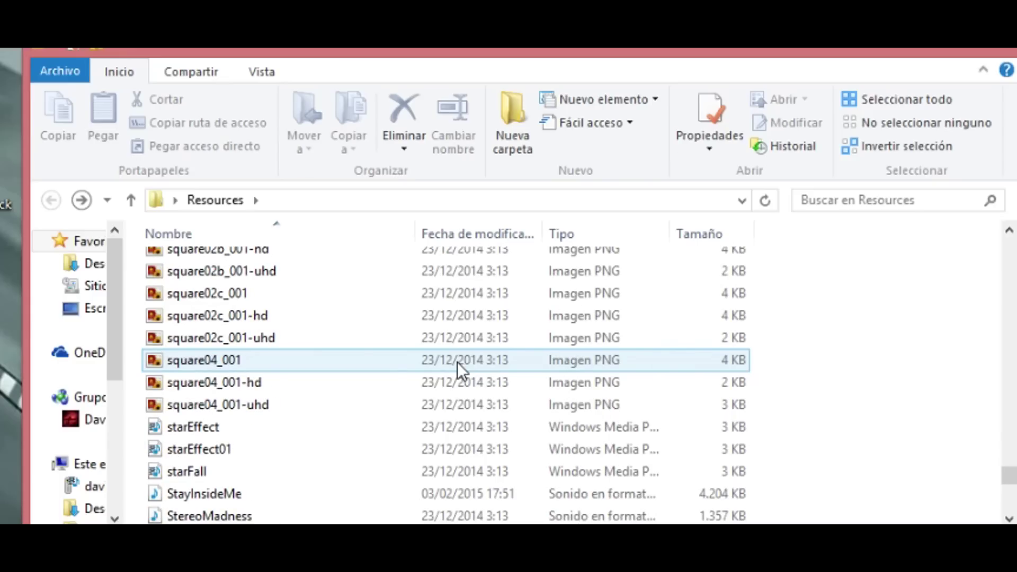
{"action": "left_click", "coordinate": [252, 498]}
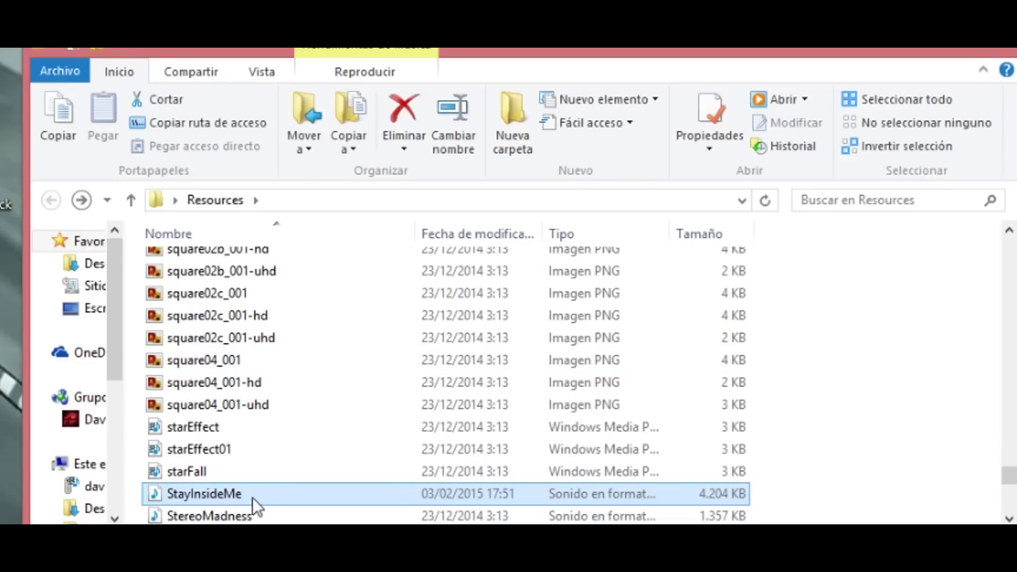
- Open the StayInsideMe song file, and return to the beginning of the Resources file list
{"action": "double_click", "coordinate": [223, 496]}
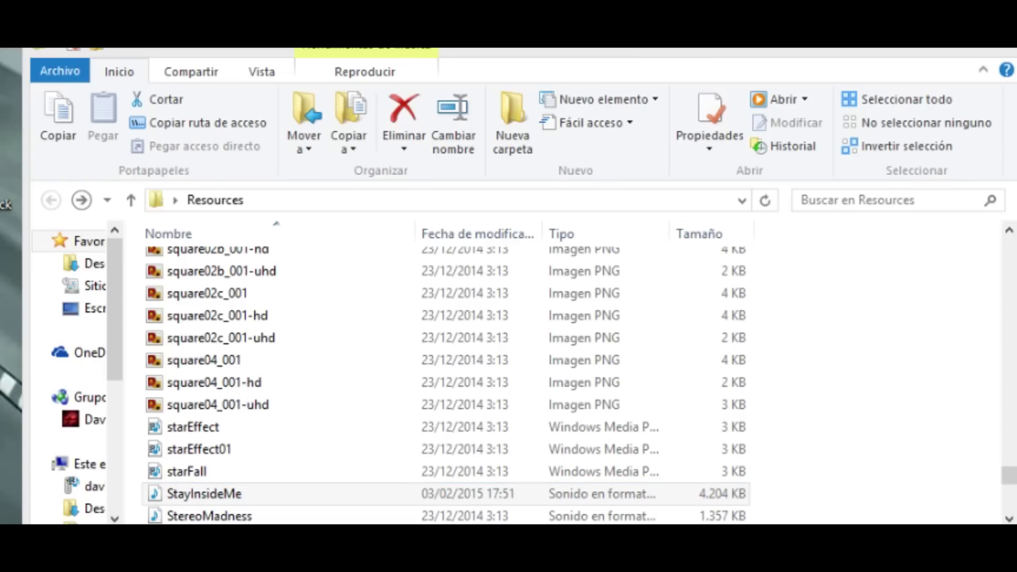
{"action": "scroll", "coordinate": [533, 356], "scroll_direction": "up", "scroll_amount": 10}
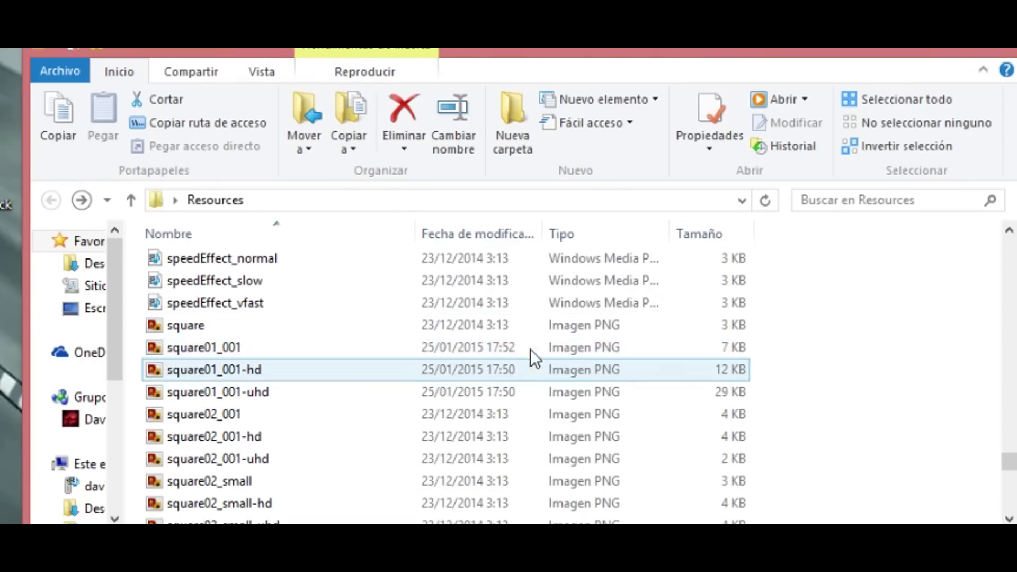
{"action": "left_click_drag", "start_coordinate": [1005, 453], "coordinate": [994, 218]}
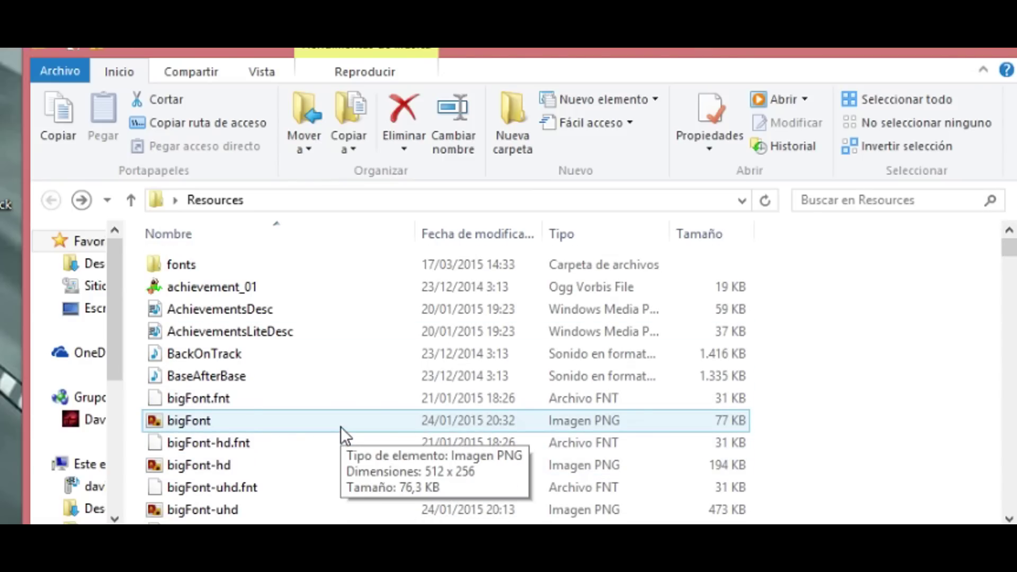
{"action": "scroll", "coordinate": [325, 373], "scroll_direction": "down", "scroll_amount": 4}
{"action": "scroll", "coordinate": [322, 371], "scroll_direction": "up", "scroll_amount": 4}
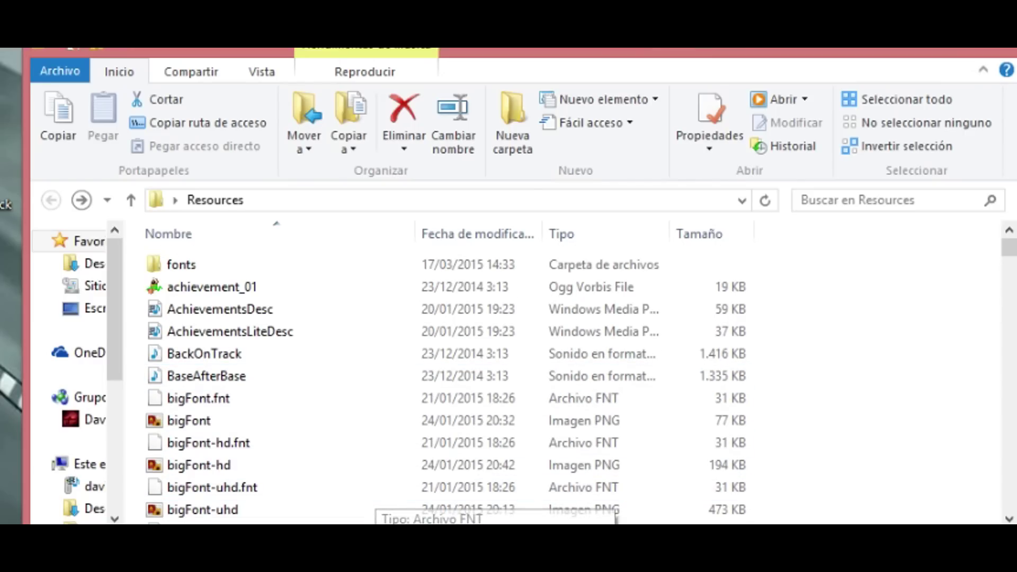
- Leave the Resources folder, check the video options in Geometry Dash, and close the game
{"action": "left_click_drag", "start_coordinate": [643, 46], "coordinate": [1016, 16]}
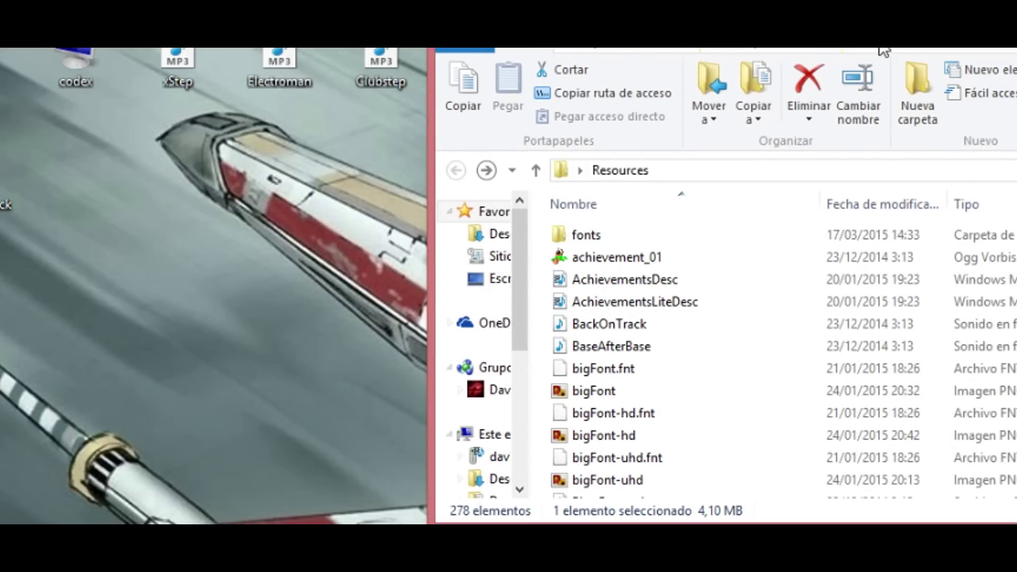
{"action": "key", "text": "alt+F4"}
{"action": "double_click", "coordinate": [671, 431]}
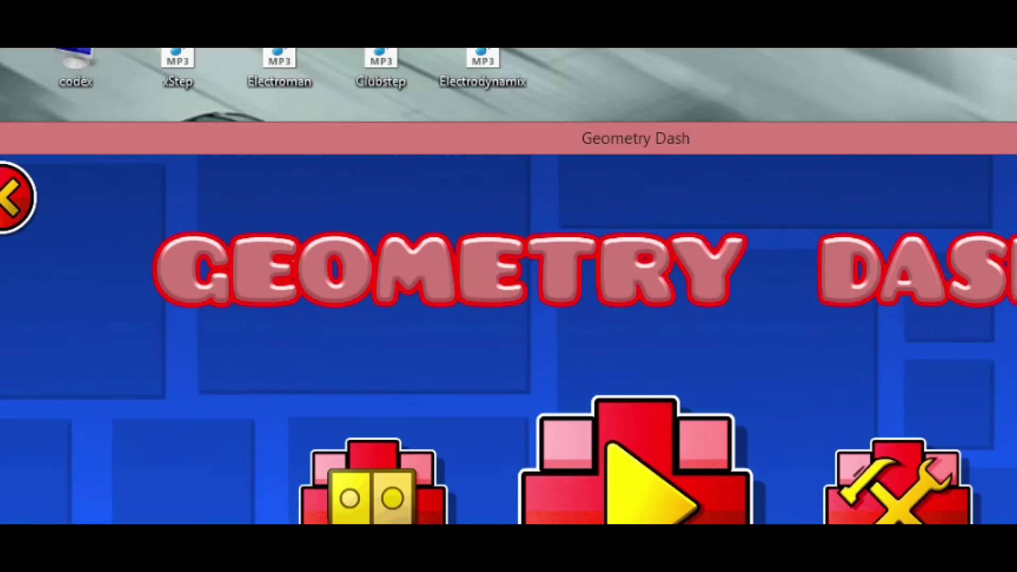
{"action": "left_click", "coordinate": [556, 521]}
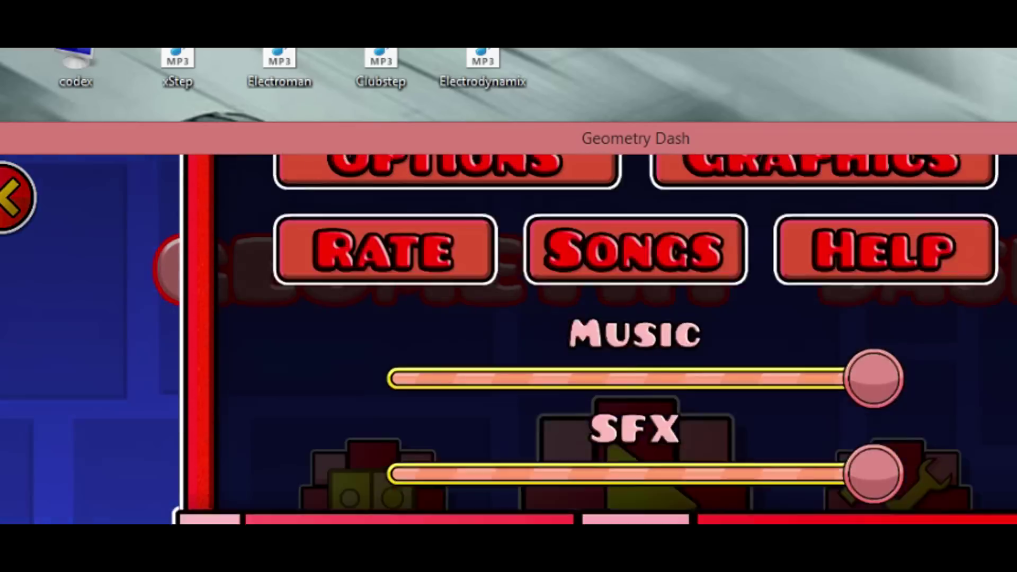
{"action": "left_click", "coordinate": [855, 445]}
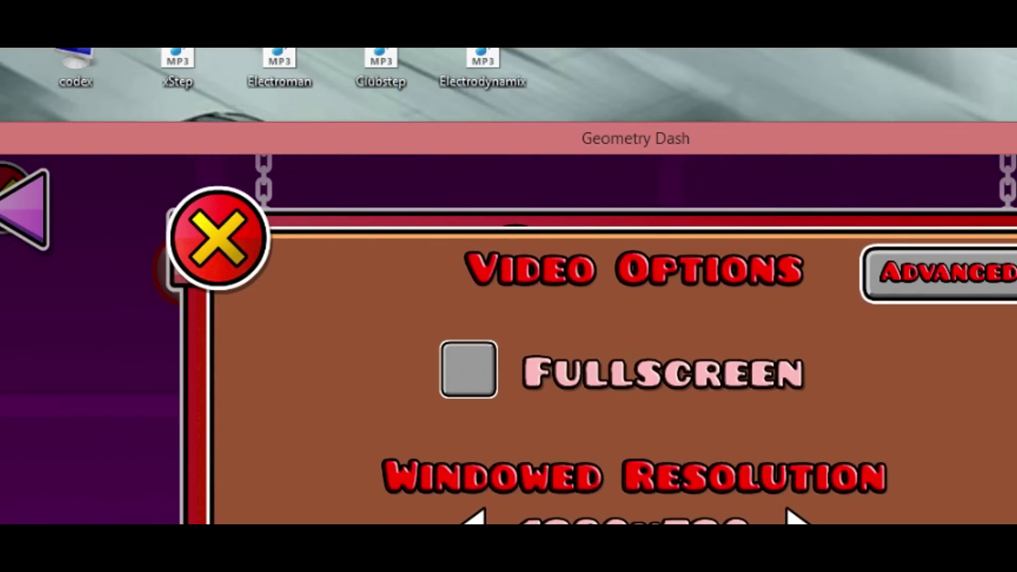
{"action": "key", "text": "alt+F4"}
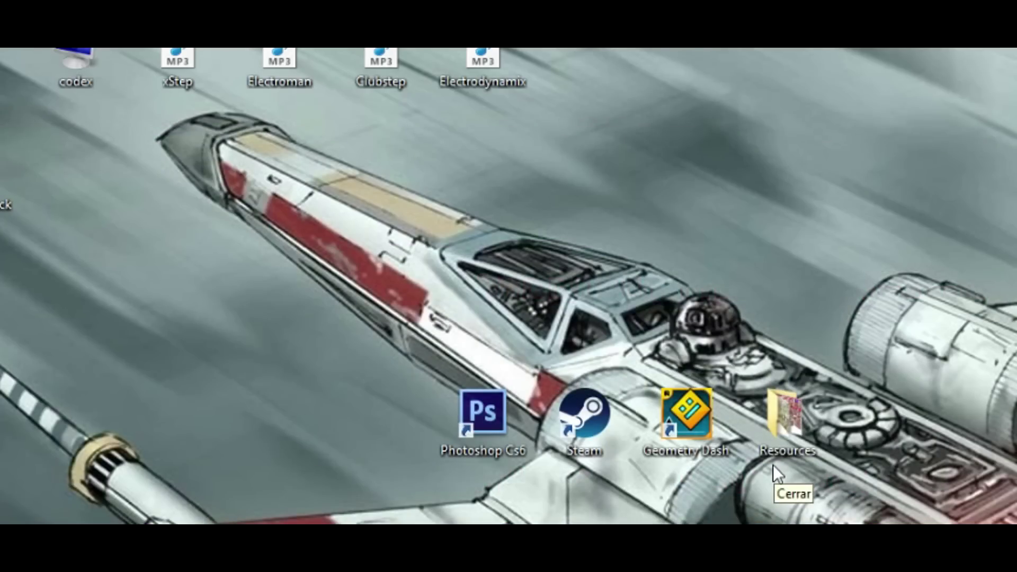
- Reopen the desktop Resources folder and select the bigFont, bigFont-hd and bigFont-uhd images one after another
{"action": "double_click", "coordinate": [780, 428]}
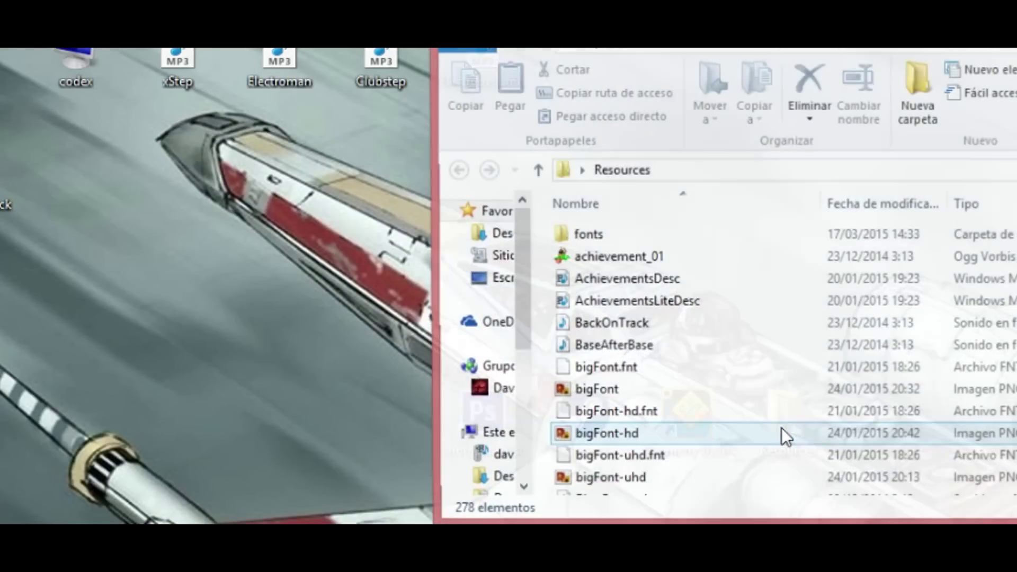
{"action": "left_click_drag", "start_coordinate": [900, 49], "coordinate": [415, 64]}
{"action": "scroll", "coordinate": [415, 390], "scroll_direction": "down", "scroll_amount": 3}
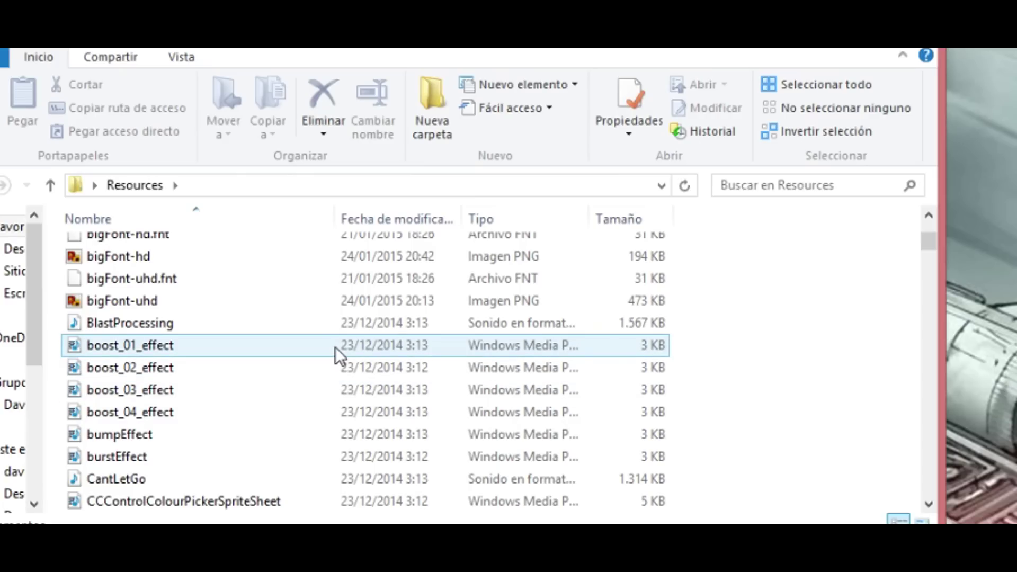
{"action": "scroll", "coordinate": [212, 328], "scroll_direction": "up", "scroll_amount": 3}
{"action": "scroll", "coordinate": [155, 482], "scroll_direction": "down", "scroll_amount": 1}
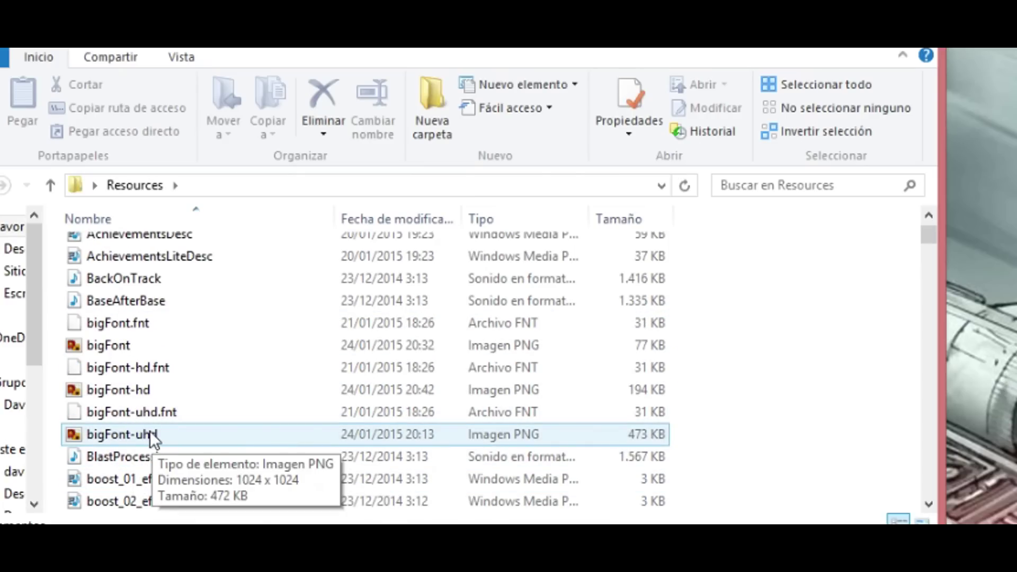
{"action": "left_click", "coordinate": [134, 345]}
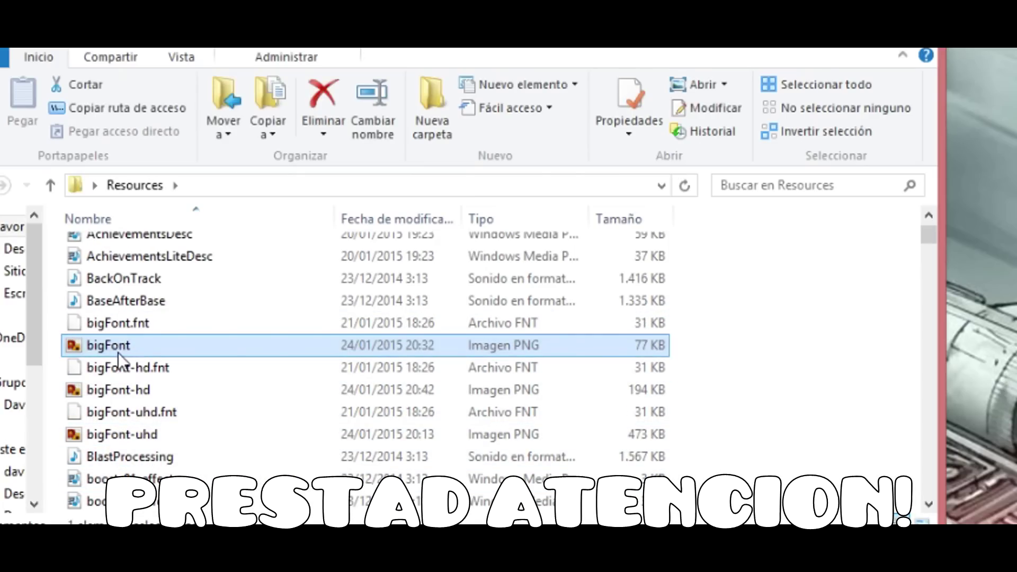
{"action": "left_click", "coordinate": [157, 395]}
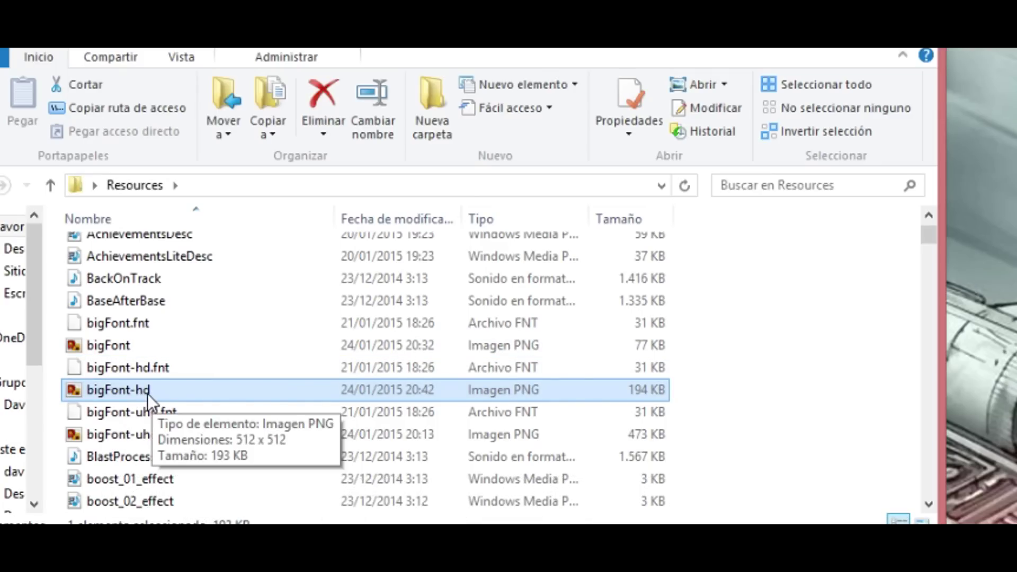
{"action": "left_click", "coordinate": [153, 437]}
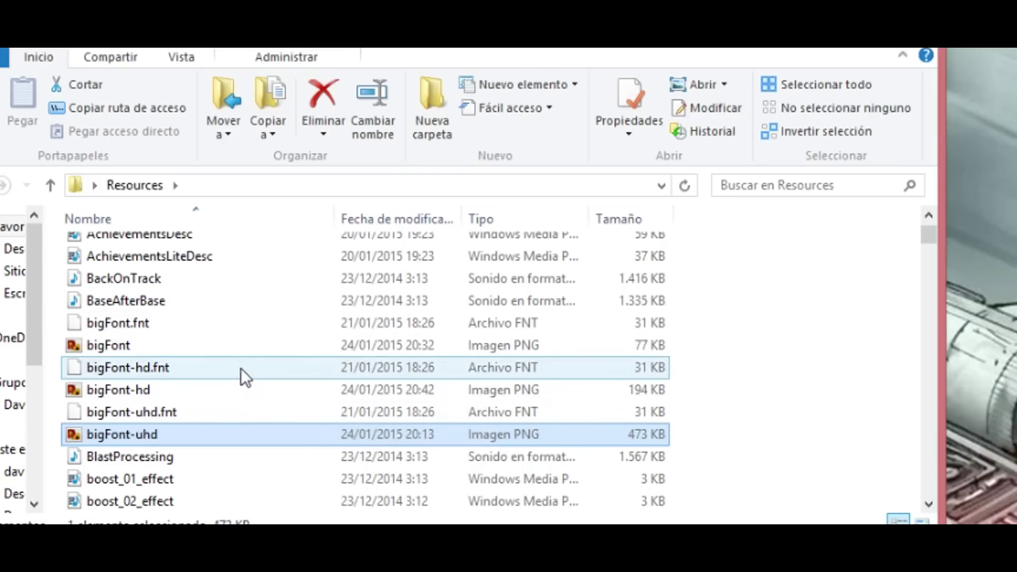
- Compare the bigFont image variants in the file list, and preview the bigFont-uhd image
{"action": "mouse_move", "coordinate": [218, 347]}
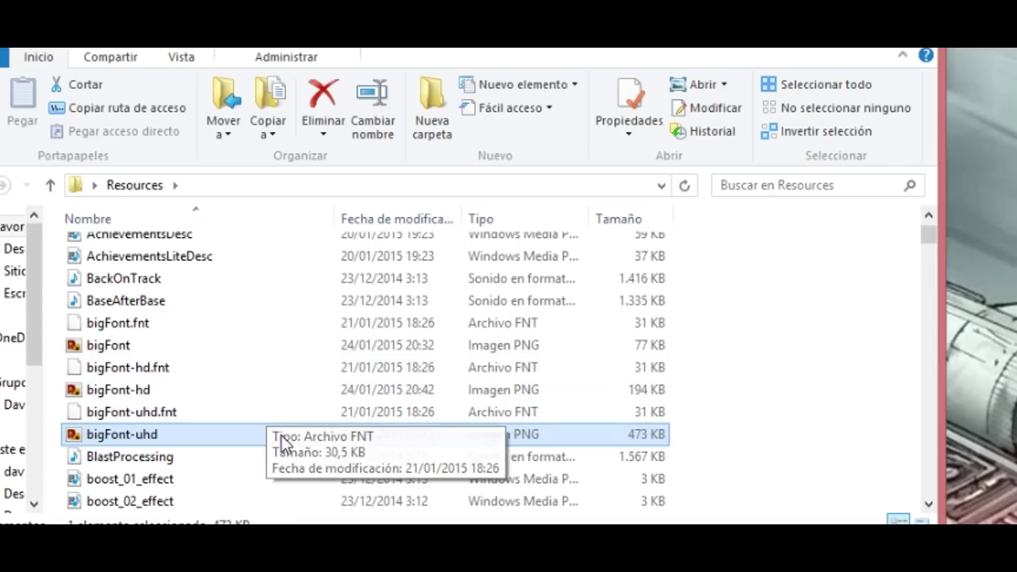
{"action": "mouse_move", "coordinate": [244, 443]}
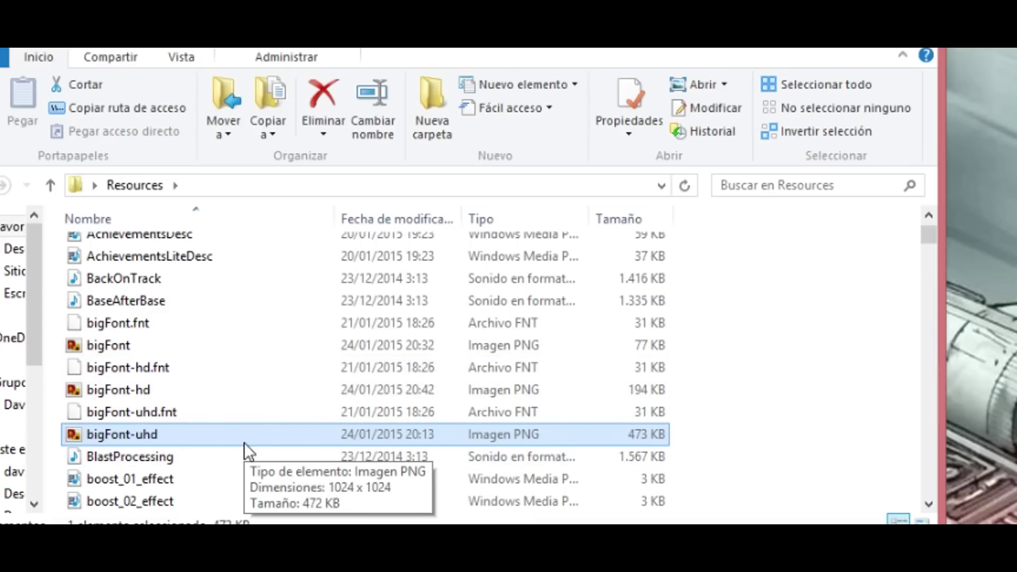
{"action": "scroll", "coordinate": [191, 424], "scroll_direction": "down", "scroll_amount": 6}
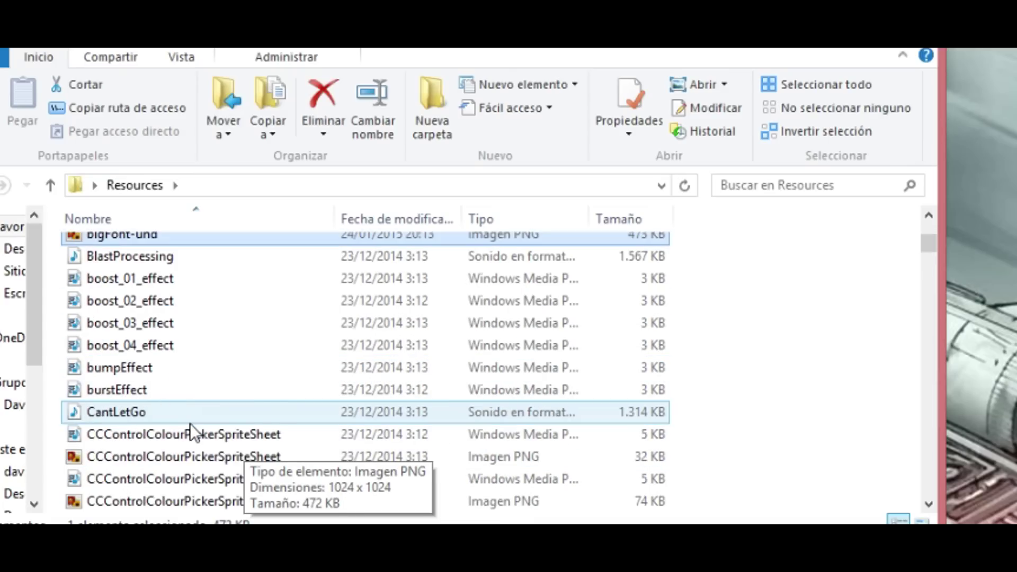
{"action": "scroll", "coordinate": [199, 413], "scroll_direction": "up", "scroll_amount": 8}
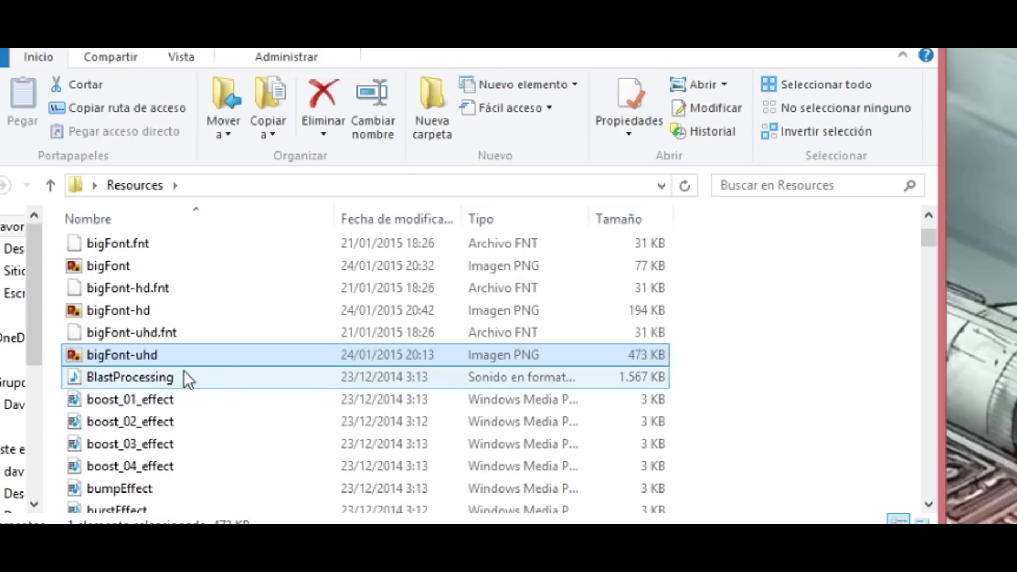
{"action": "mouse_move", "coordinate": [168, 360]}
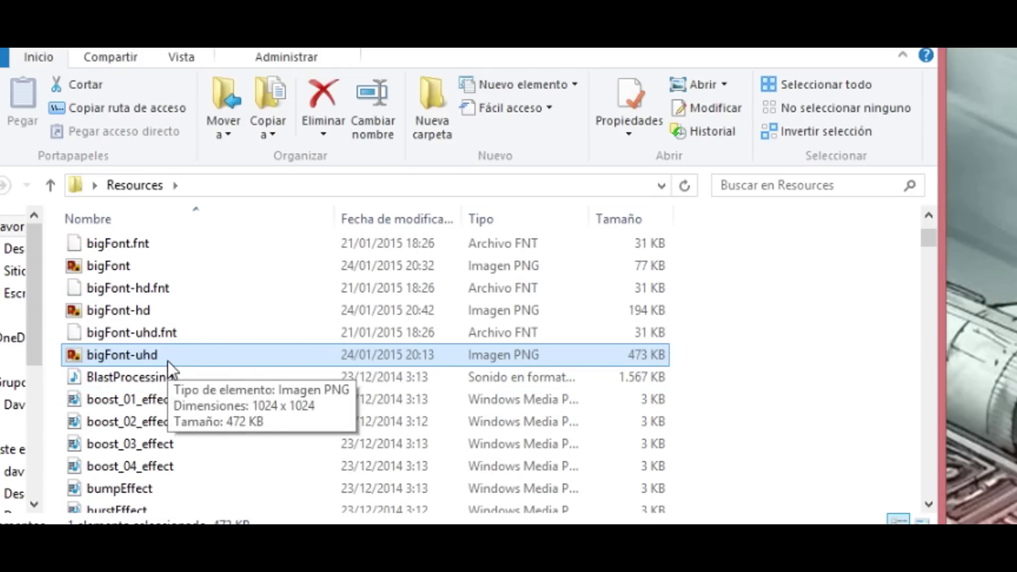
{"action": "scroll", "coordinate": [168, 360], "scroll_direction": "up", "scroll_amount": 2}
{"action": "scroll", "coordinate": [167, 361], "scroll_direction": "down", "scroll_amount": 2}
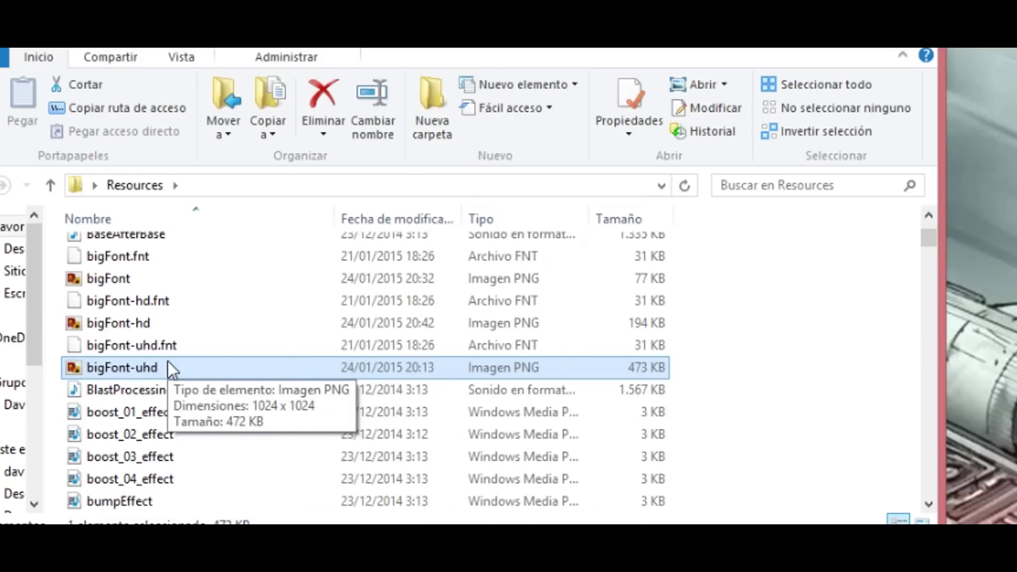
{"action": "scroll", "coordinate": [167, 360], "scroll_direction": "up", "scroll_amount": 2}
{"action": "mouse_move", "coordinate": [157, 401]}
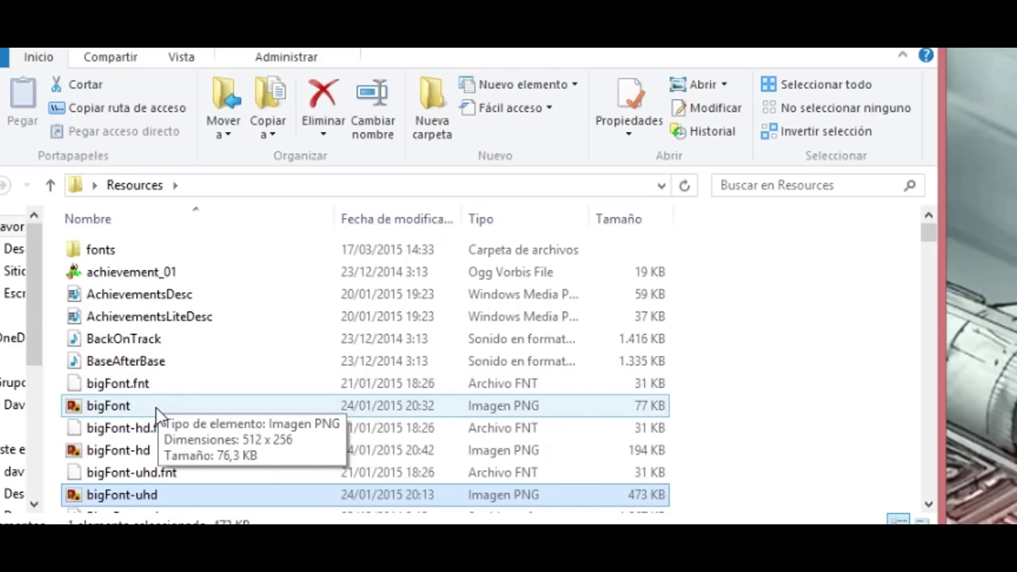
{"action": "double_click", "coordinate": [170, 490]}
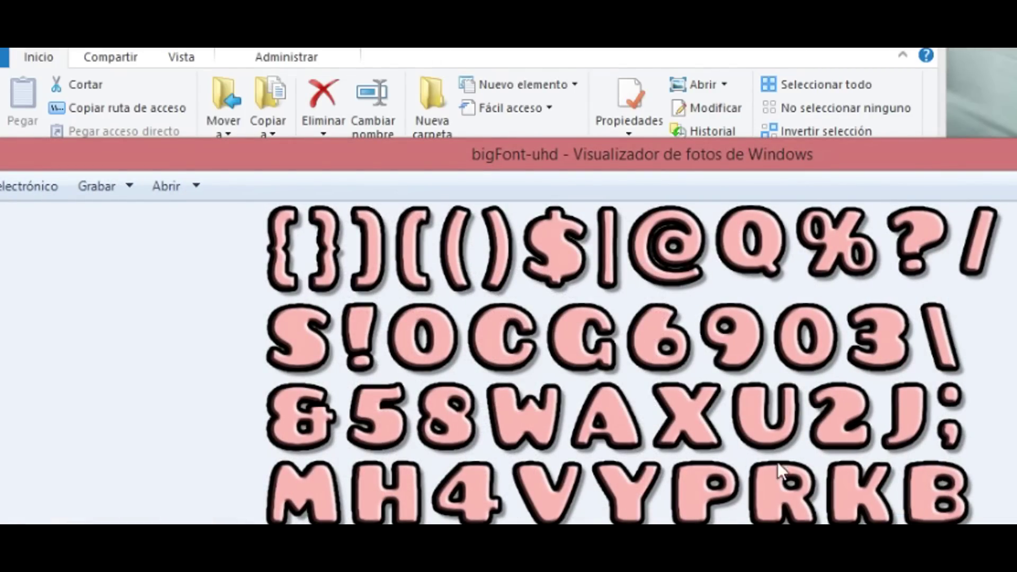
{"action": "key", "text": "alt+F4"}
- Preview the standard-resolution CCControlColourPickerSpriteSheet image from the Resources folder, and close the preview
{"action": "scroll", "coordinate": [158, 420], "scroll_direction": "down", "scroll_amount": 6}
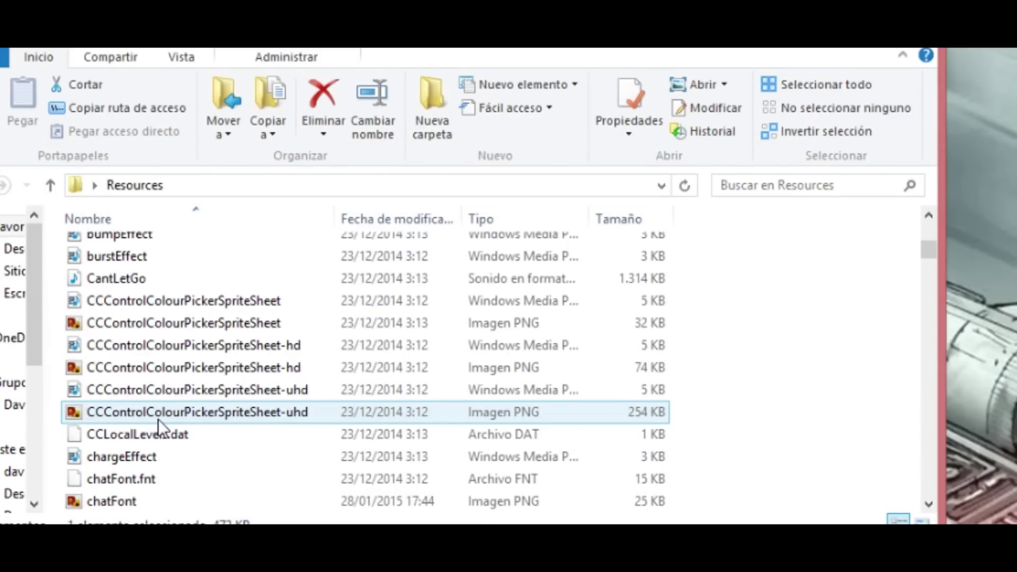
{"action": "double_click", "coordinate": [157, 321]}
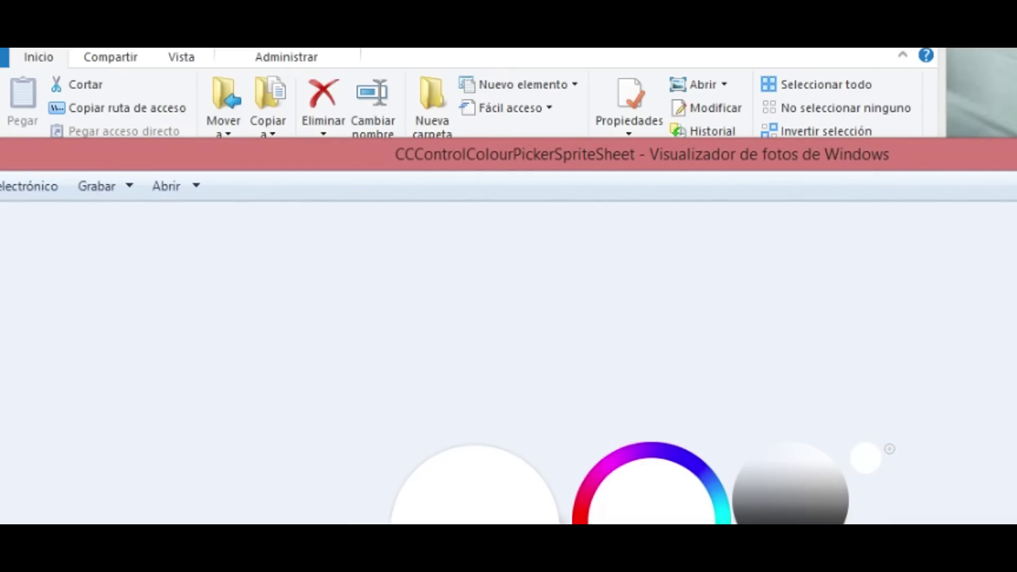
{"action": "key", "text": "alt+F4"}
- Find the game background images in the Resources folder and preview game_bg_01_001-uhd
{"action": "scroll", "coordinate": [376, 386], "scroll_direction": "down", "scroll_amount": 6}
{"action": "scroll", "coordinate": [377, 386], "scroll_direction": "down", "scroll_amount": 4}
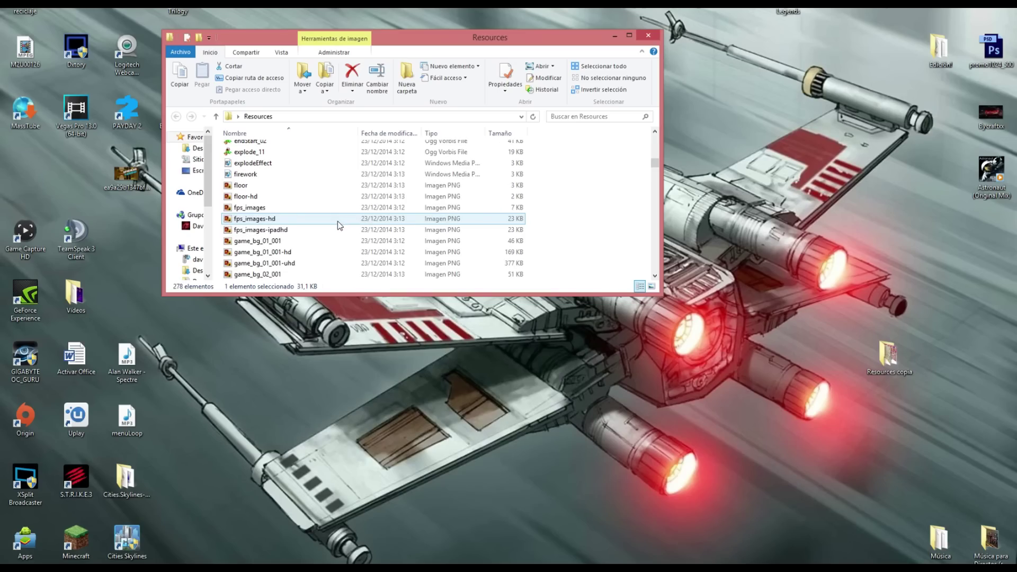
{"action": "scroll", "coordinate": [318, 249], "scroll_direction": "down", "scroll_amount": 6}
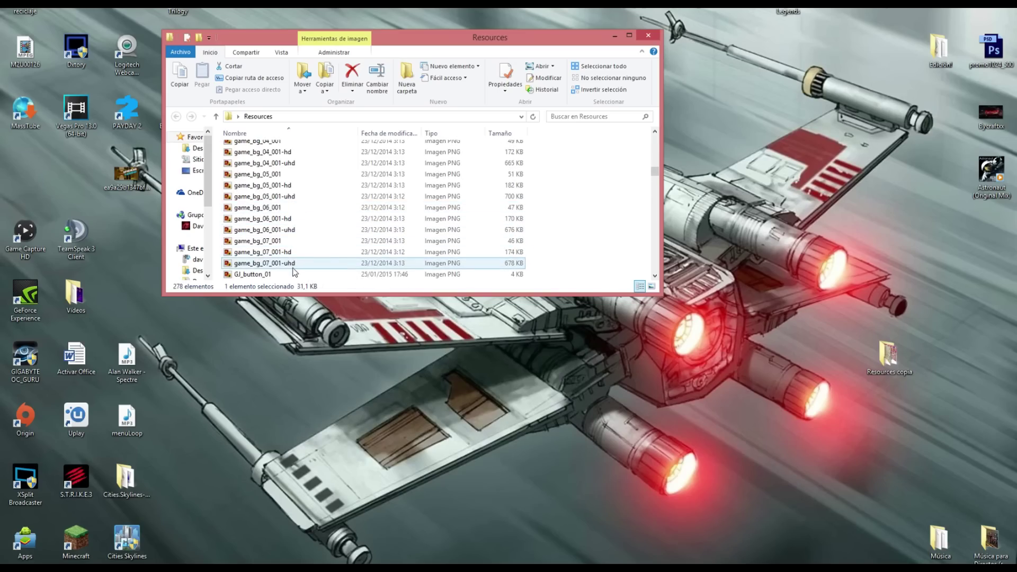
{"action": "scroll", "coordinate": [293, 267], "scroll_direction": "up", "scroll_amount": 5}
{"action": "left_click", "coordinate": [287, 224]}
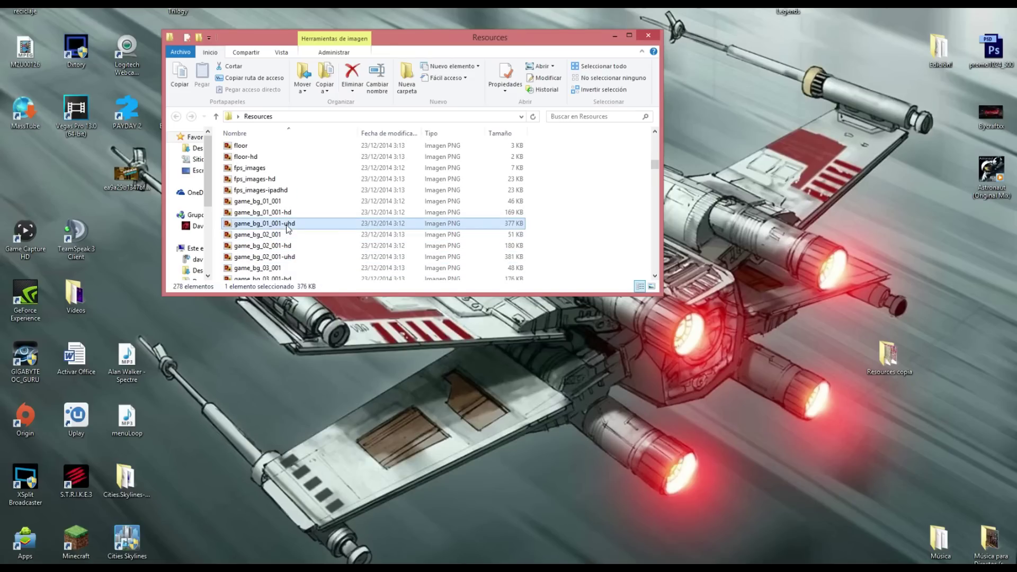
{"action": "double_click", "coordinate": [288, 224]}
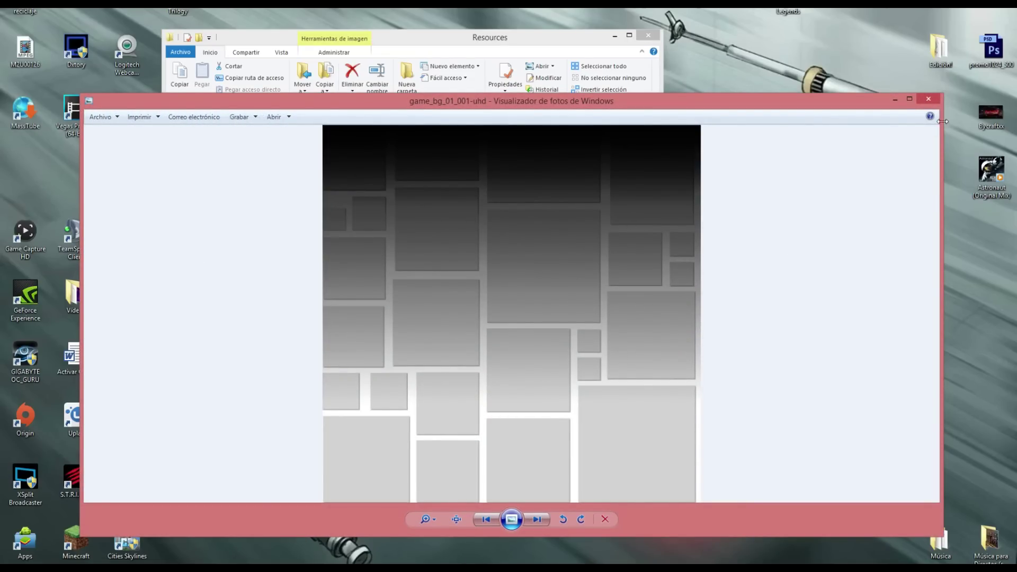
{"action": "left_click", "coordinate": [923, 103]}
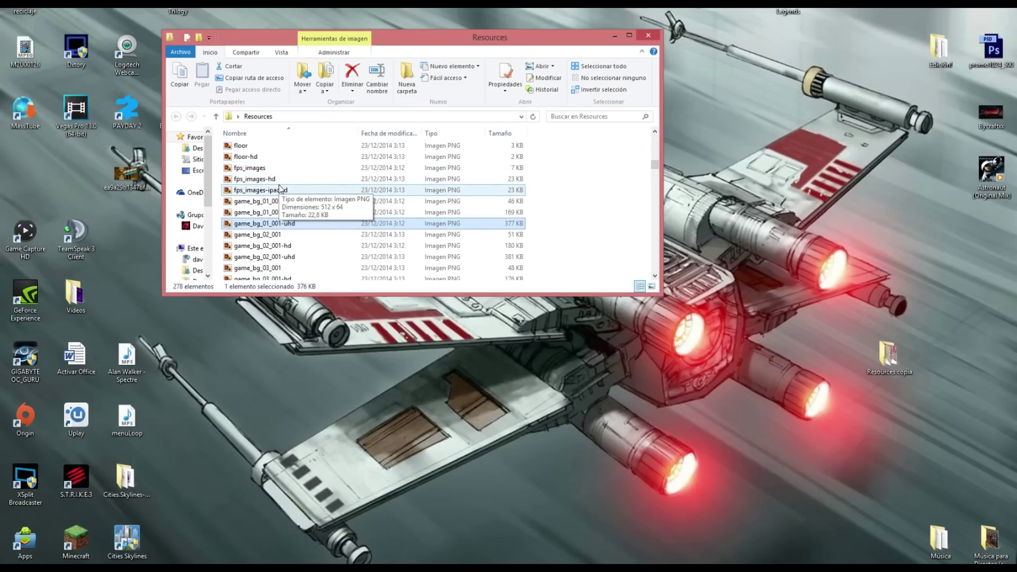
- Find the button images in the Resources folder and preview GJ_button_03-uhd and GJ_button_02-uhd
{"action": "scroll", "coordinate": [281, 190], "scroll_direction": "down", "scroll_amount": 8}
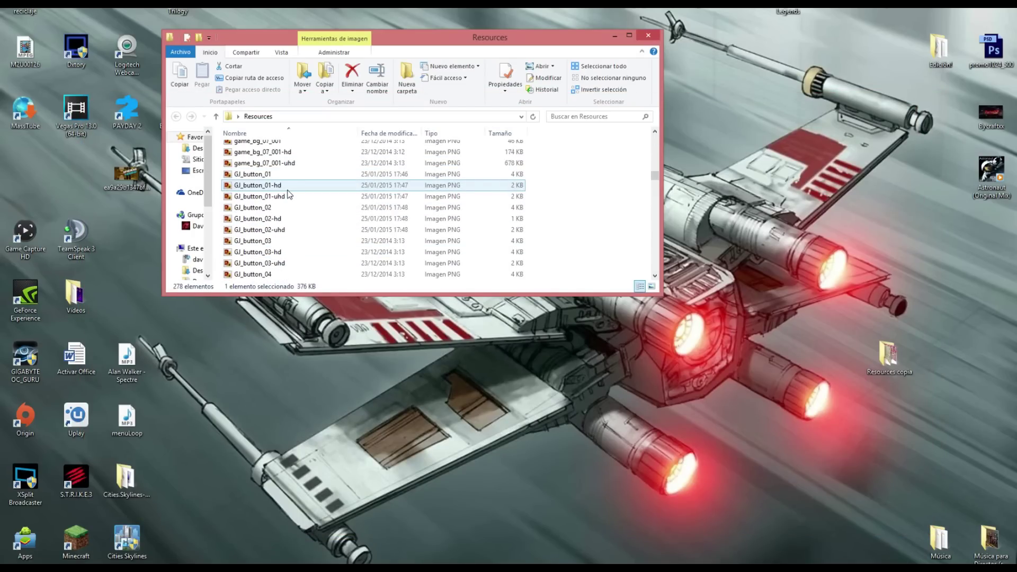
{"action": "scroll", "coordinate": [284, 217], "scroll_direction": "down", "scroll_amount": 1}
{"action": "double_click", "coordinate": [283, 233]}
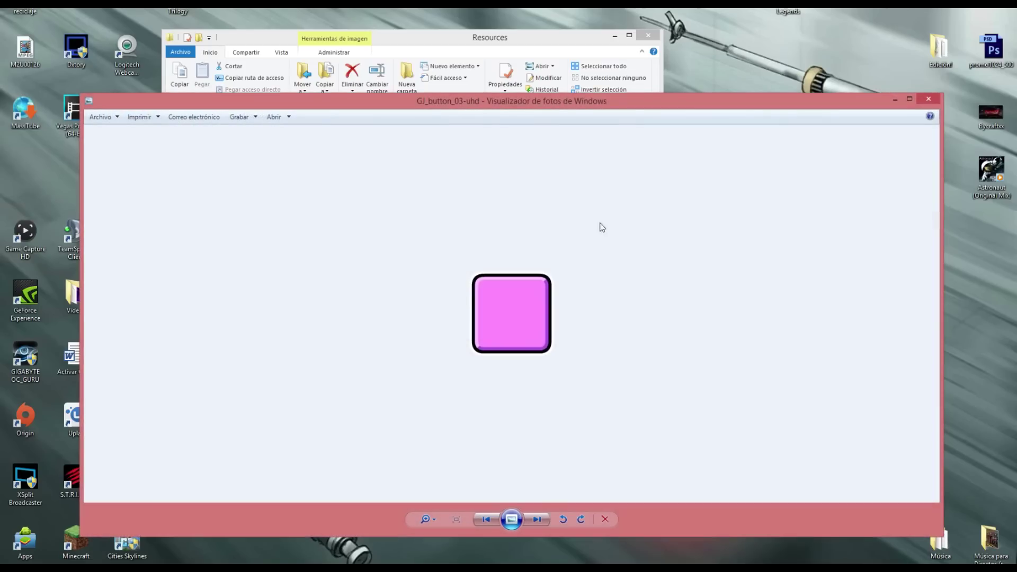
{"action": "left_click", "coordinate": [928, 99]}
{"action": "double_click", "coordinate": [276, 198]}
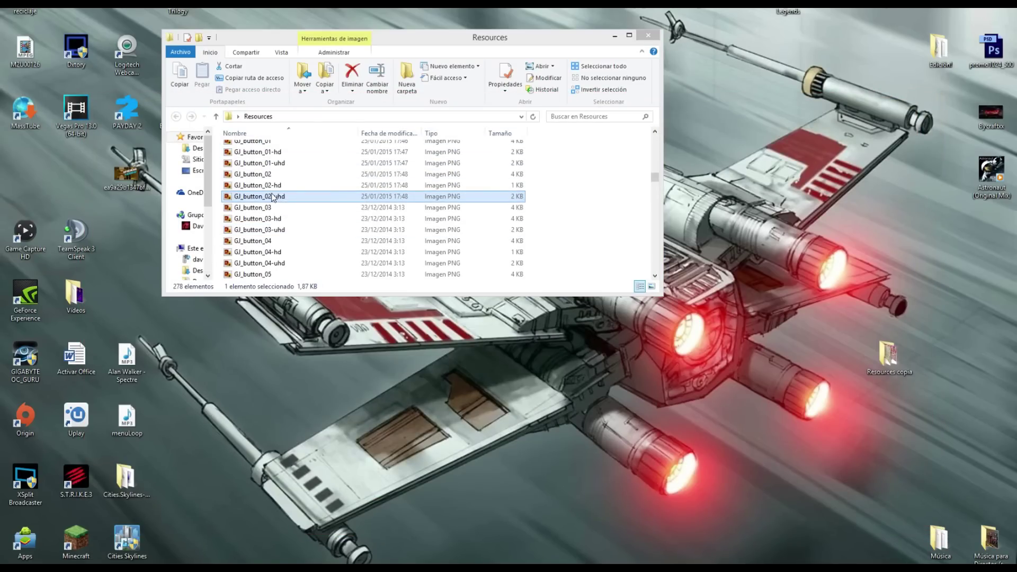
{"action": "left_click", "coordinate": [927, 99]}
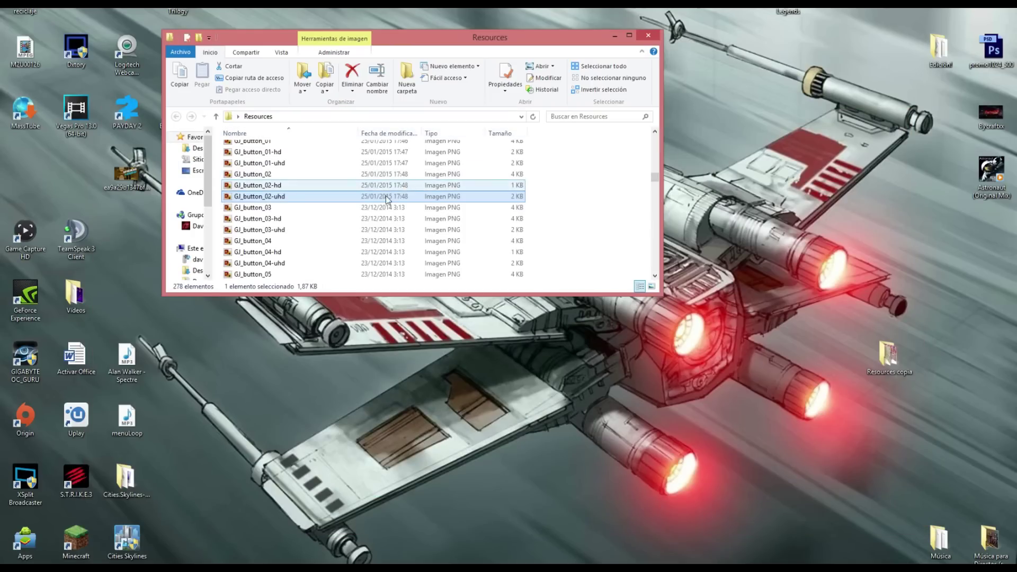
- Look through the remaining button and GameSheet files in the Resources folder, preview GJ_button_05-uhd, and close the preview
{"action": "scroll", "coordinate": [334, 233], "scroll_direction": "down", "scroll_amount": 5}
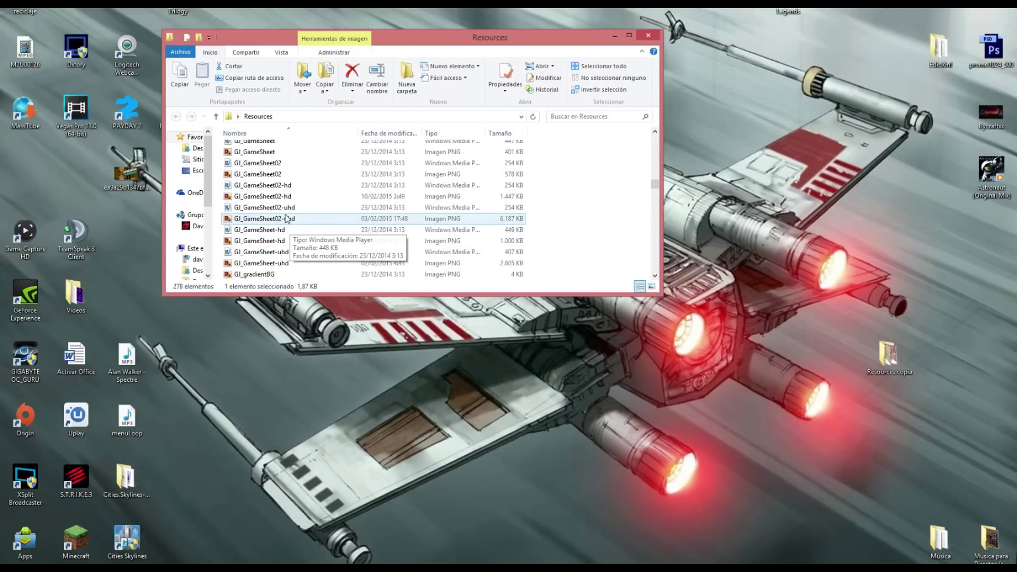
{"action": "scroll", "coordinate": [324, 208], "scroll_direction": "up", "scroll_amount": 2}
{"action": "scroll", "coordinate": [324, 208], "scroll_direction": "down", "scroll_amount": 1}
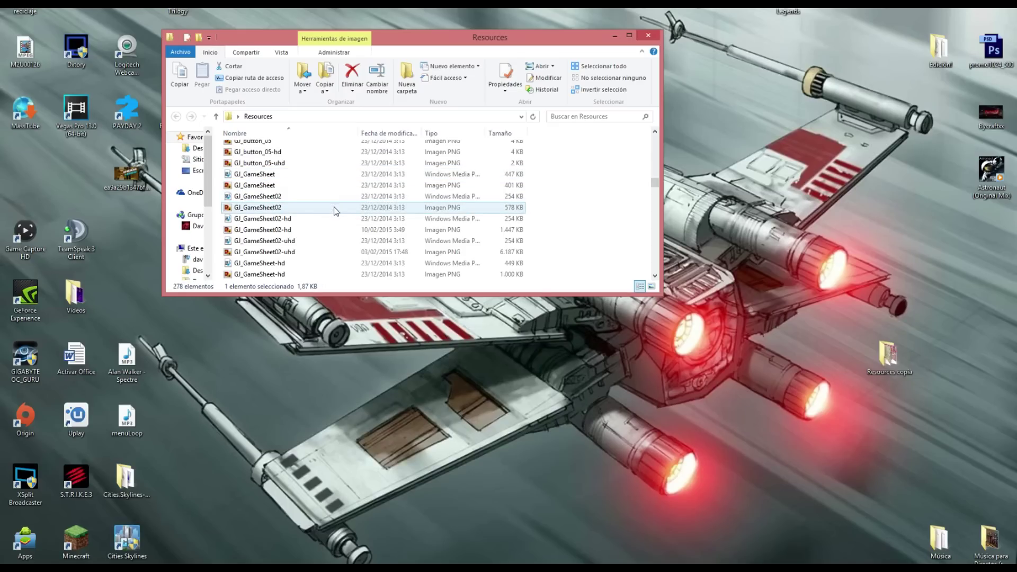
{"action": "scroll", "coordinate": [337, 218], "scroll_direction": "up", "scroll_amount": 1}
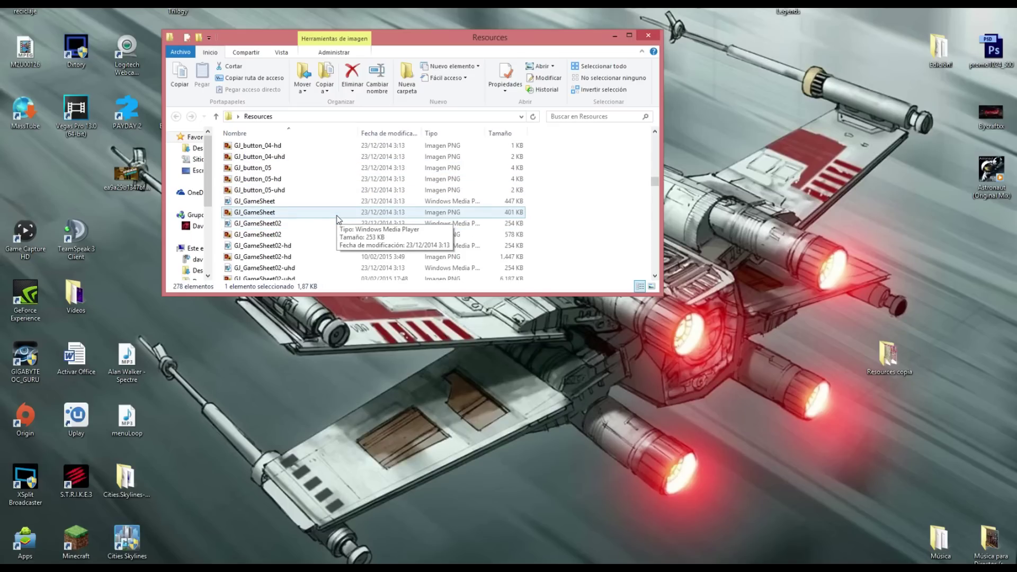
{"action": "double_click", "coordinate": [291, 191]}
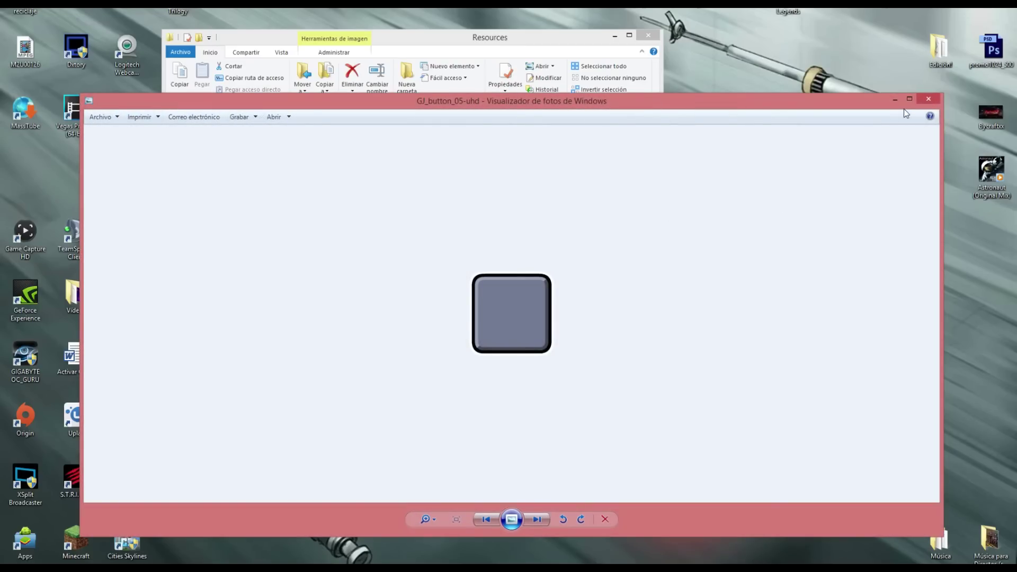
{"action": "left_click", "coordinate": [928, 98]}
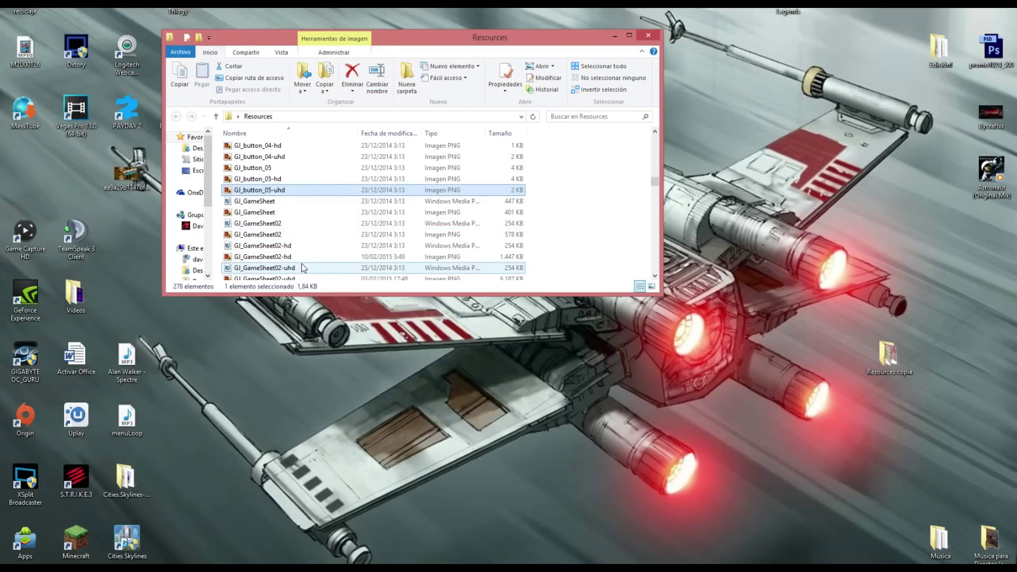
- Preview the GJ_GameSheet-uhd and GJ_GameSheet02-uhd sprite-sheet images from the Resources folder, closing each preview
{"action": "scroll", "coordinate": [301, 260], "scroll_direction": "down", "scroll_amount": 1}
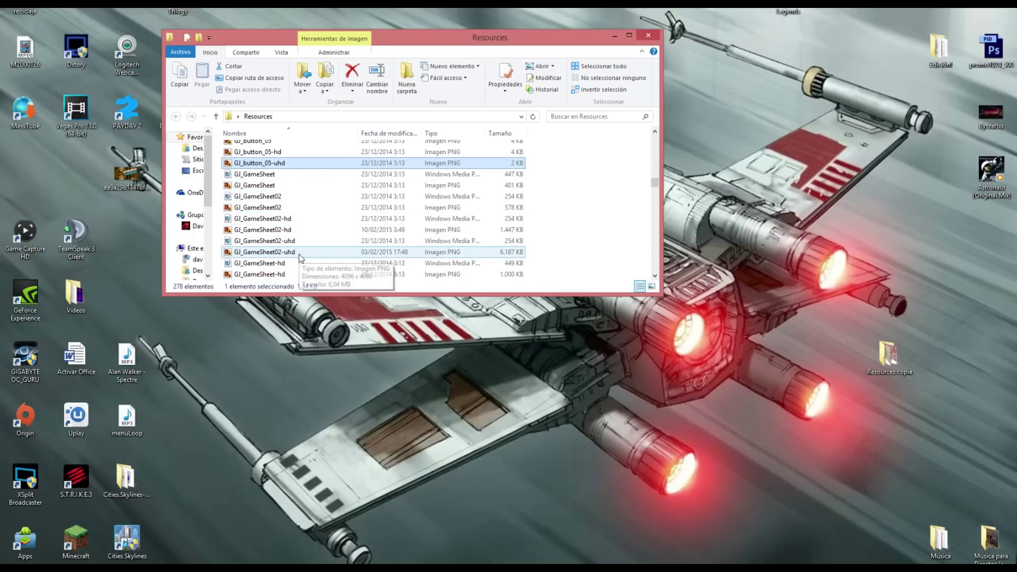
{"action": "scroll", "coordinate": [300, 260], "scroll_direction": "down", "scroll_amount": 1}
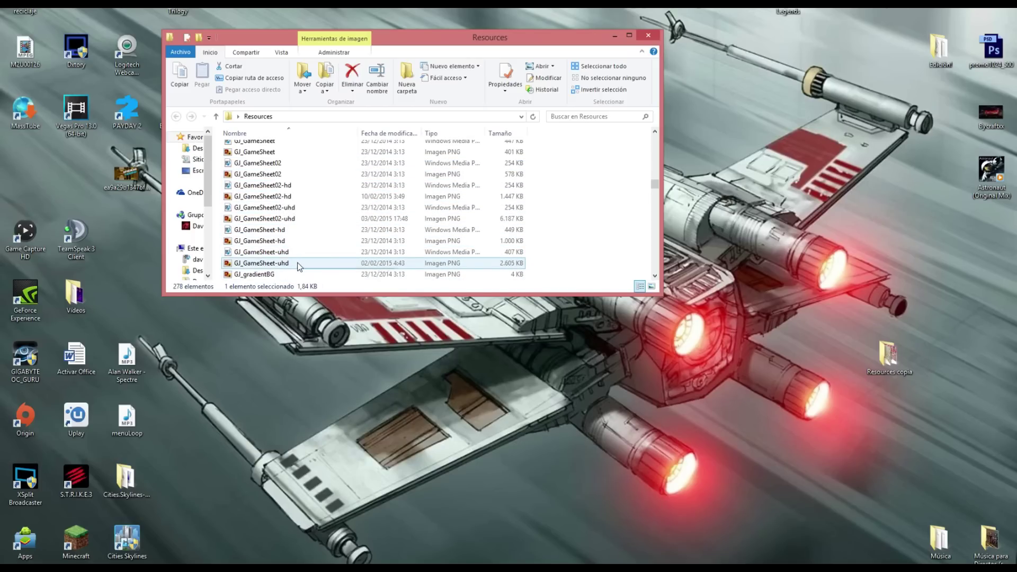
{"action": "double_click", "coordinate": [297, 263]}
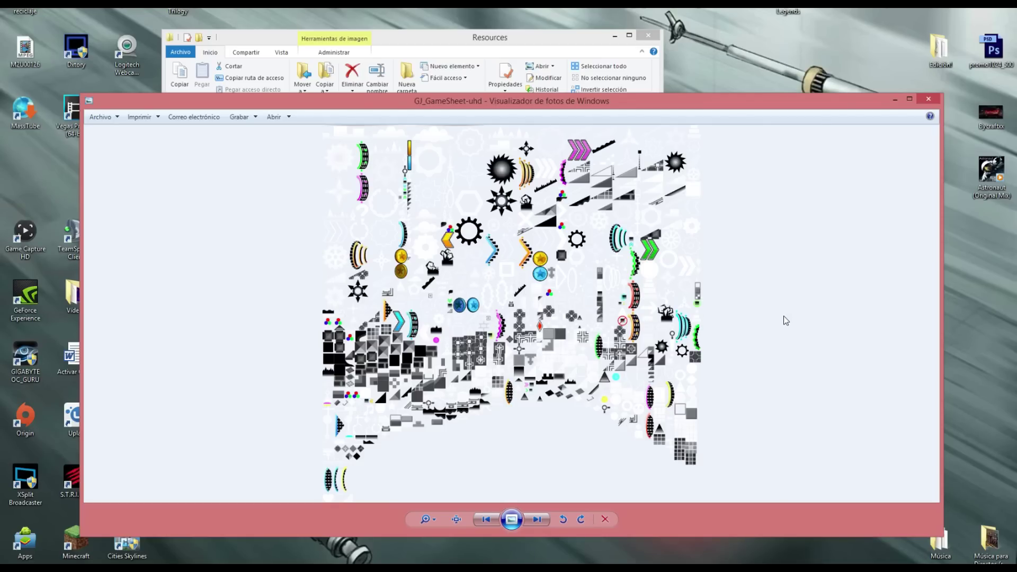
{"action": "left_click", "coordinate": [926, 100]}
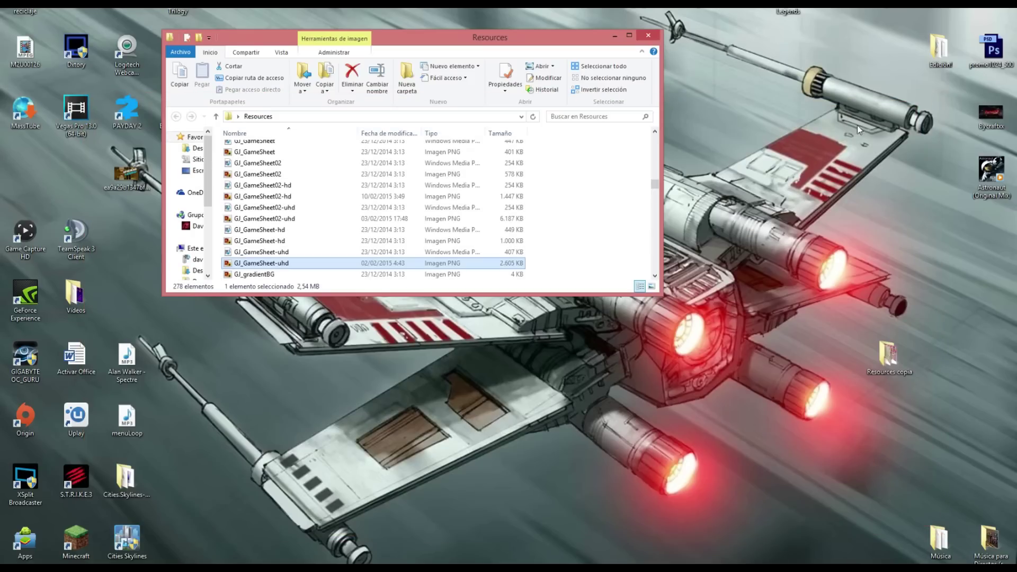
{"action": "double_click", "coordinate": [294, 219]}
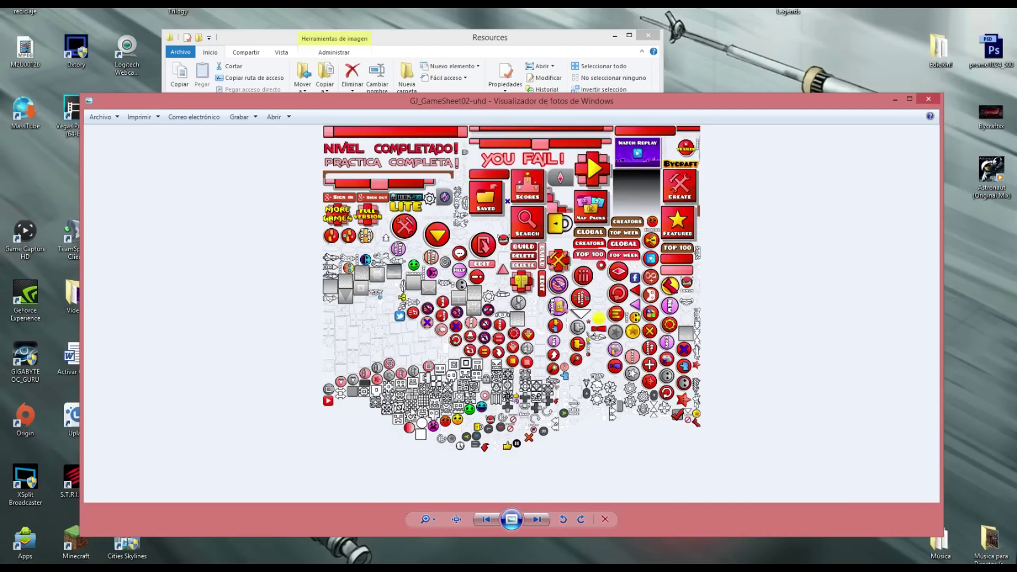
{"action": "left_click", "coordinate": [930, 99]}
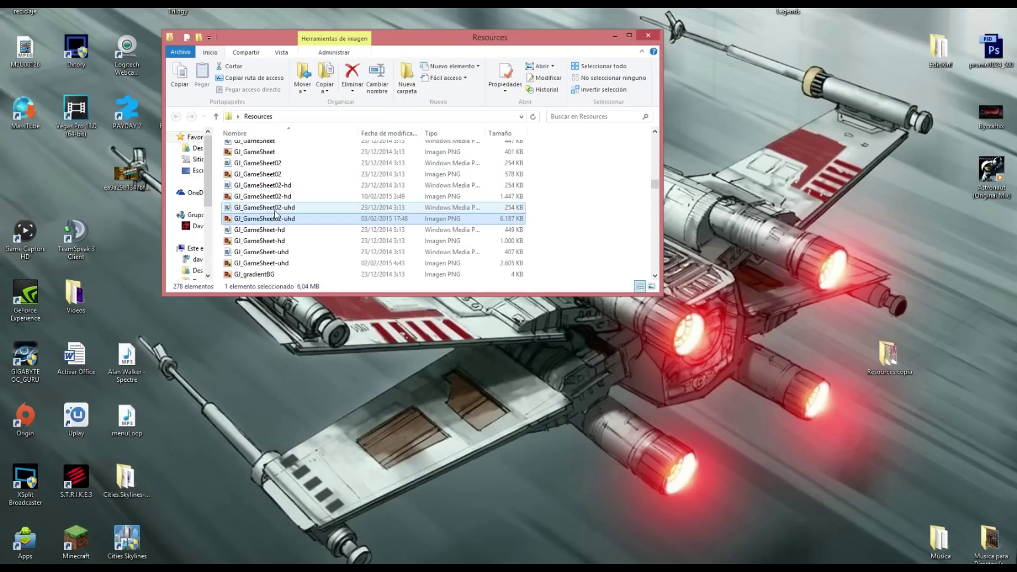
- Move the GJ_GameSheet02-uhd image from the Resources folder to the desktop, and place it beside the Resources folder icon
{"action": "left_click_drag", "start_coordinate": [267, 222], "coordinate": [698, 223]}
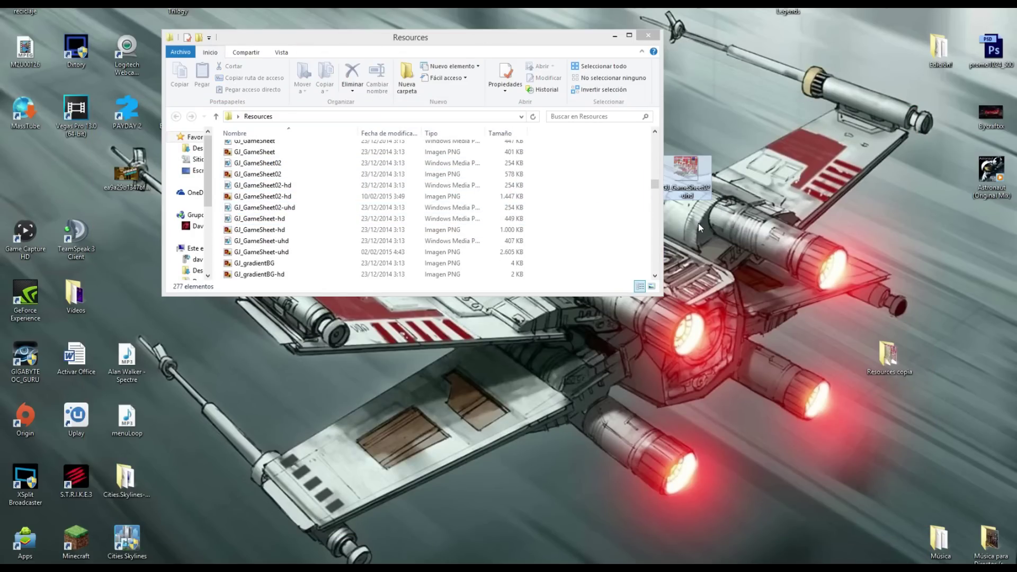
{"action": "left_click", "coordinate": [614, 36]}
{"action": "left_click_drag", "start_coordinate": [678, 177], "coordinate": [633, 233]}
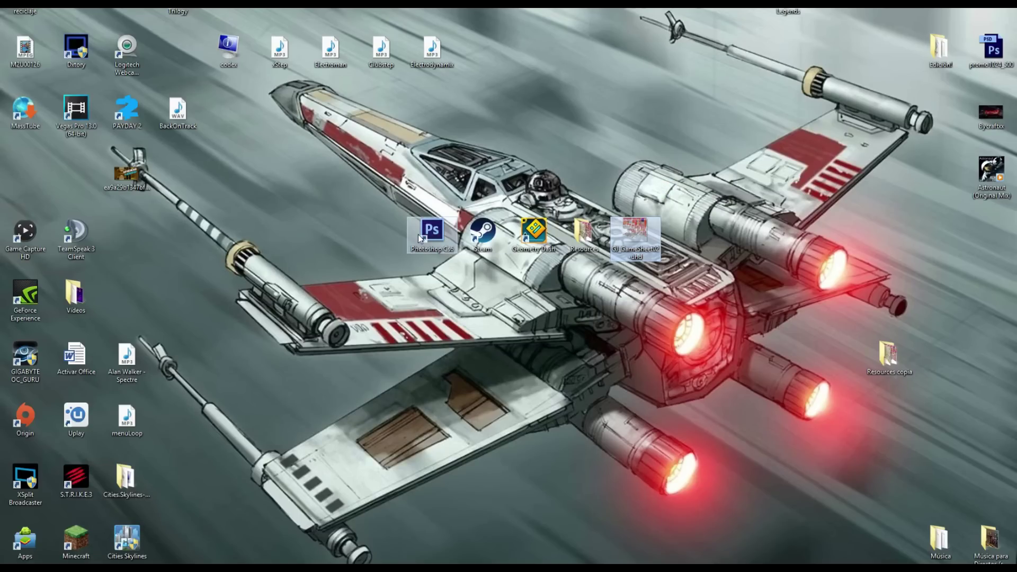
- Launch Photoshop, allowing it to make changes to the computer, and open the GJ_GameSheet02-uhd image from the desktop
{"action": "double_click", "coordinate": [418, 234]}
{"action": "left_click", "coordinate": [400, 250]}
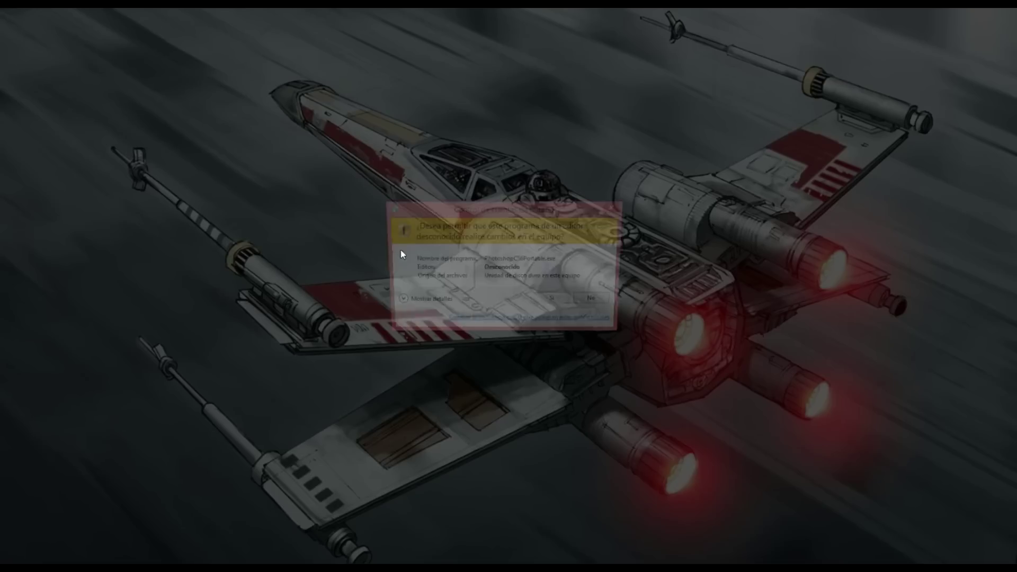
{"action": "left_click", "coordinate": [567, 301]}
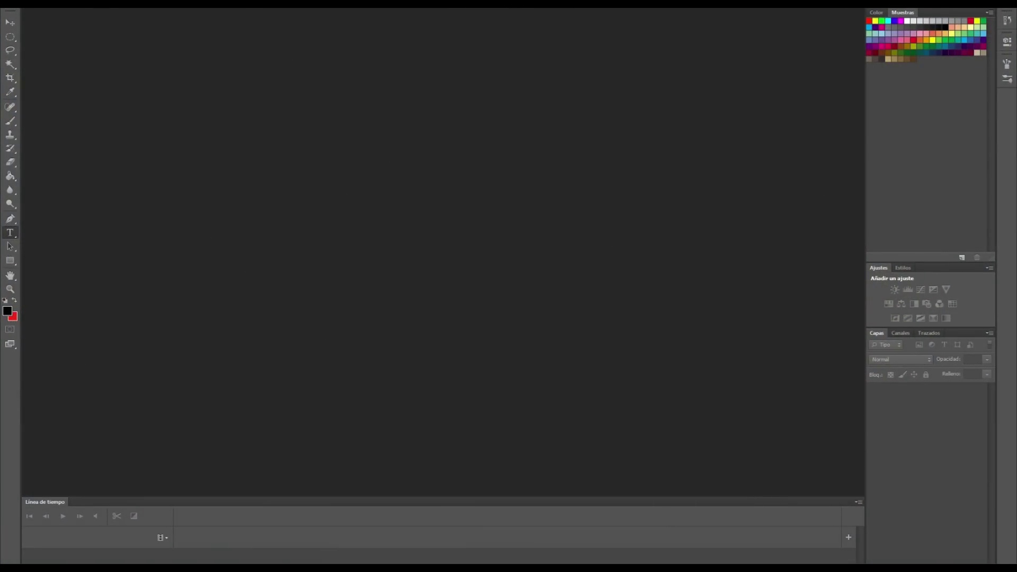
{"action": "left_click", "coordinate": [32, 4]}
{"action": "left_click", "coordinate": [61, 13]}
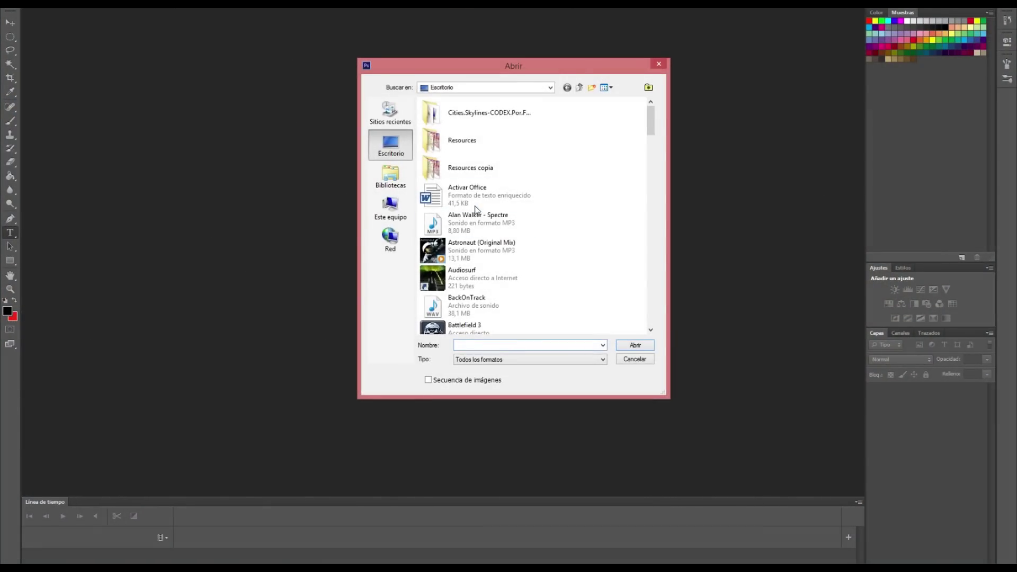
{"action": "left_click_drag", "start_coordinate": [650, 118], "coordinate": [660, 192]}
{"action": "left_click", "coordinate": [492, 248]}
{"action": "left_click", "coordinate": [636, 346]}
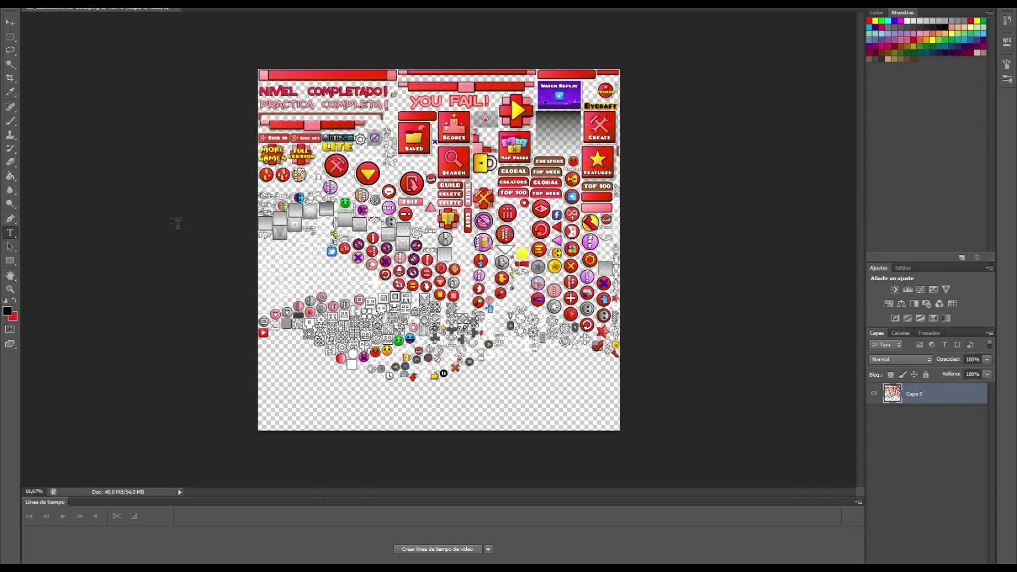
- Examine the text, button and icon sprites throughout the GJ_GameSheet02-uhd sheet at closer range, and look over the available filters
{"action": "left_click", "coordinate": [10, 289]}
{"action": "left_click_drag", "start_coordinate": [451, 164], "coordinate": [496, 149]}
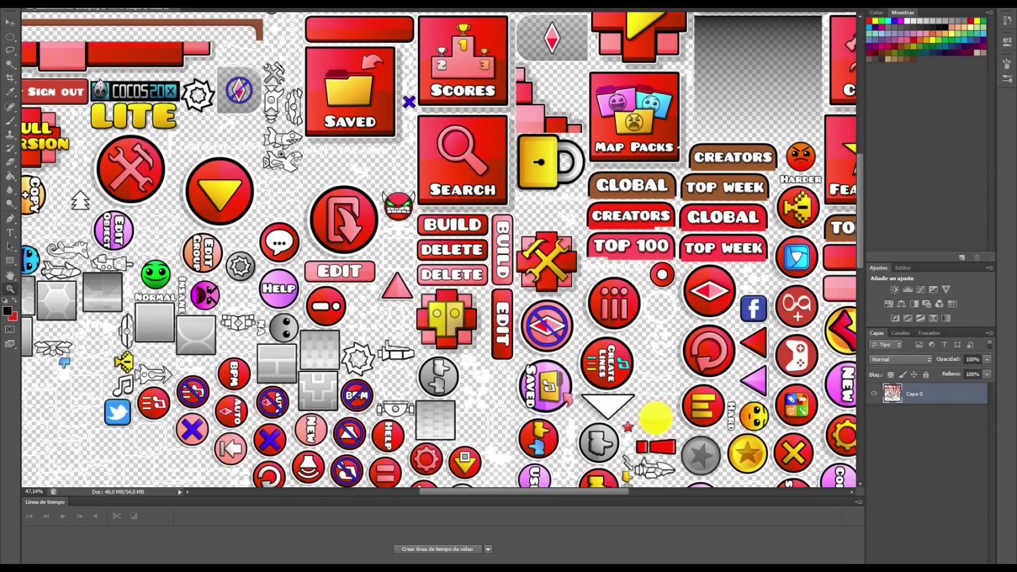
{"action": "left_click", "coordinate": [9, 92]}
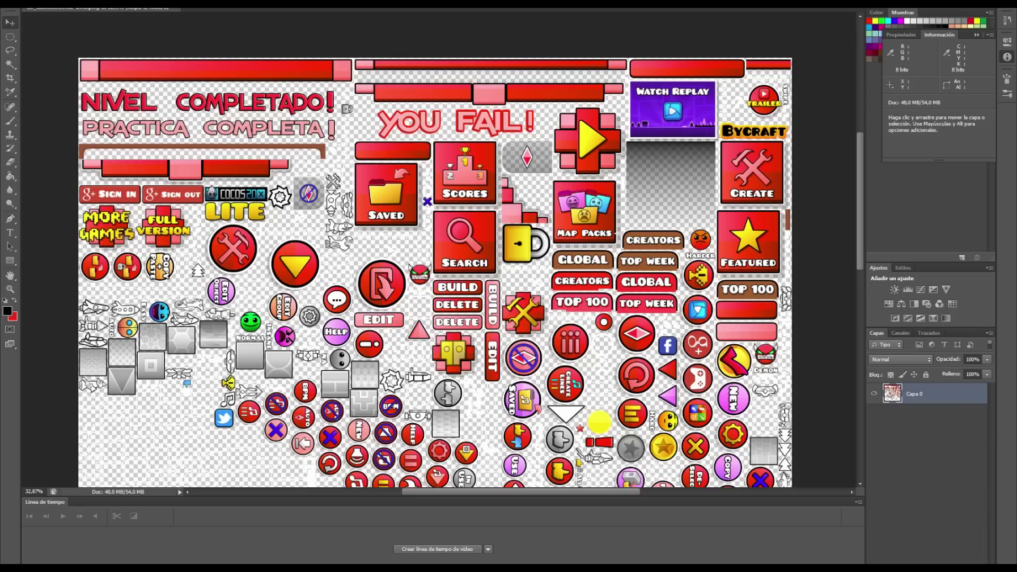
{"action": "key", "text": "alt+t"}
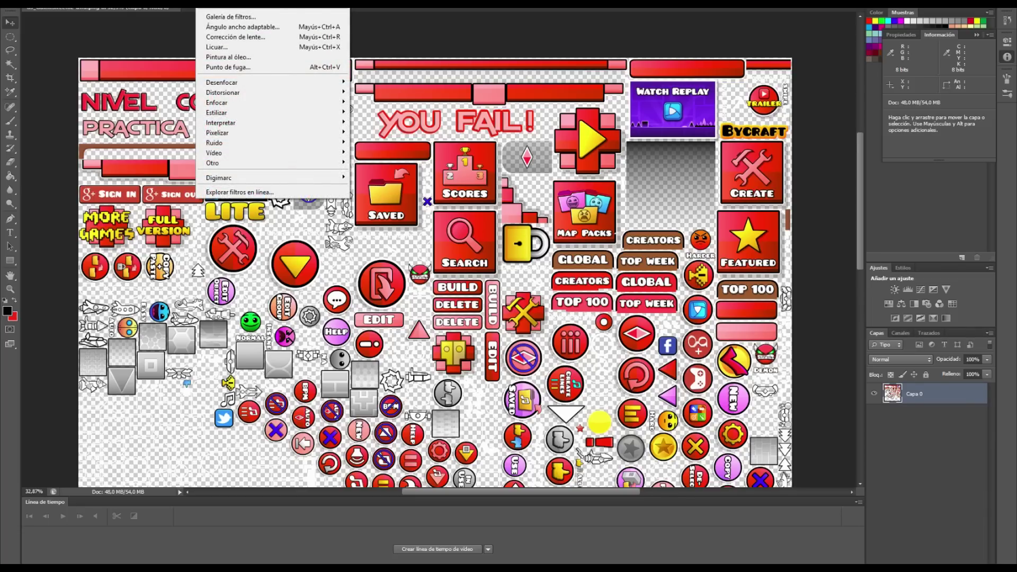
{"action": "key", "text": "Escape"}
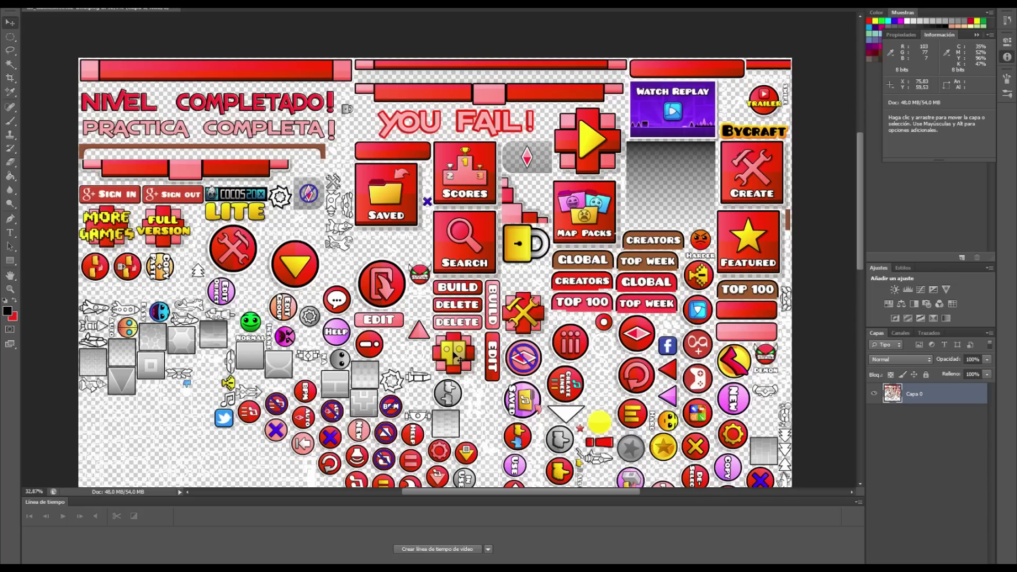
{"action": "scroll", "coordinate": [460, 358], "scroll_direction": "down", "scroll_amount": 8}
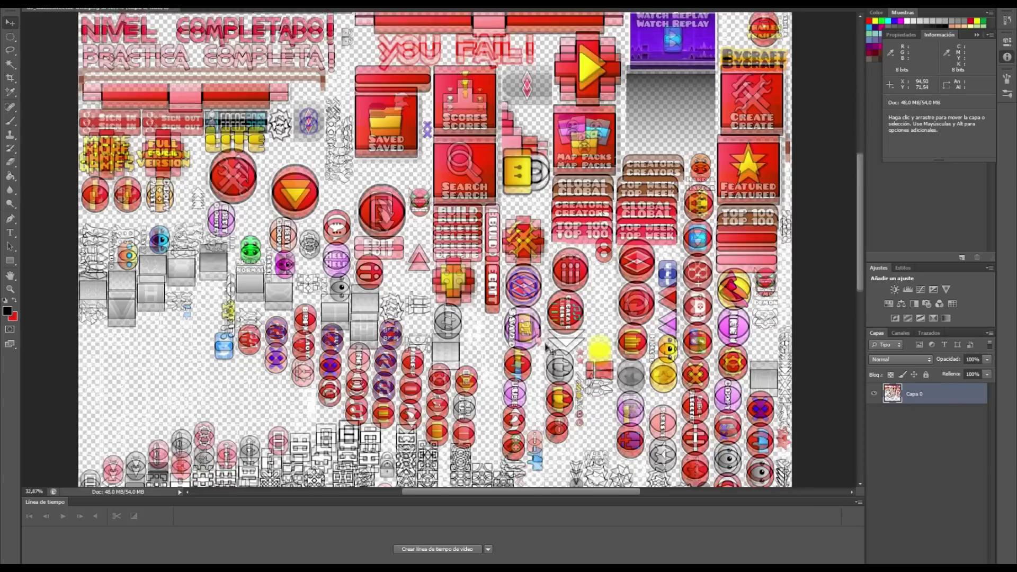
{"action": "scroll", "coordinate": [529, 360], "scroll_direction": "up", "scroll_amount": 2}
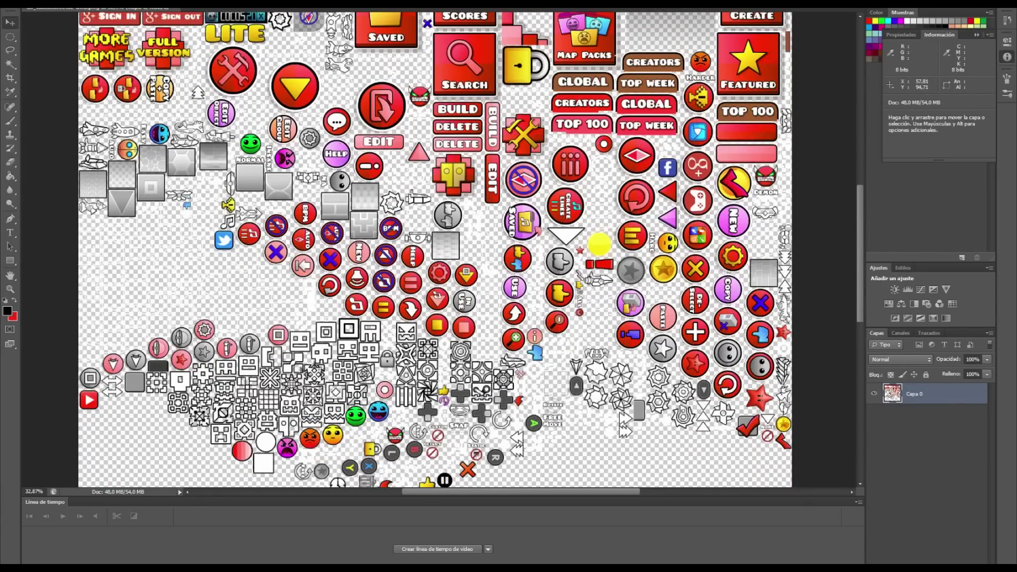
{"action": "scroll", "coordinate": [434, 249], "scroll_direction": "down", "scroll_amount": 1}
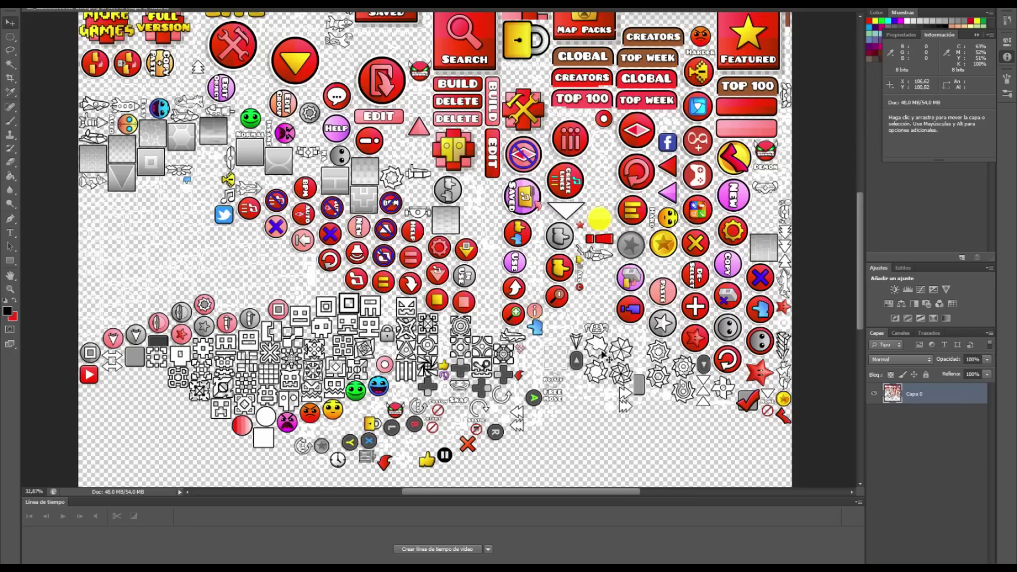
{"action": "scroll", "coordinate": [707, 392], "scroll_direction": "up", "scroll_amount": 3}
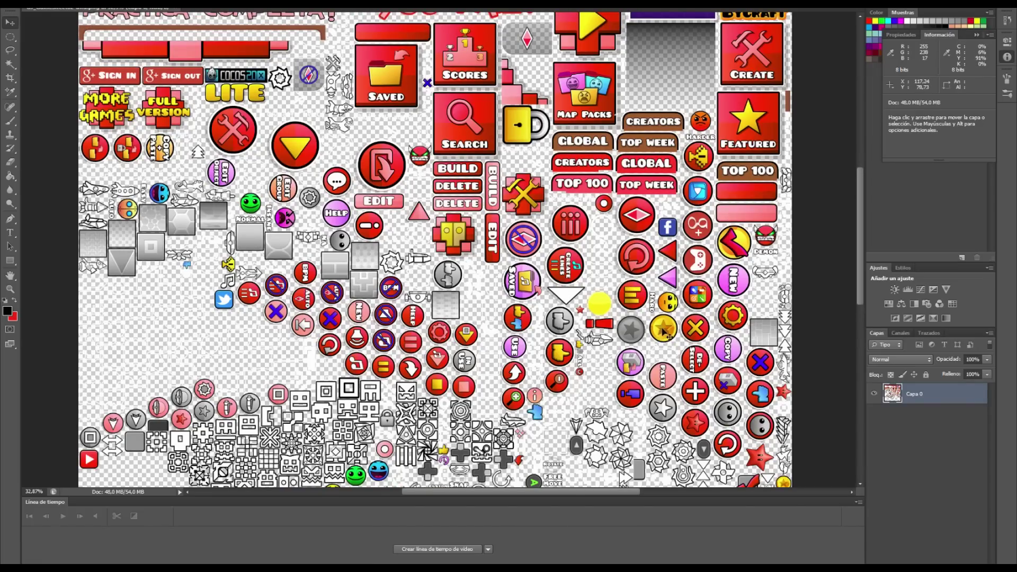
{"action": "scroll", "coordinate": [663, 338], "scroll_direction": "up", "scroll_amount": 4}
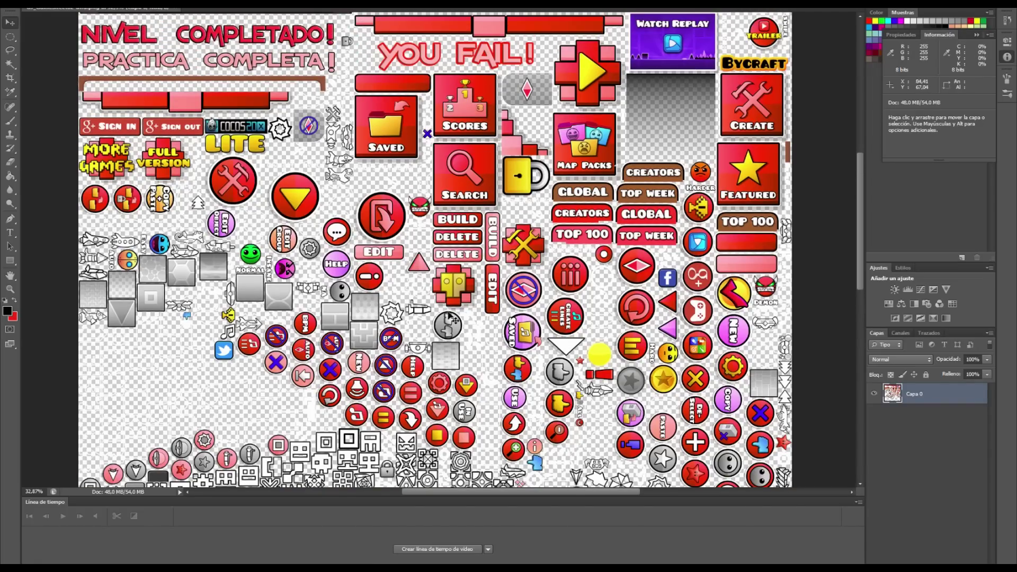
{"action": "scroll", "coordinate": [374, 258], "scroll_direction": "down", "scroll_amount": 6}
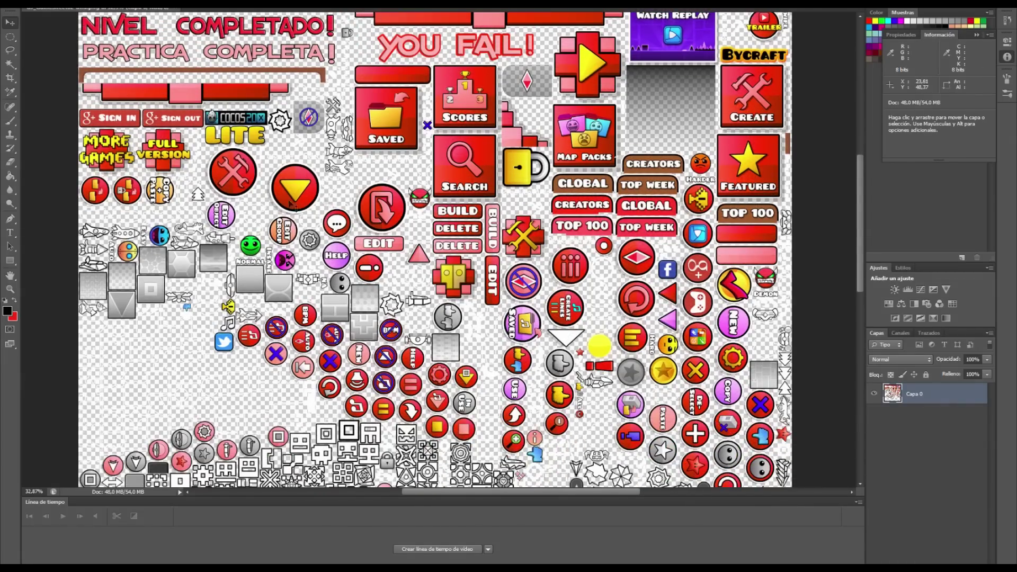
- Save the sheet as a PNG over GJ_GameSheet02-uhd on the desktop, and move that file back into the Resources folder
{"action": "key", "text": "alt+a"}
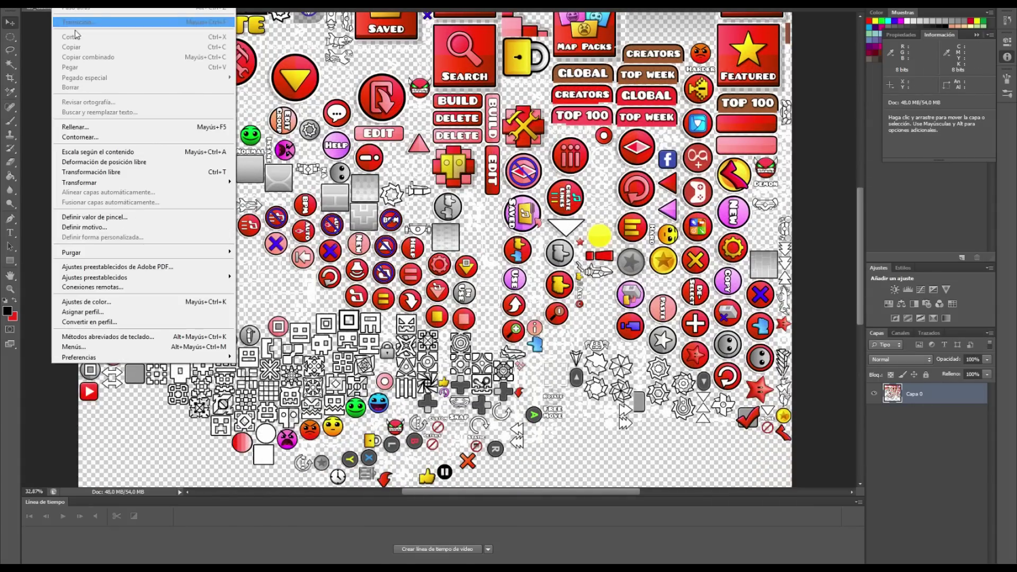
{"action": "left_click", "coordinate": [59, 102]}
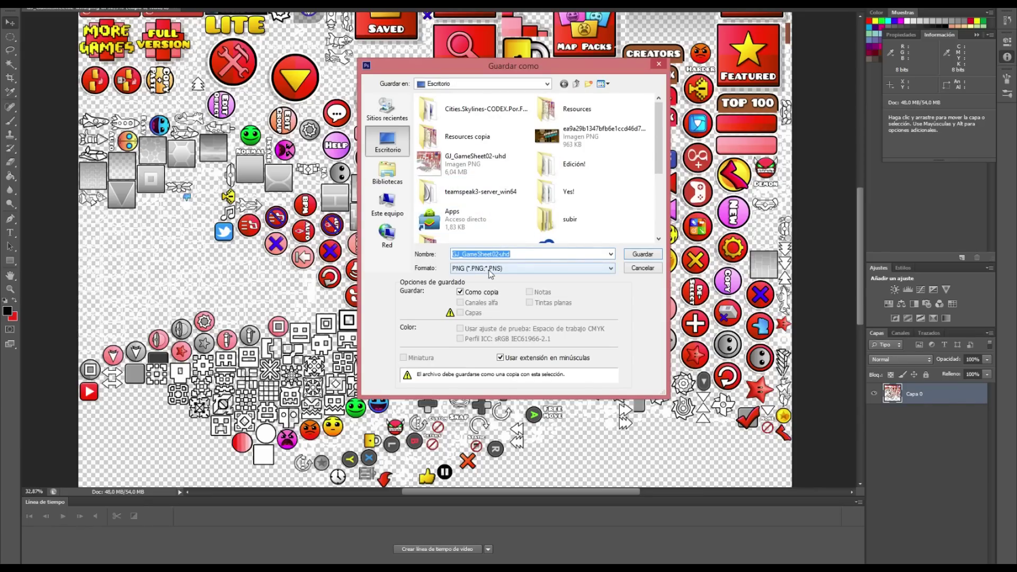
{"action": "left_click", "coordinate": [625, 255]}
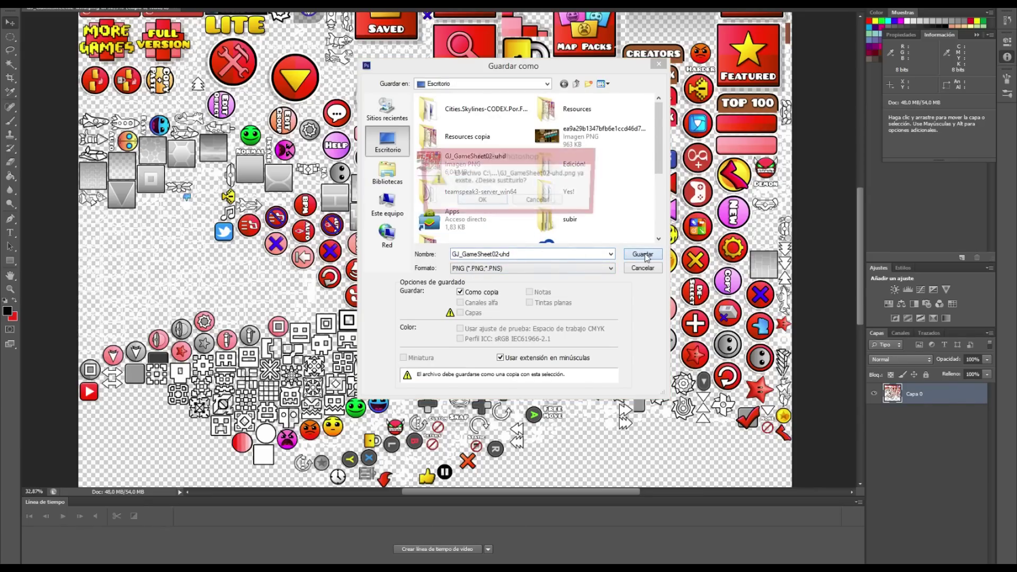
{"action": "left_click", "coordinate": [492, 205]}
{"action": "left_click", "coordinate": [544, 166]}
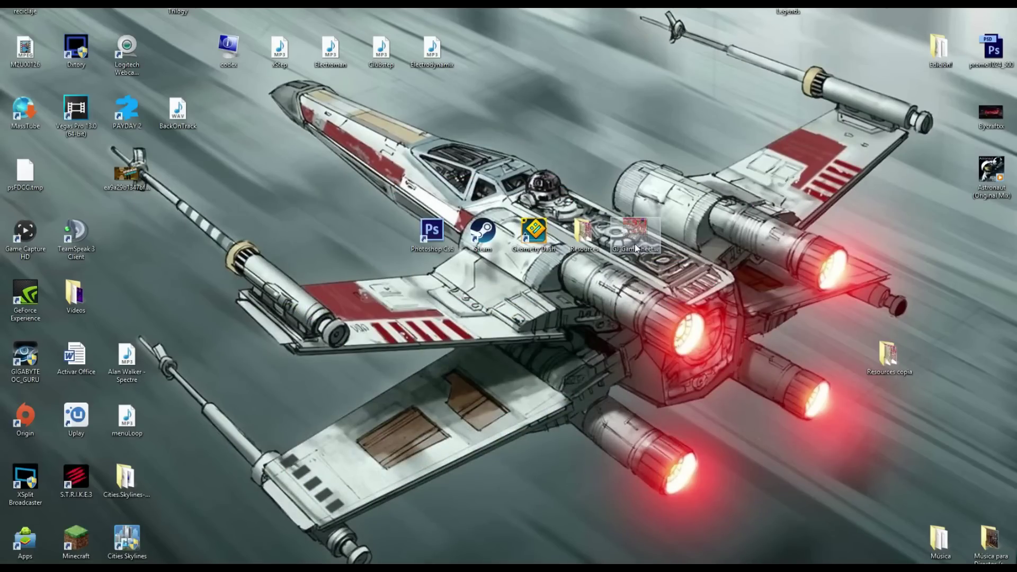
{"action": "left_click_drag", "start_coordinate": [636, 237], "coordinate": [573, 244]}
- Open the Resources folder, find the progress bar images, and preview GJ_progressBar_001
{"action": "double_click", "coordinate": [573, 244]}
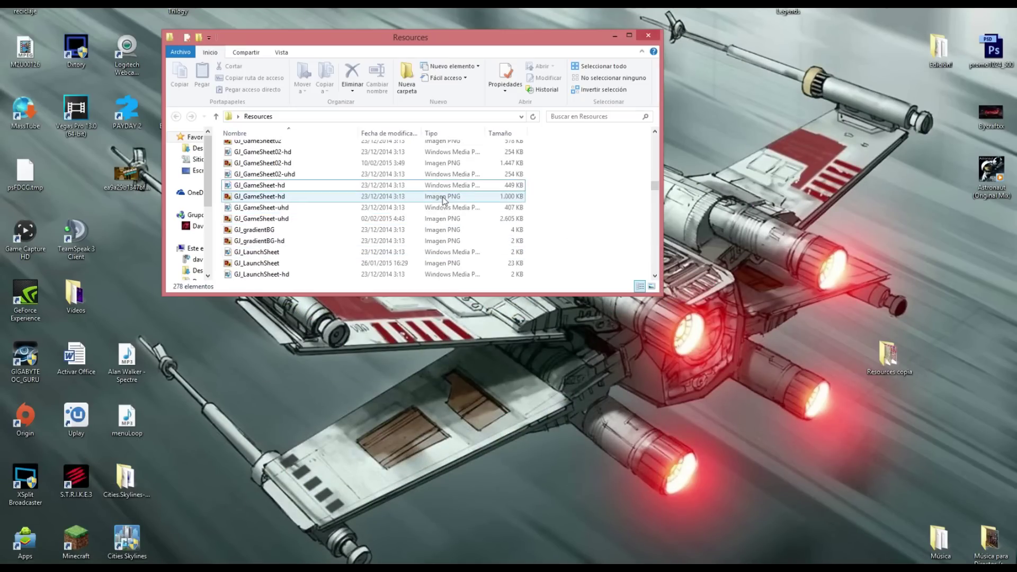
{"action": "scroll", "coordinate": [377, 208], "scroll_direction": "down", "scroll_amount": 2}
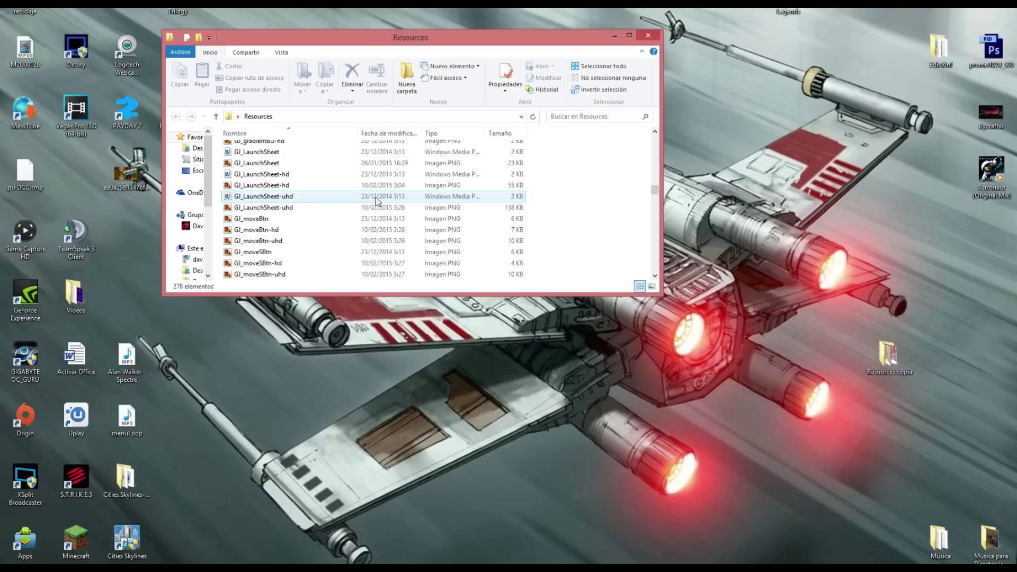
{"action": "scroll", "coordinate": [313, 230], "scroll_direction": "down", "scroll_amount": 3}
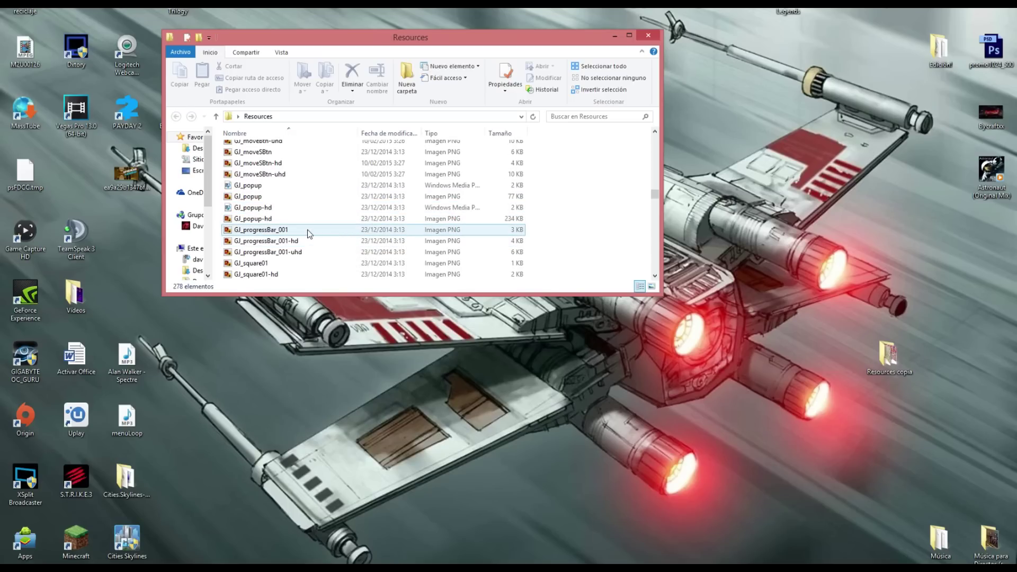
{"action": "double_click", "coordinate": [307, 231]}
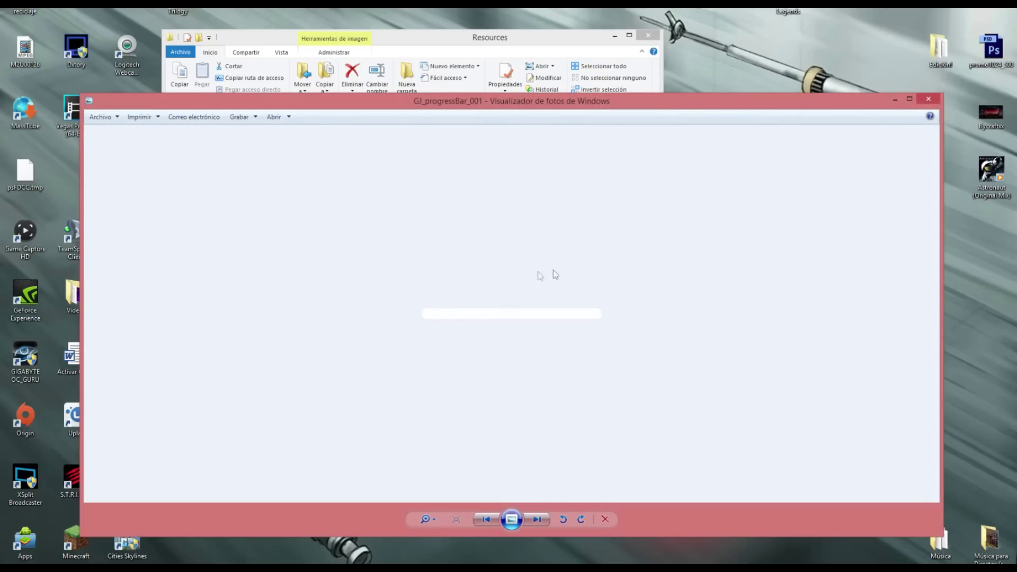
- Close the current preview and view the higher-resolution progress bar image GJ_progressBar_001-uhd
{"action": "left_click", "coordinate": [931, 99]}
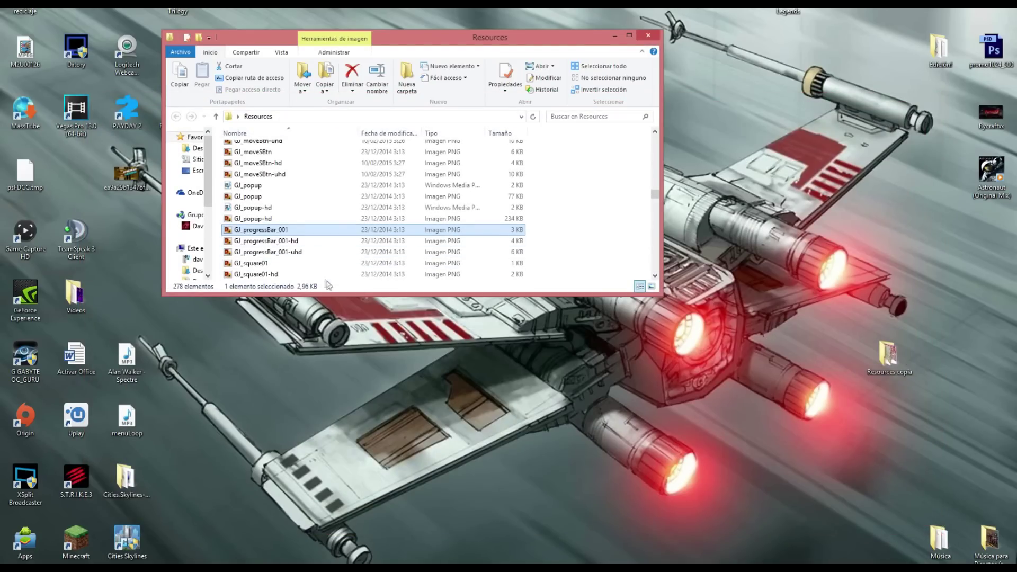
{"action": "left_click", "coordinate": [313, 253]}
{"action": "double_click", "coordinate": [313, 252]}
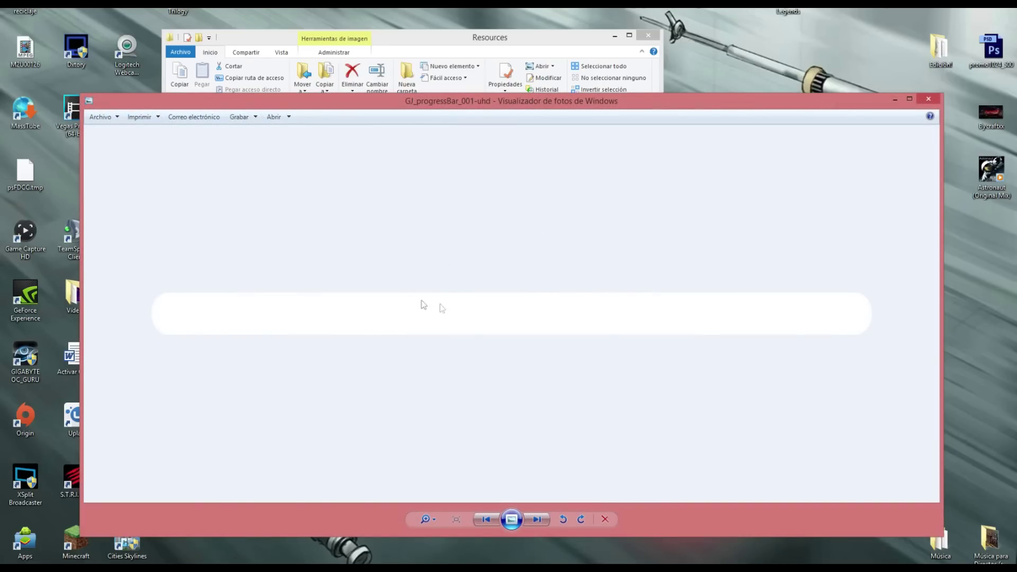
{"action": "left_click", "coordinate": [929, 99]}
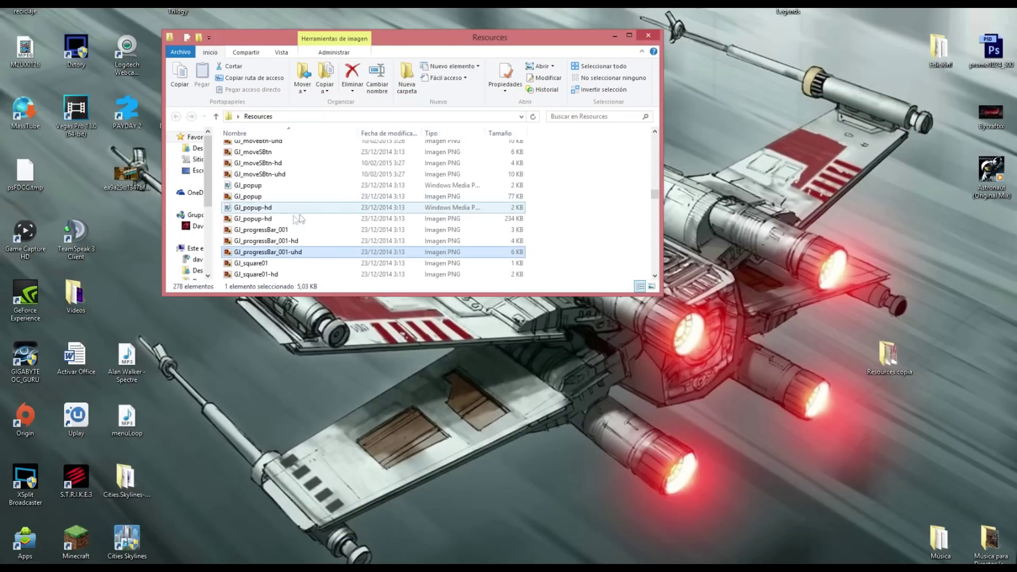
- Preview the GJ_popup image and the gk-icon-uhd image from the Resources folder
{"action": "double_click", "coordinate": [266, 199]}
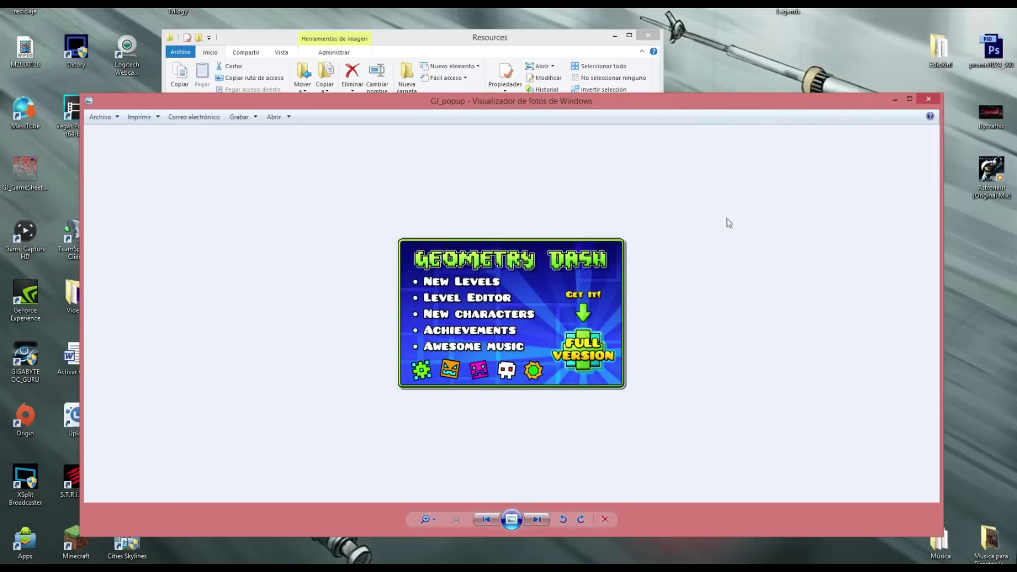
{"action": "left_click", "coordinate": [929, 99]}
{"action": "scroll", "coordinate": [286, 233], "scroll_direction": "down", "scroll_amount": 4}
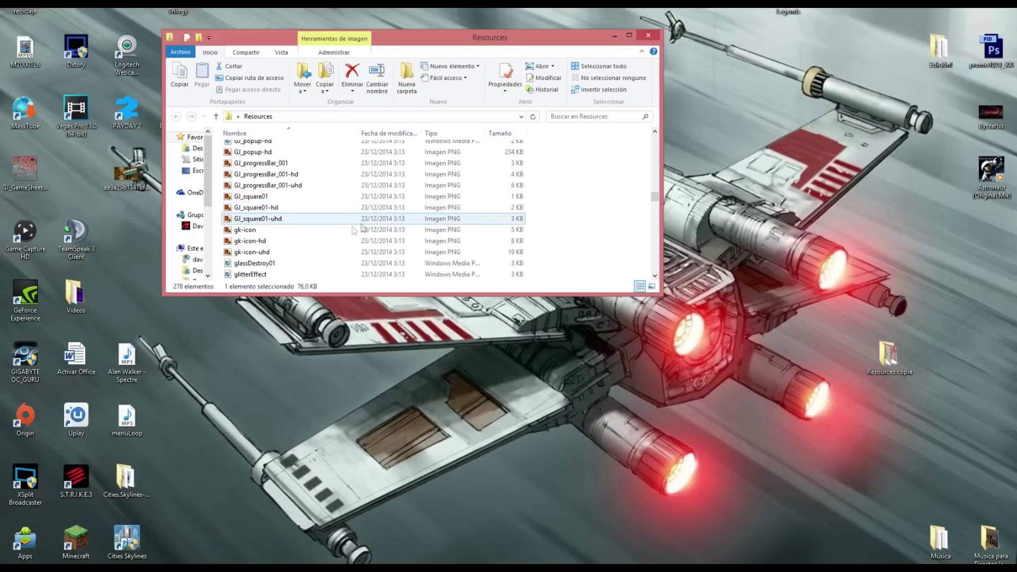
{"action": "double_click", "coordinate": [280, 217]}
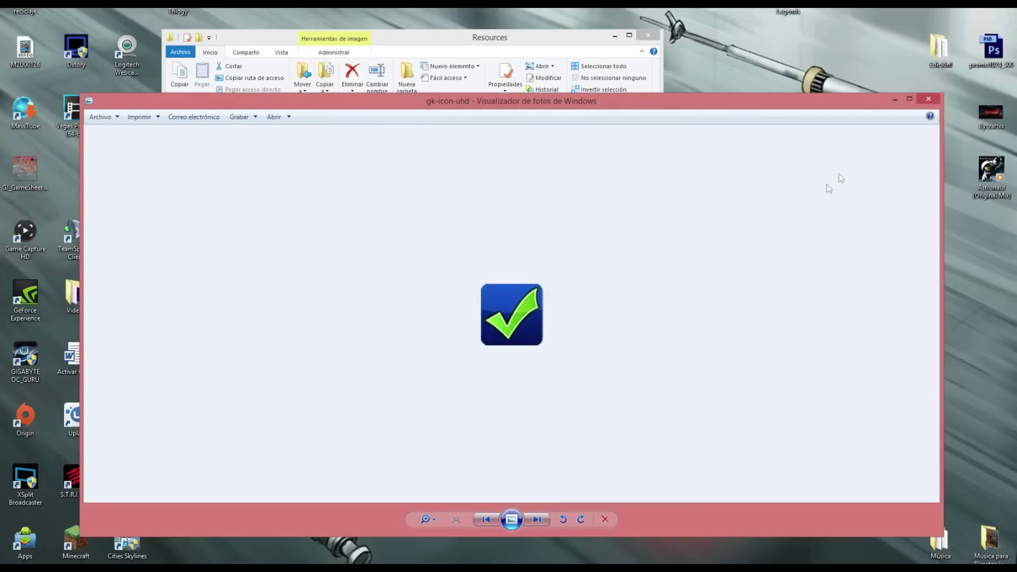
{"action": "left_click", "coordinate": [928, 100]}
- Preview the goldFont-hd, gravityLine_001 and goldFont-uhd images one after another, closing each preview
{"action": "scroll", "coordinate": [276, 201], "scroll_direction": "down", "scroll_amount": 3}
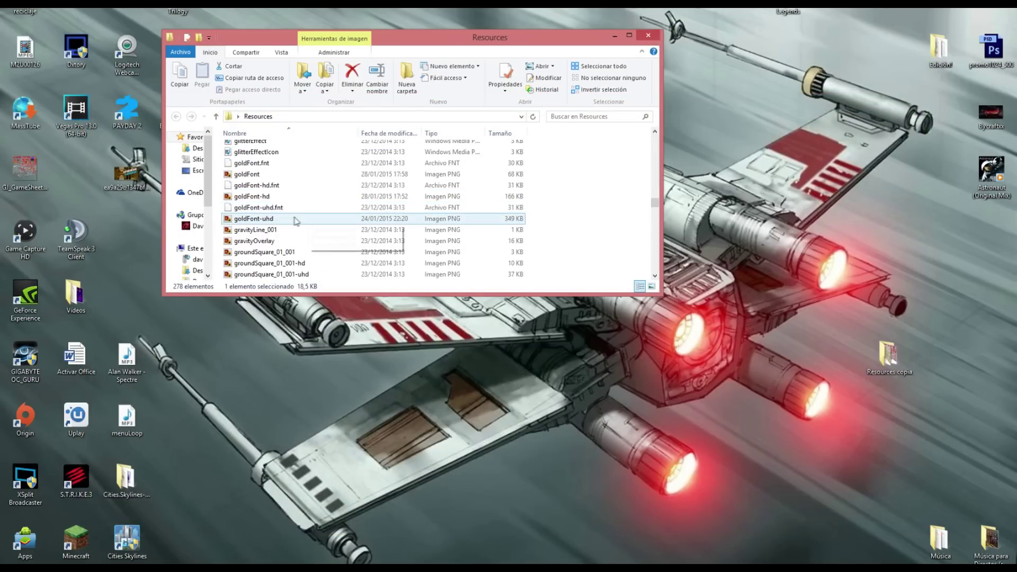
{"action": "double_click", "coordinate": [252, 197]}
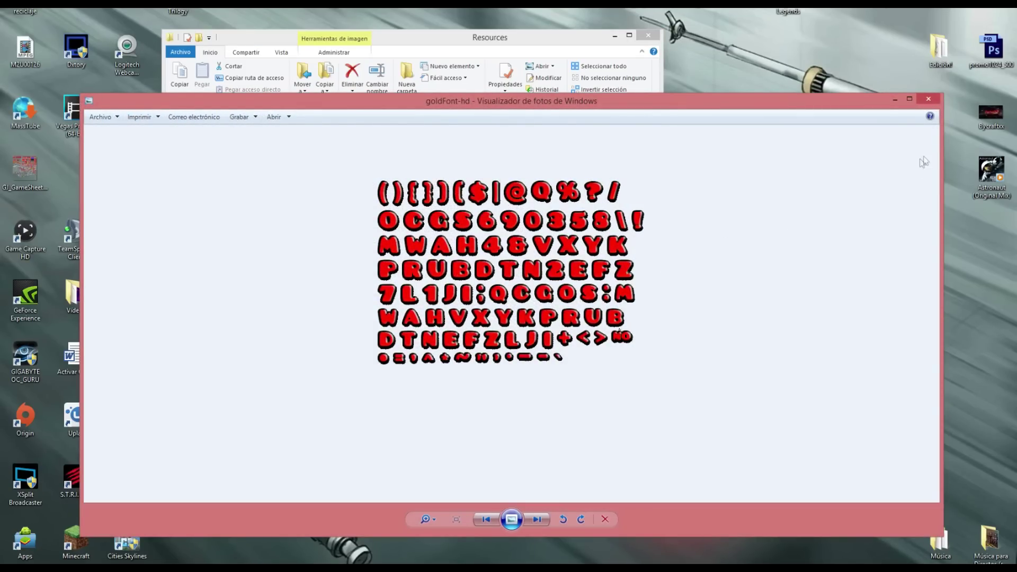
{"action": "left_click", "coordinate": [929, 99]}
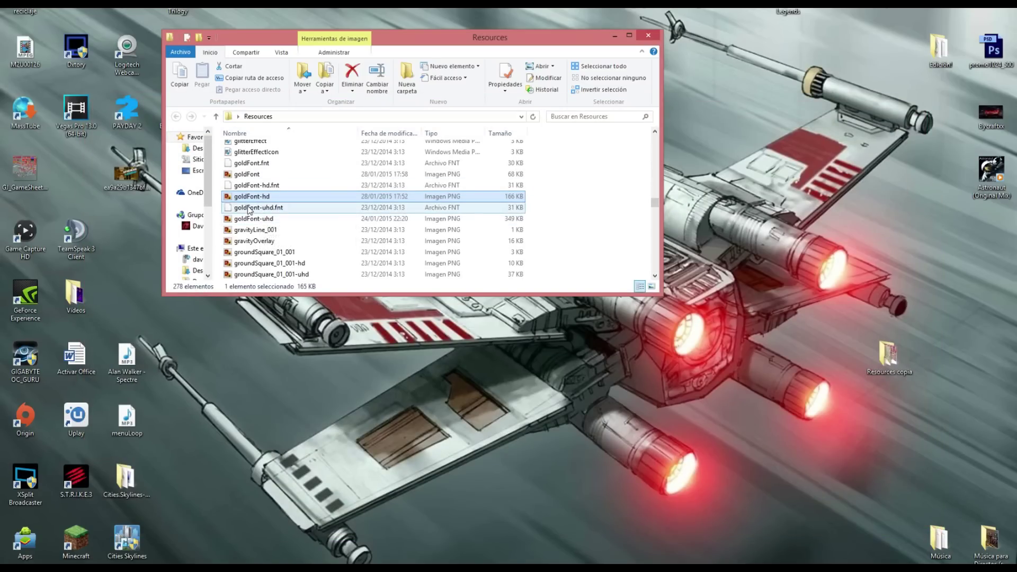
{"action": "double_click", "coordinate": [313, 231]}
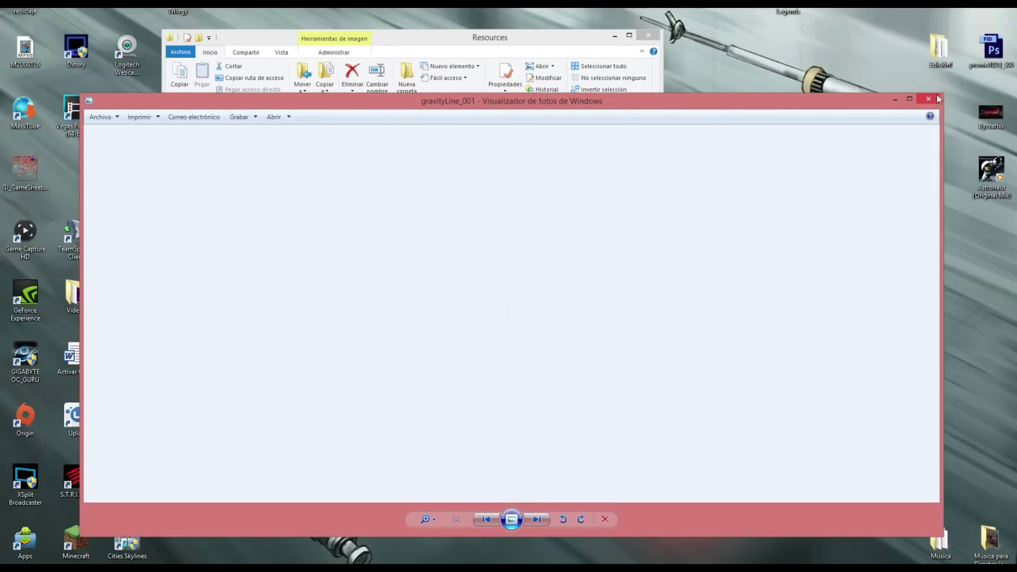
{"action": "left_click", "coordinate": [936, 99]}
{"action": "double_click", "coordinate": [311, 218]}
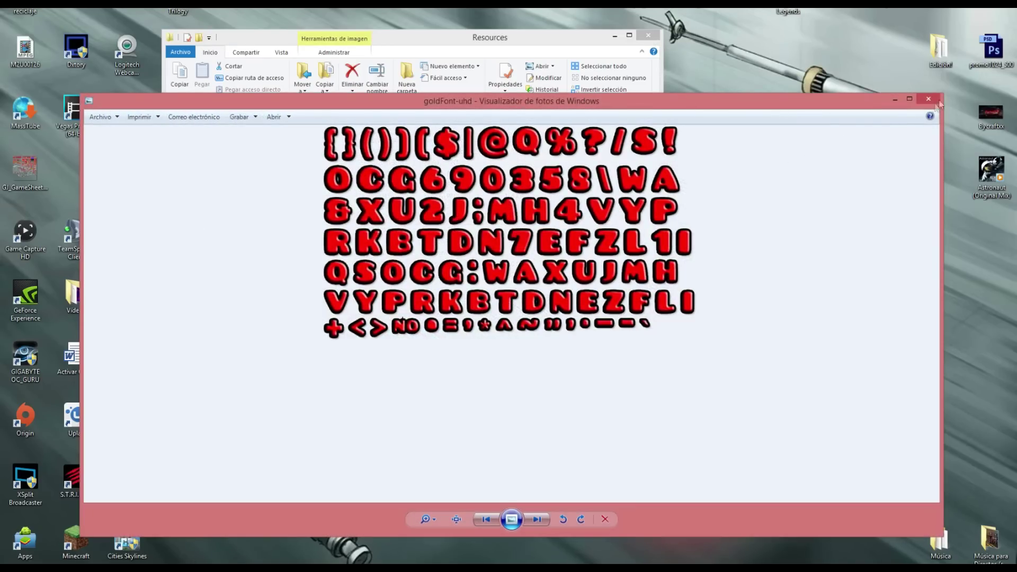
{"action": "left_click", "coordinate": [928, 100]}
- Find the loading circle images beyond the groundSquare files and preview loadingCircle-uhd
{"action": "scroll", "coordinate": [324, 251], "scroll_direction": "down", "scroll_amount": 5}
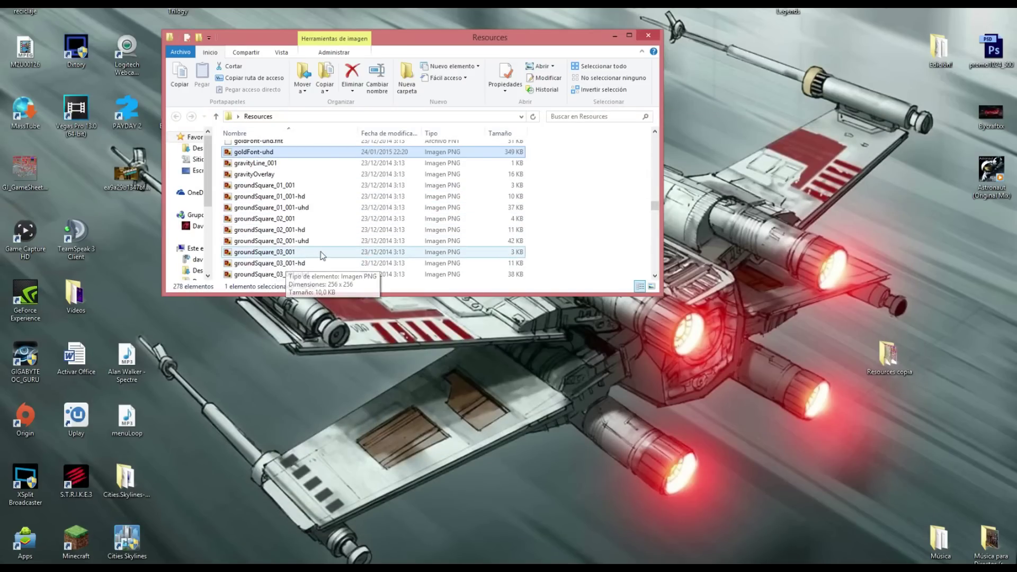
{"action": "scroll", "coordinate": [324, 251], "scroll_direction": "down", "scroll_amount": 3}
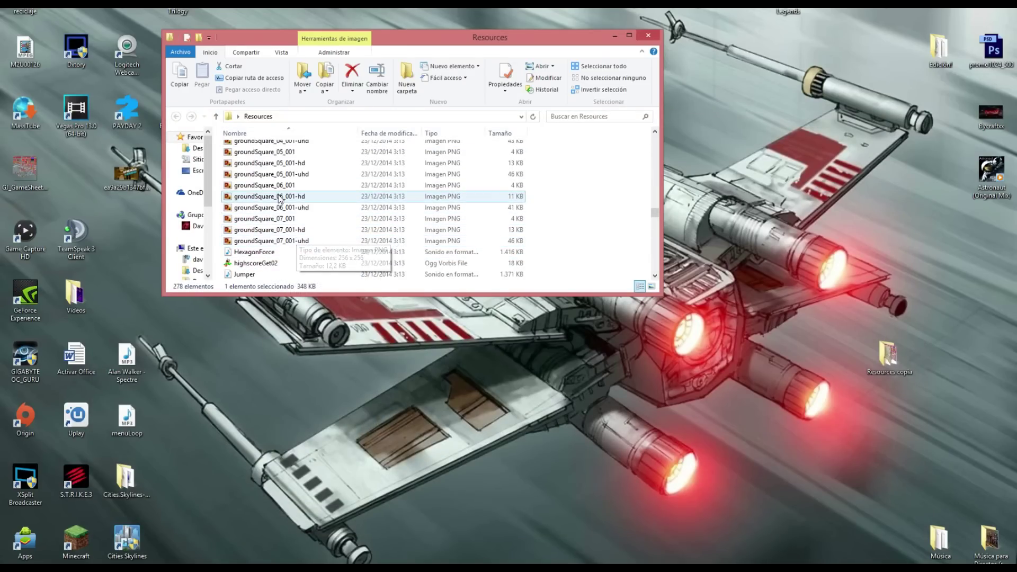
{"action": "scroll", "coordinate": [283, 222], "scroll_direction": "down", "scroll_amount": 2}
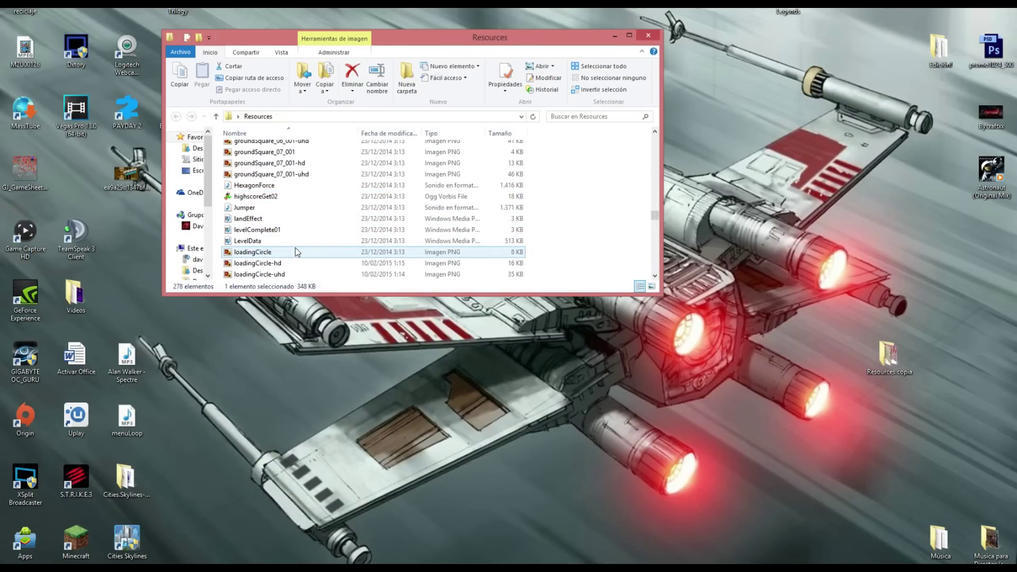
{"action": "double_click", "coordinate": [281, 274]}
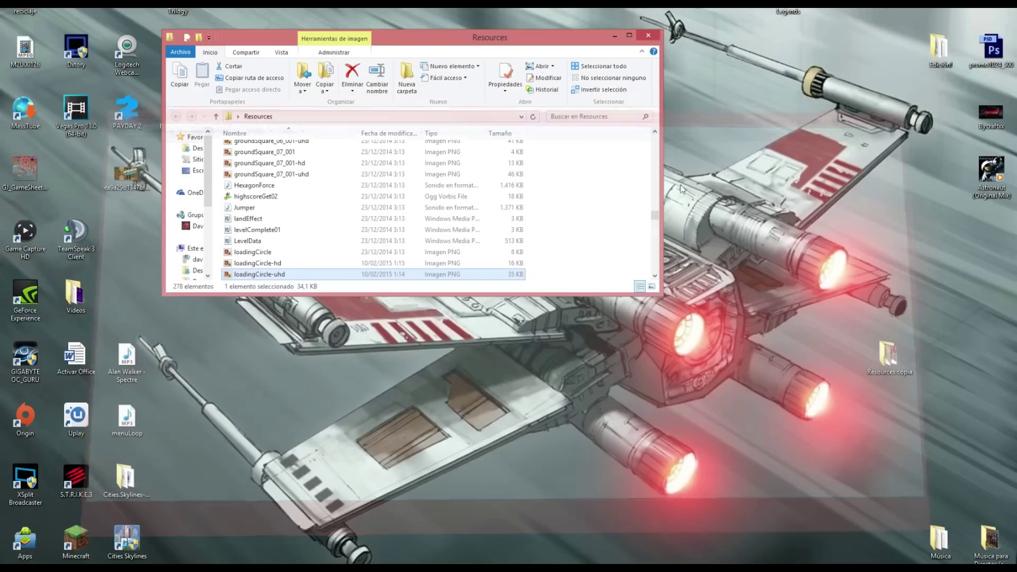
{"action": "left_click", "coordinate": [928, 99]}
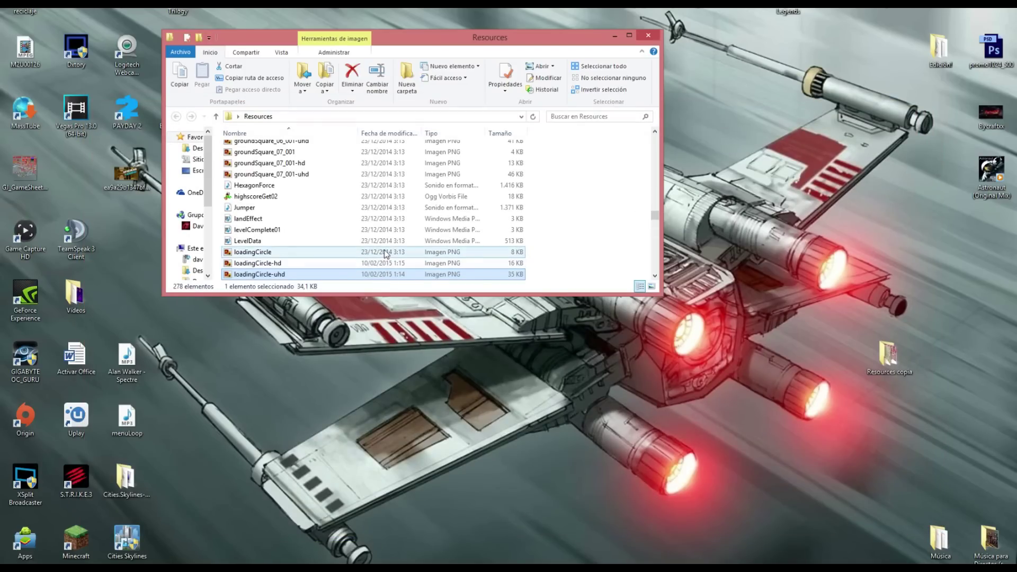
- Find the rainbow image further along in the Resources folder and preview it
{"action": "scroll", "coordinate": [384, 264], "scroll_direction": "down", "scroll_amount": 3}
{"action": "scroll", "coordinate": [384, 235], "scroll_direction": "down", "scroll_amount": 4}
{"action": "scroll", "coordinate": [305, 235], "scroll_direction": "down", "scroll_amount": 2}
{"action": "double_click", "coordinate": [267, 186]}
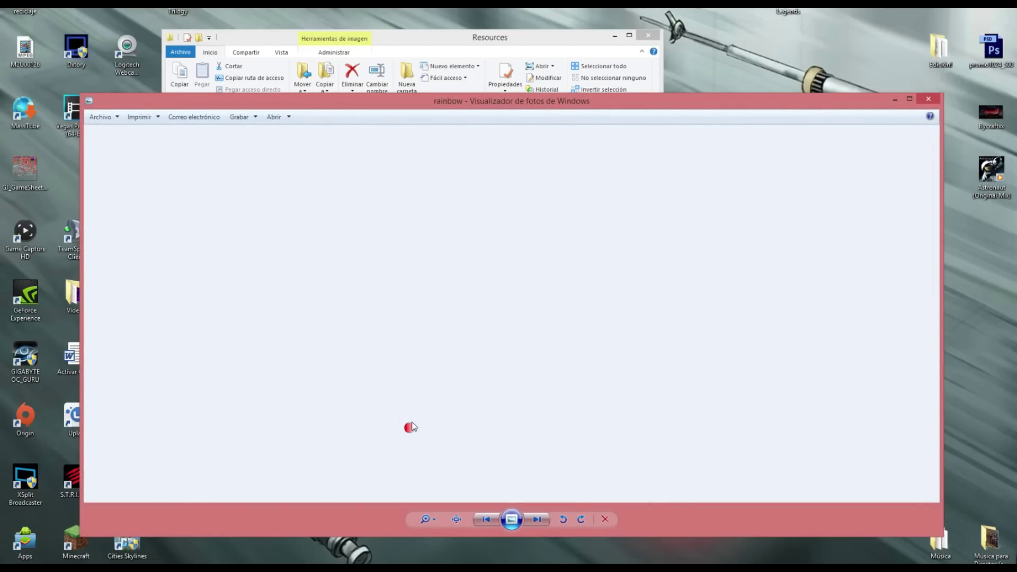
{"action": "left_click", "coordinate": [933, 100]}
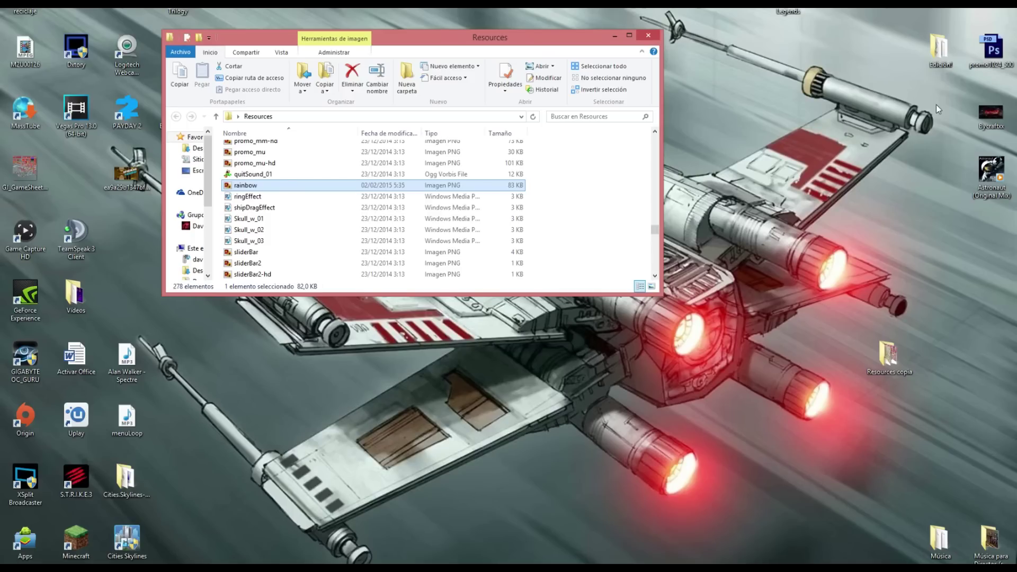
- Preview the smallDot-uhd and sliderthumb-uhd images, closing each preview
{"action": "scroll", "coordinate": [376, 217], "scroll_direction": "down", "scroll_amount": 7}
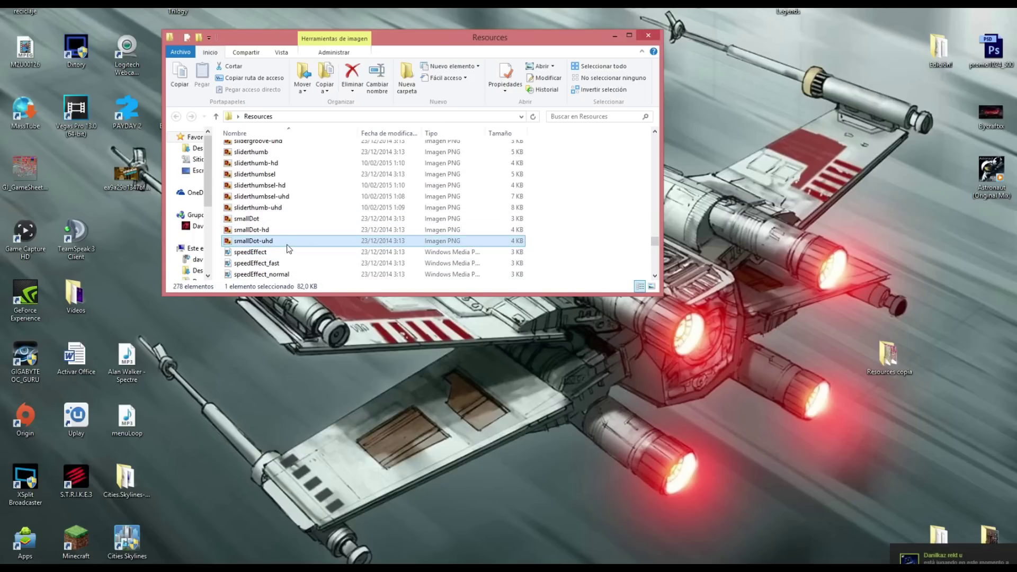
{"action": "key", "text": "Return"}
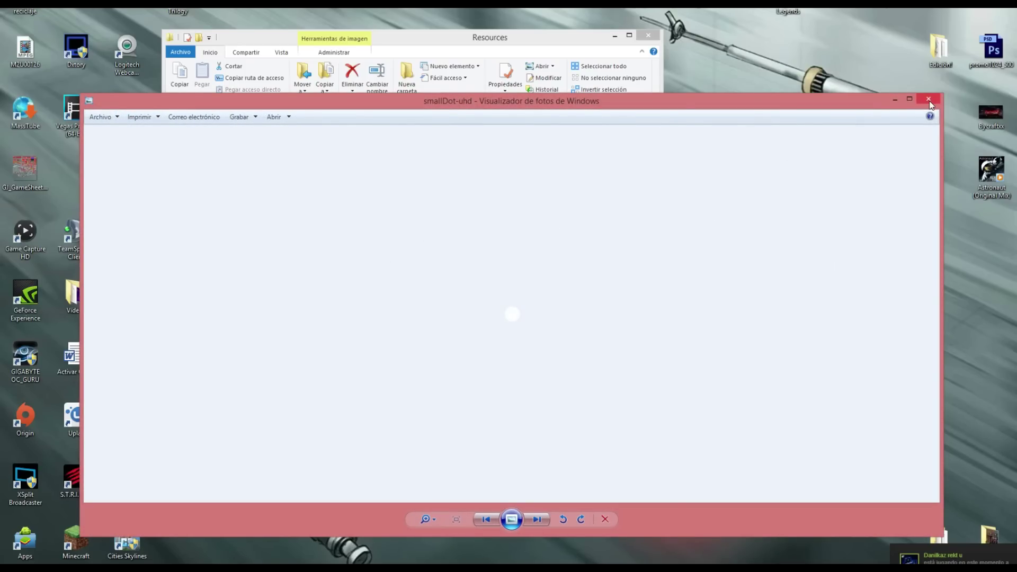
{"action": "left_click", "coordinate": [929, 102]}
{"action": "double_click", "coordinate": [399, 207]}
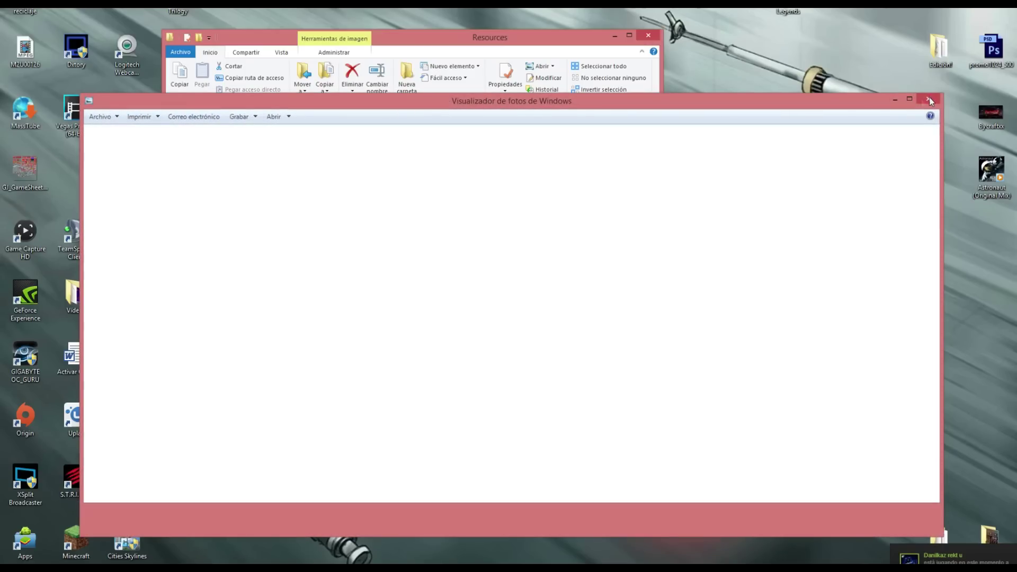
{"action": "left_click", "coordinate": [922, 101]}
- Find and preview the streak_02_001 image, then move it from the Resources folder to the desktop and close the folder
{"action": "scroll", "coordinate": [381, 202], "scroll_direction": "down", "scroll_amount": 5}
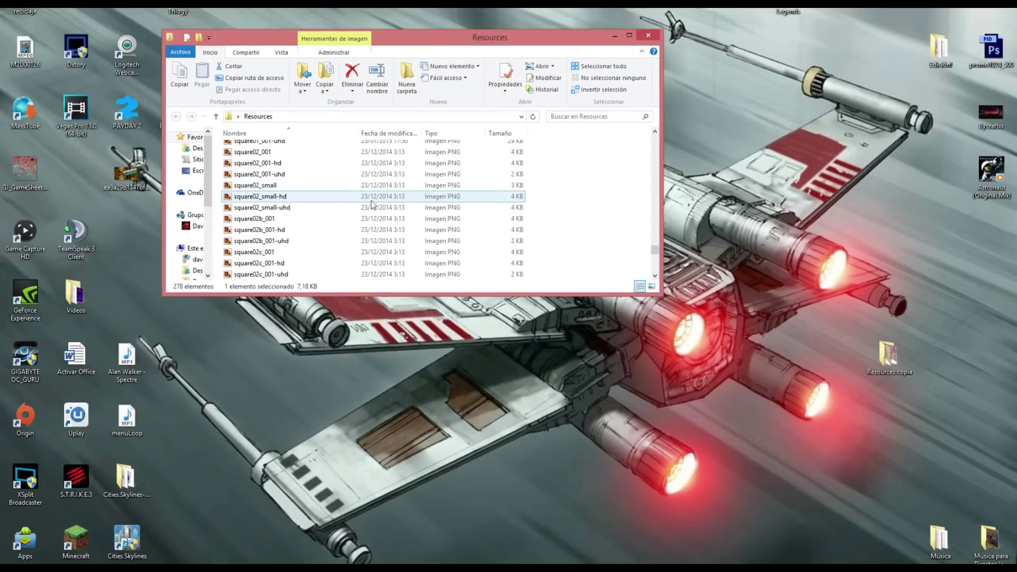
{"action": "scroll", "coordinate": [325, 249], "scroll_direction": "down", "scroll_amount": 7}
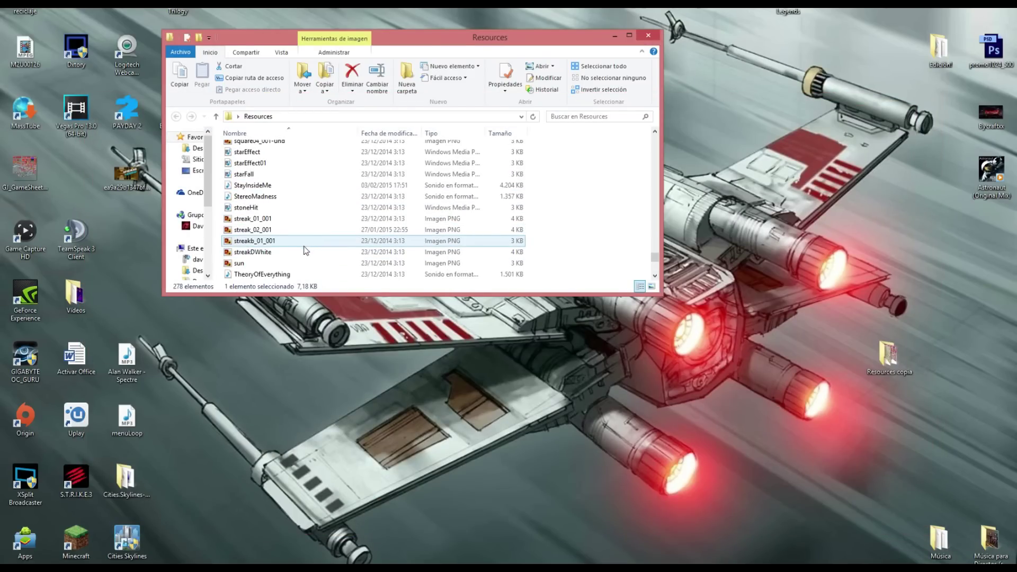
{"action": "left_click", "coordinate": [297, 230]}
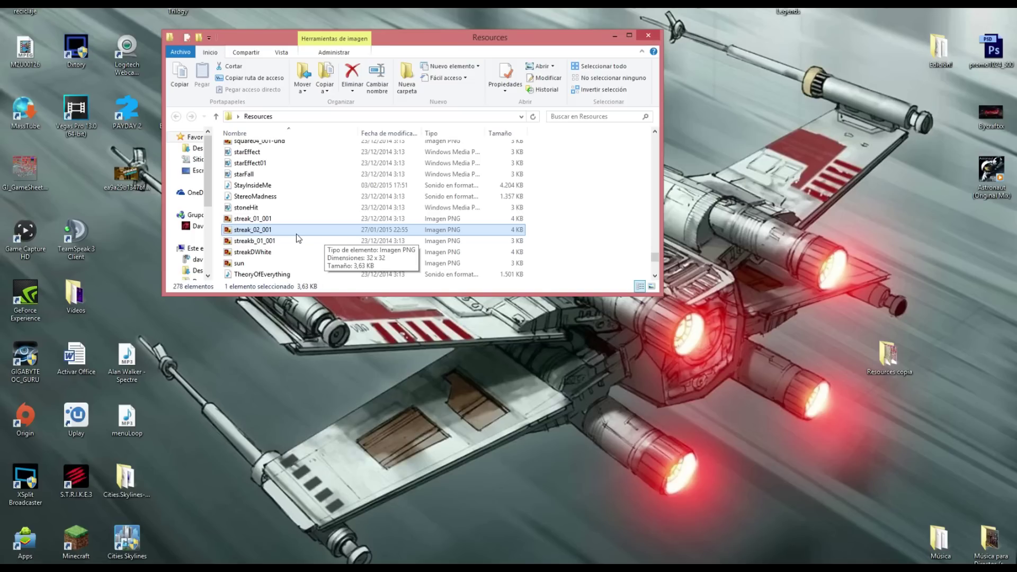
{"action": "double_click", "coordinate": [296, 232]}
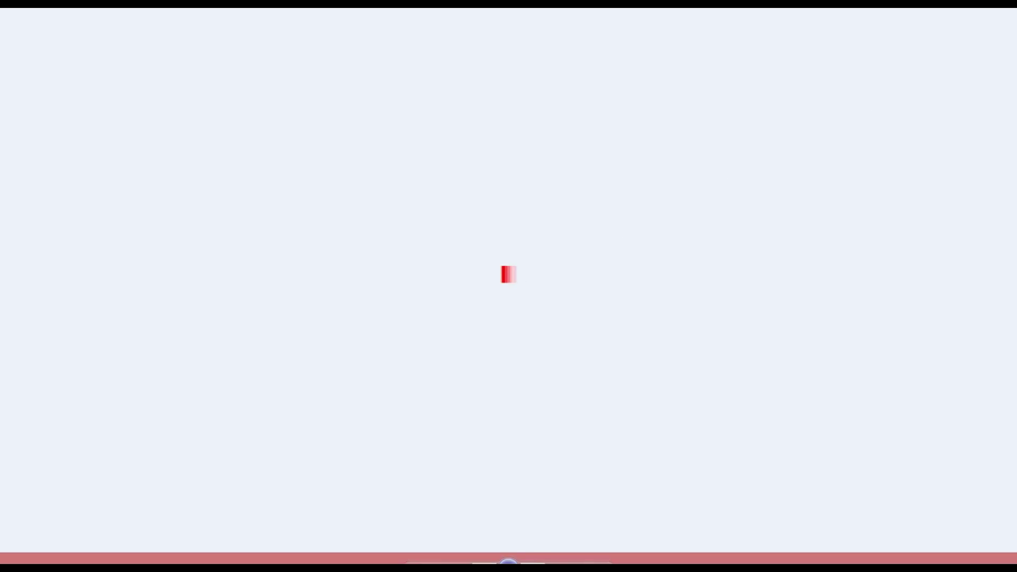
{"action": "key", "text": "alt+F4"}
{"action": "left_click_drag", "start_coordinate": [254, 229], "coordinate": [691, 231]}
{"action": "left_click", "coordinate": [647, 35]}
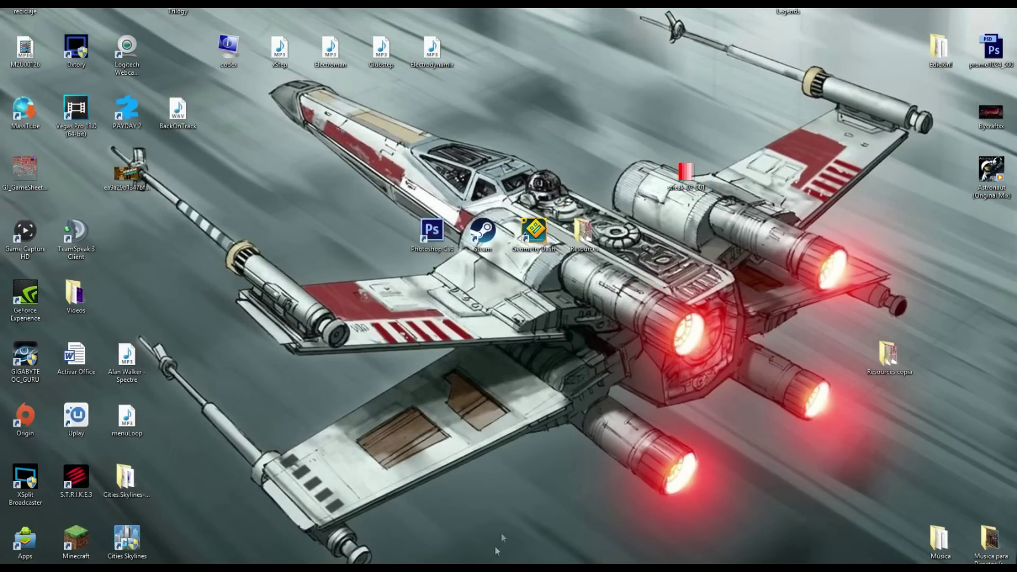
- Switch to Photoshop, close the GJ_GameSheet02-uhd sheet, and open the streak_02_001 image from the desktop
{"action": "key", "text": "alt+Tab"}
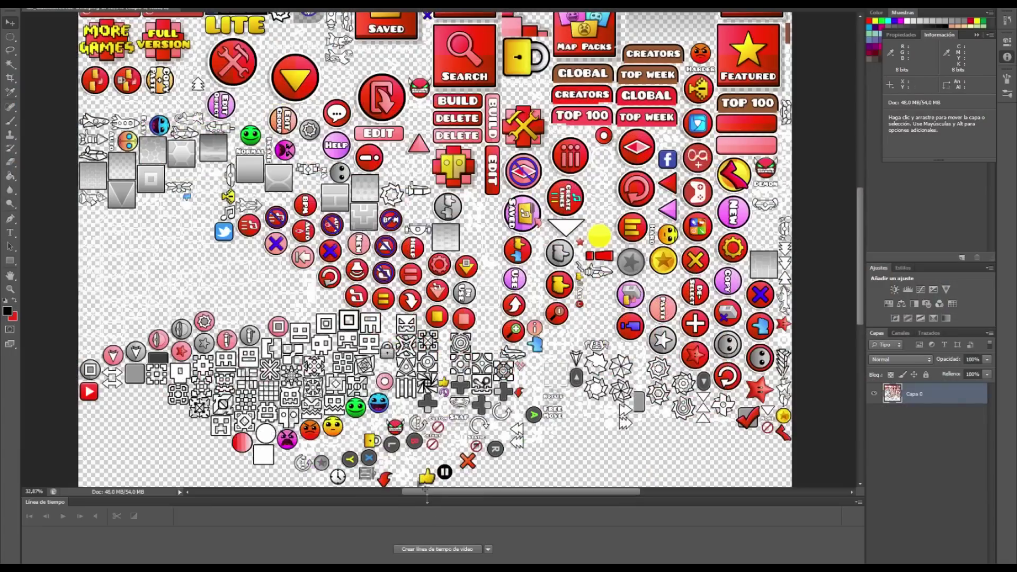
{"action": "left_click", "coordinate": [180, 11]}
{"action": "left_click", "coordinate": [11, 4]}
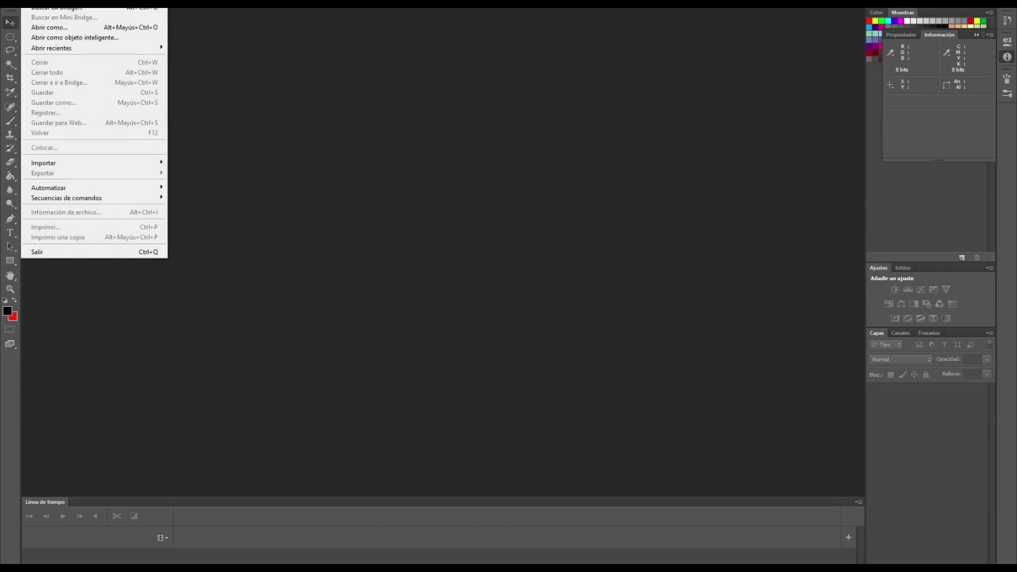
{"action": "left_click", "coordinate": [32, 25]}
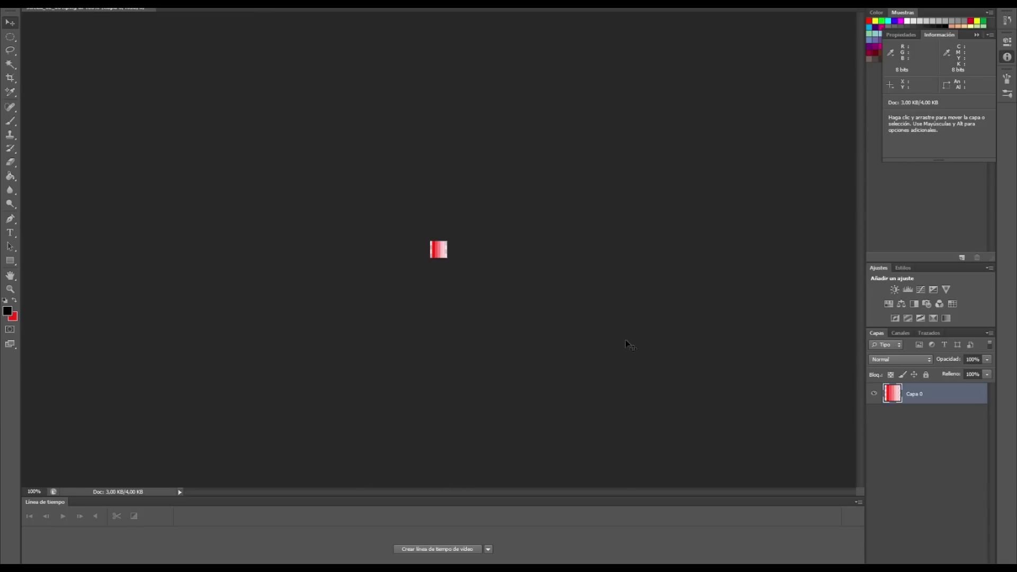
- Magnify the streak image and set the foreground colour to bright cyan 0addf6 for the Paint Bucket
{"action": "left_click", "coordinate": [10, 289]}
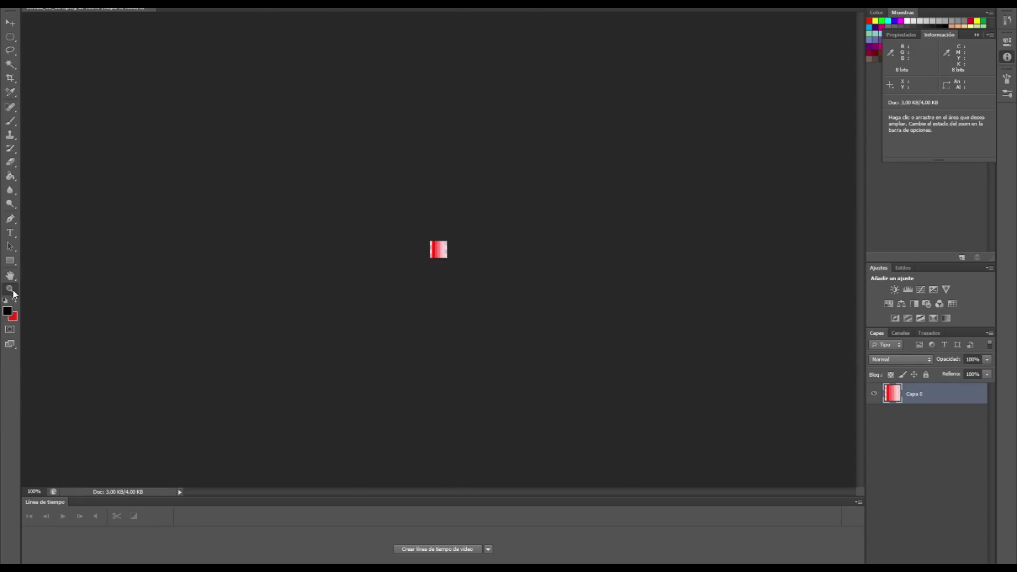
{"action": "left_click_drag", "start_coordinate": [427, 243], "coordinate": [538, 227]}
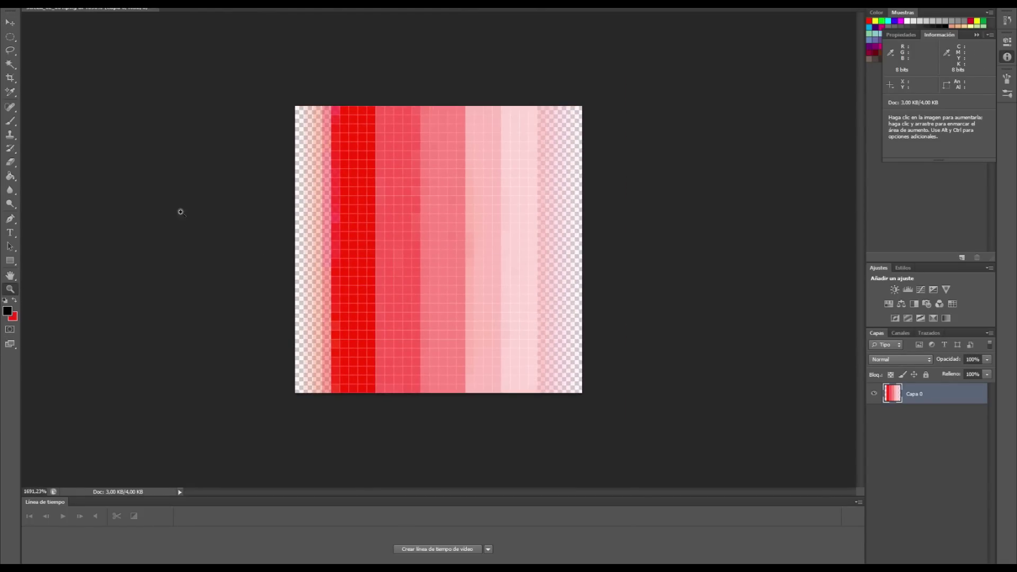
{"action": "left_click", "coordinate": [7, 311]}
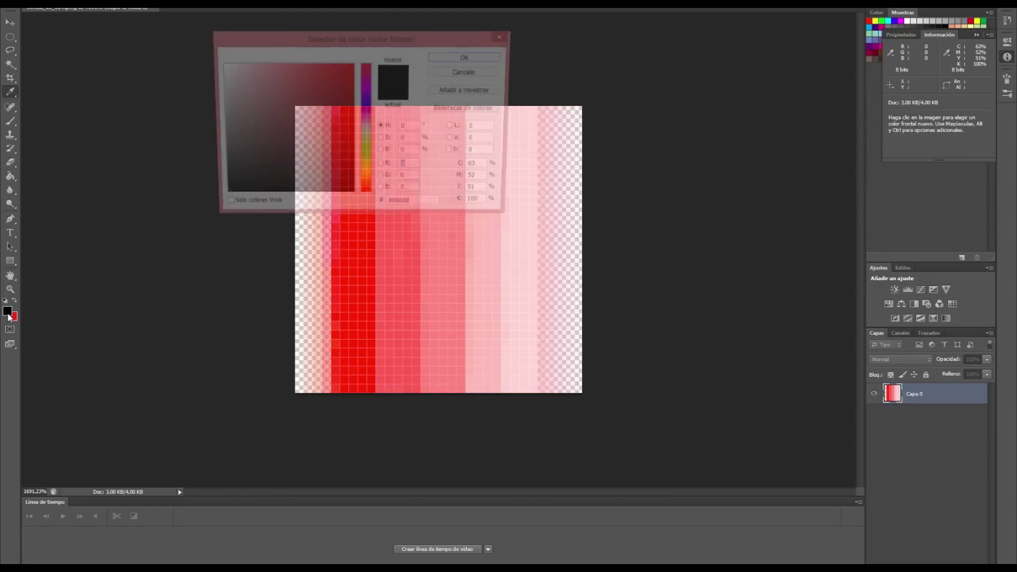
{"action": "left_click", "coordinate": [469, 58]}
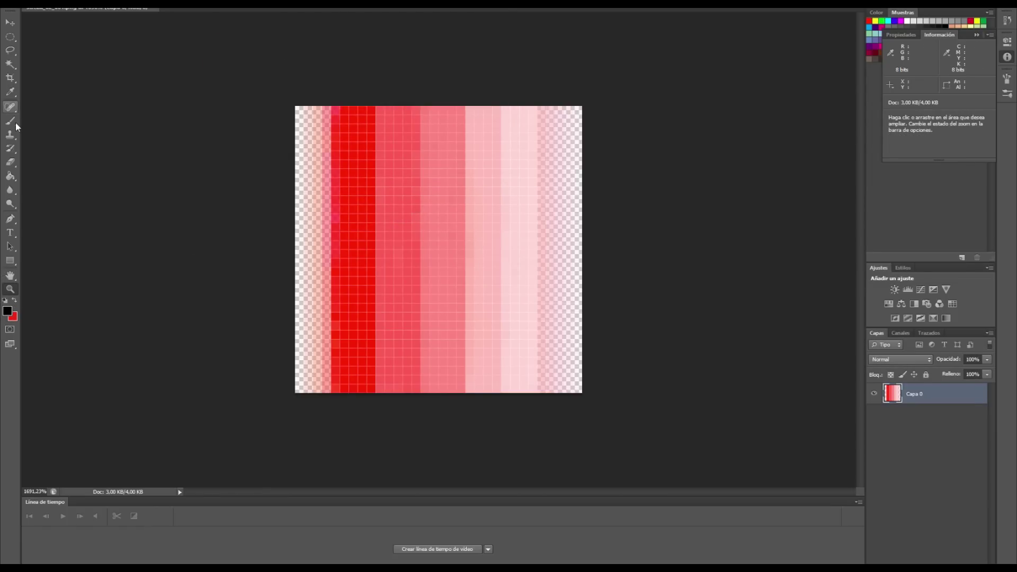
{"action": "left_click", "coordinate": [10, 162]}
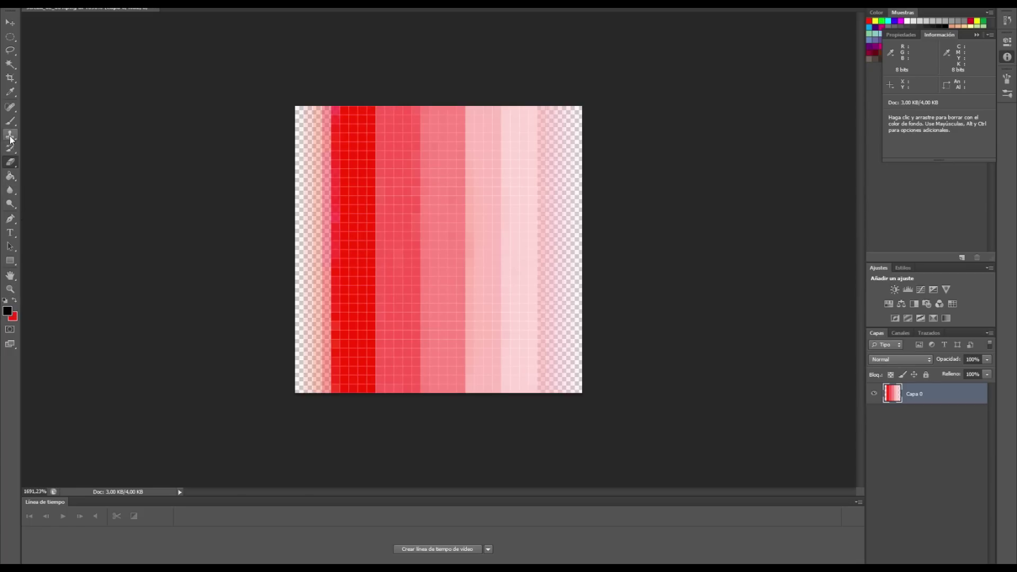
{"action": "left_click", "coordinate": [8, 313]}
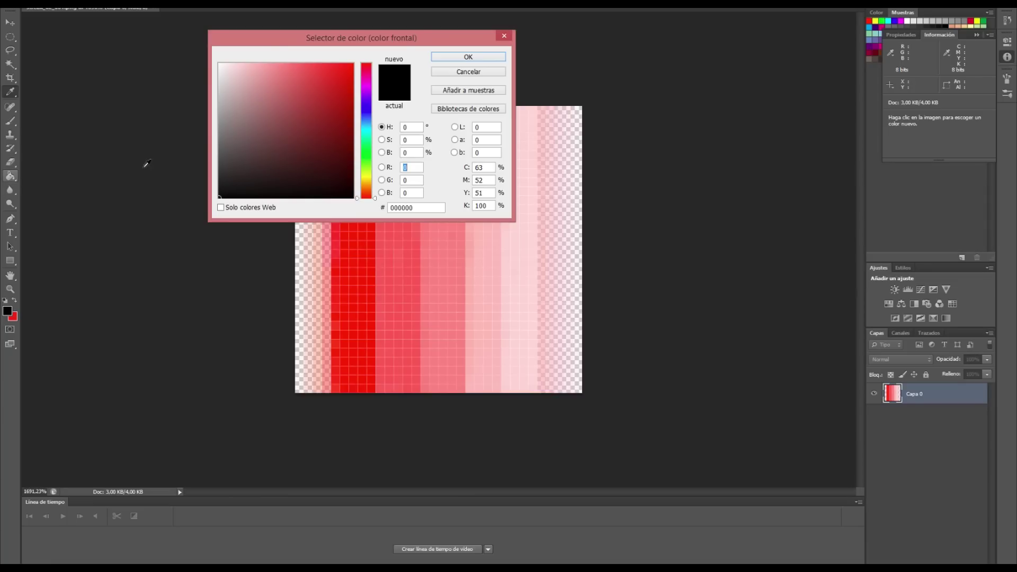
{"action": "left_click", "coordinate": [366, 128]}
{"action": "left_click", "coordinate": [347, 68]}
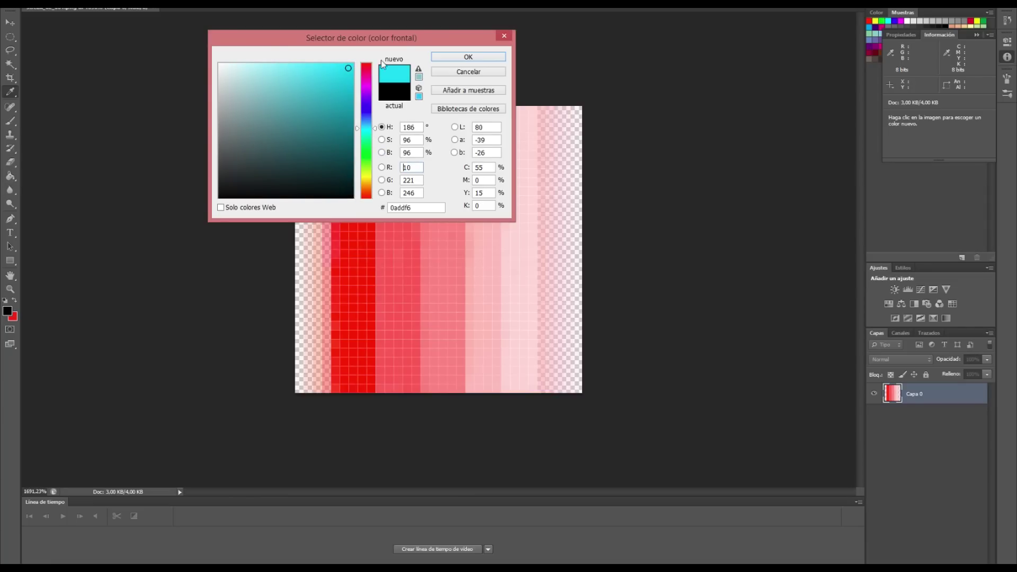
{"action": "left_click", "coordinate": [454, 56]}
- Fill the red and pink stripes of the streak image with the cyan foreground colour
{"action": "left_click", "coordinate": [352, 253]}
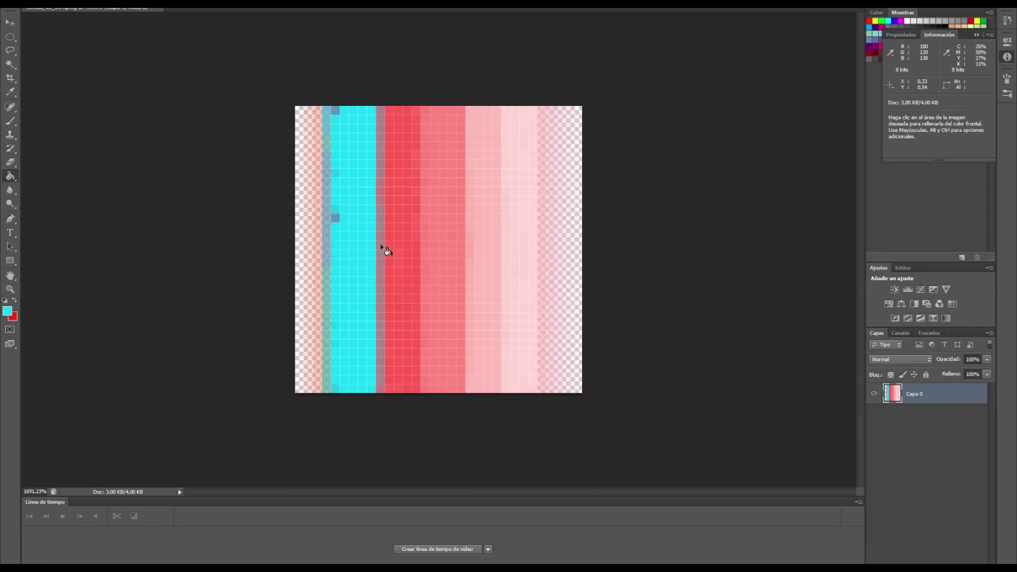
{"action": "left_click", "coordinate": [446, 258]}
{"action": "left_click", "coordinate": [490, 249]}
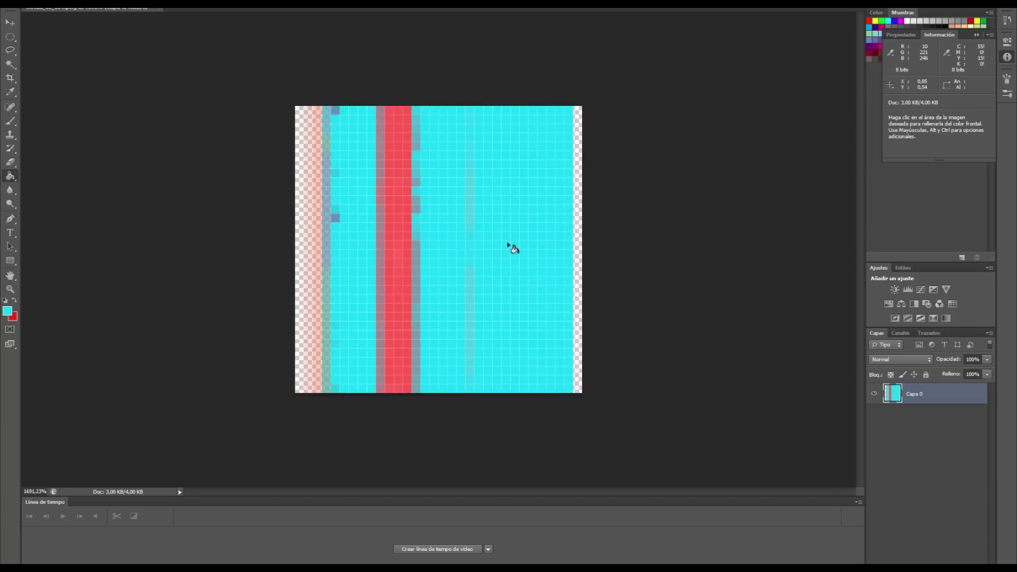
{"action": "left_click", "coordinate": [401, 245]}
{"action": "left_click", "coordinate": [413, 250]}
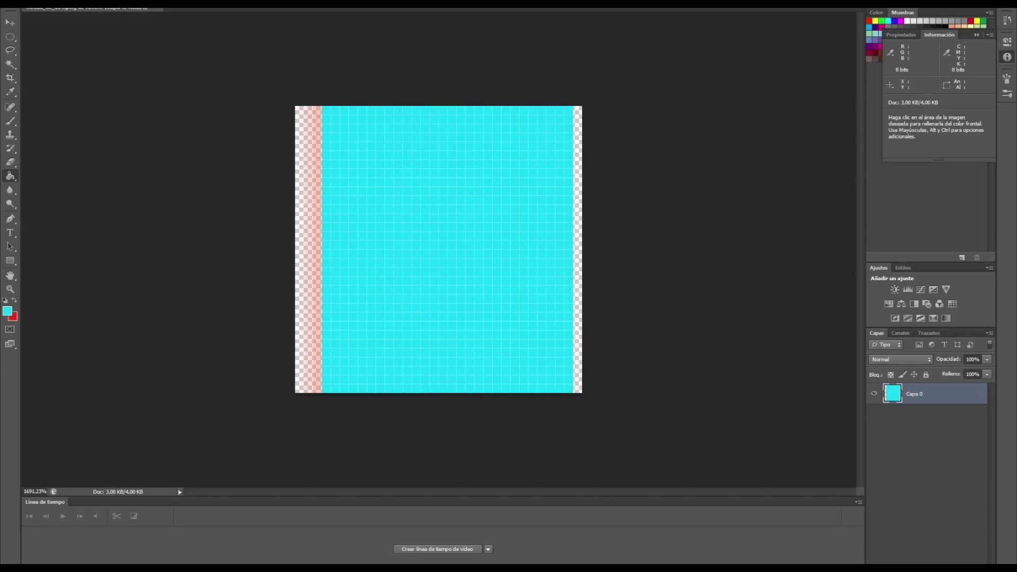
- Save the image as PNG streak_02_001 on the desktop, replacing the existing file with the default PNG options
{"action": "left_click", "coordinate": [29, 4]}
{"action": "left_click", "coordinate": [53, 102]}
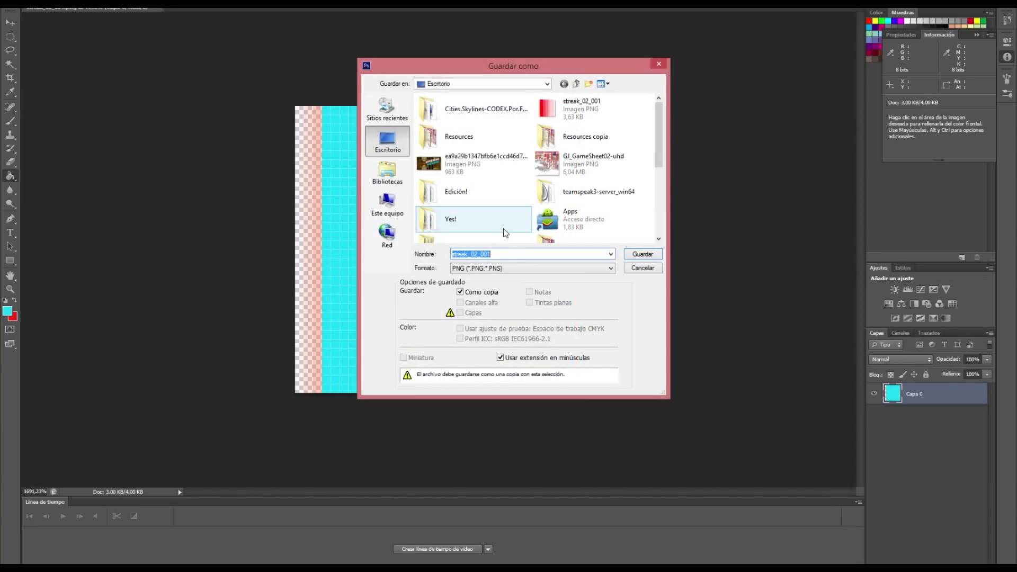
{"action": "left_click", "coordinate": [631, 257]}
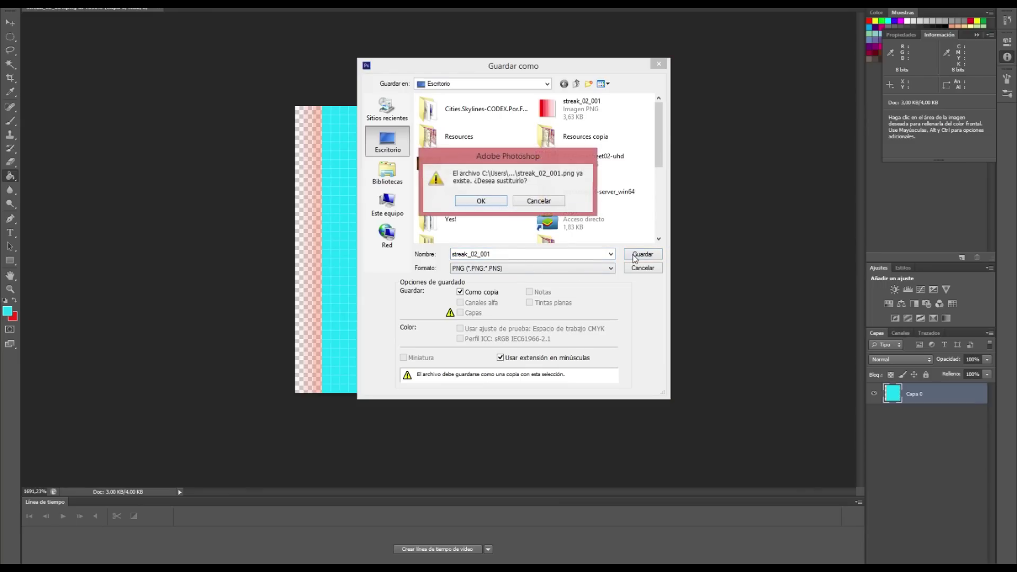
{"action": "left_click", "coordinate": [481, 200]}
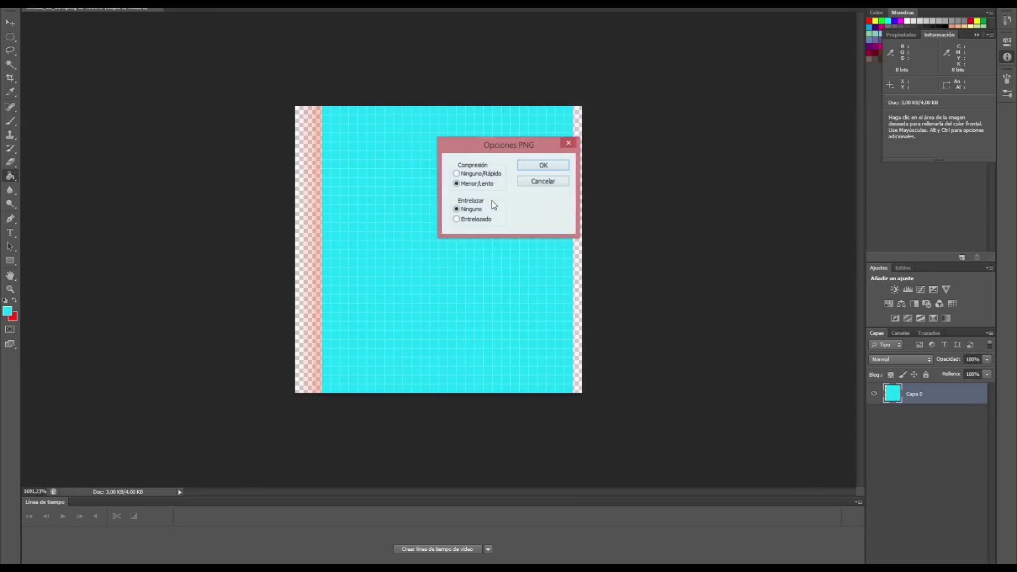
{"action": "left_click", "coordinate": [542, 166]}
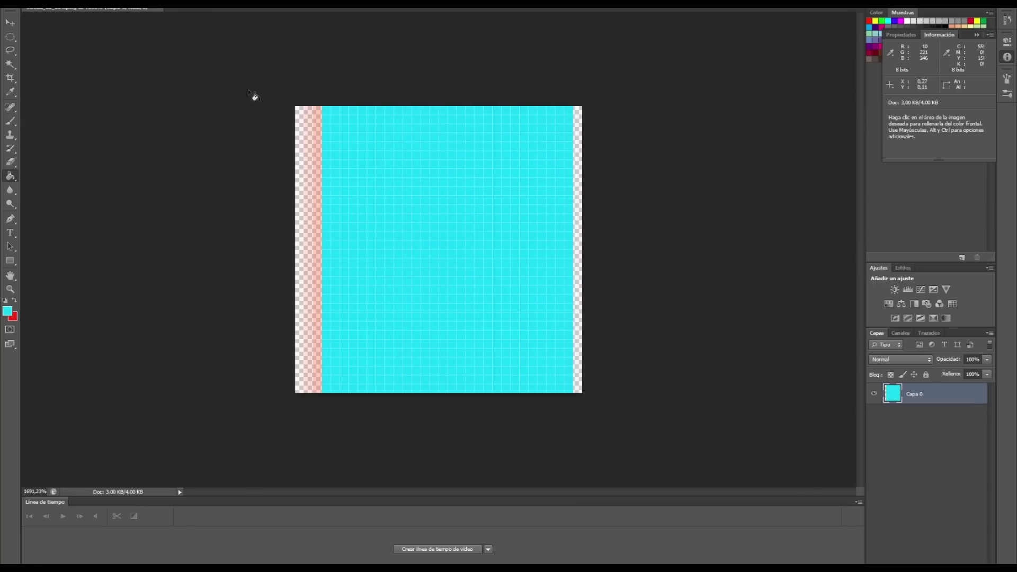
- Switch to the desktop, move streak_02_001 into the Resources folder, then open and close that folder
{"action": "key", "text": "super+d"}
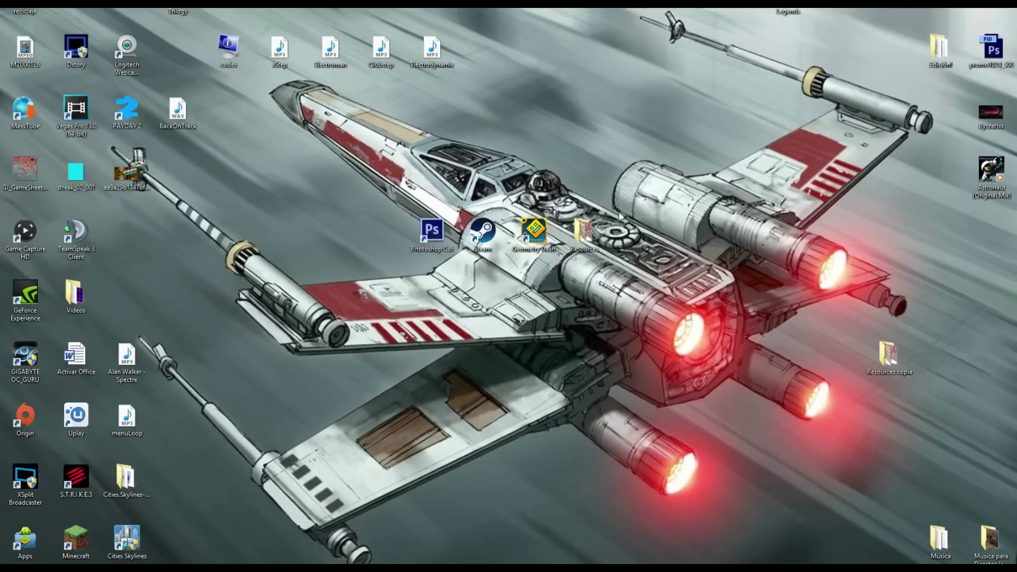
{"action": "mouse_move", "coordinate": [76, 171]}
{"action": "left_mouse_down"}
{"action": "mouse_move", "coordinate": [165, 203]}
{"action": "mouse_move", "coordinate": [565, 290]}
{"action": "mouse_move", "coordinate": [585, 243]}
{"action": "left_mouse_up"}
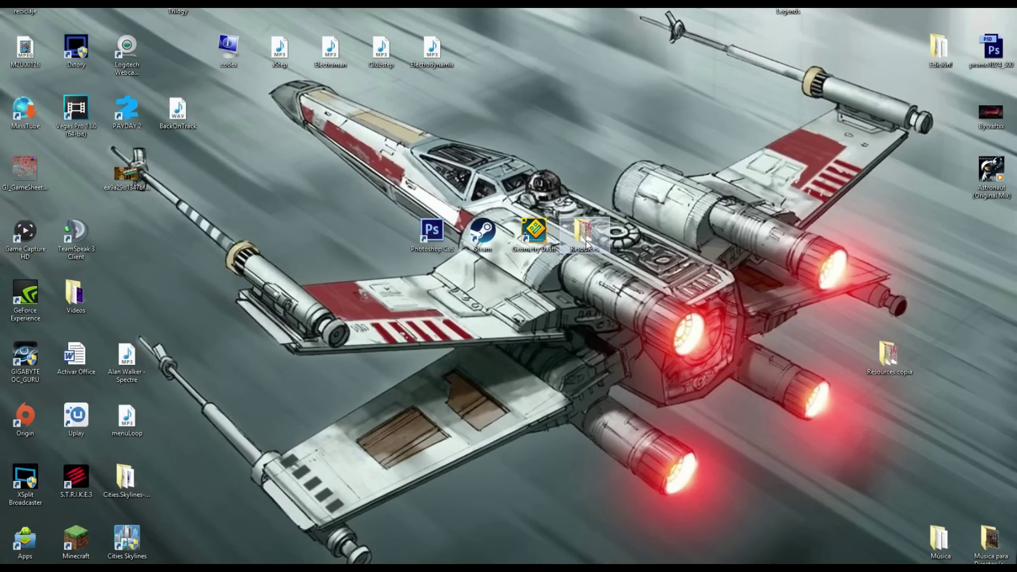
{"action": "double_click", "coordinate": [586, 241]}
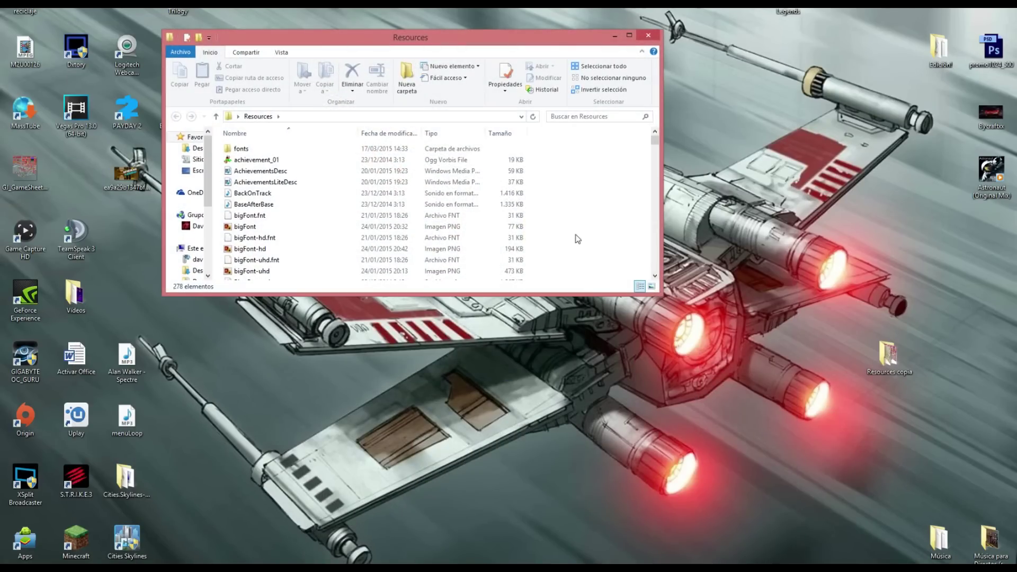
{"action": "left_click", "coordinate": [654, 34]}
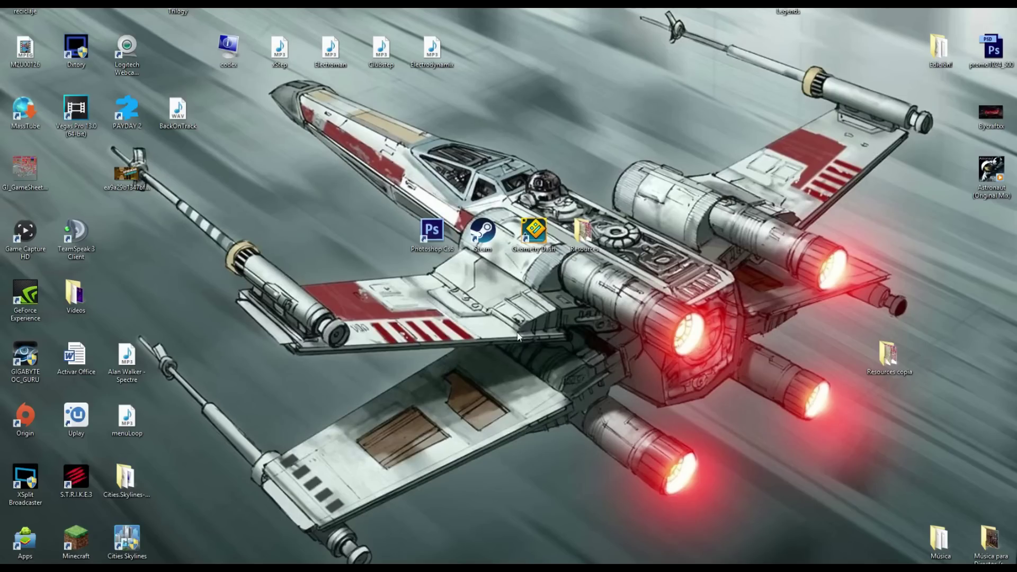
- Switch to Steam, browse Geometry Dash's local files from its properties, and select the Resources folder there
{"action": "double_click", "coordinate": [492, 229]}
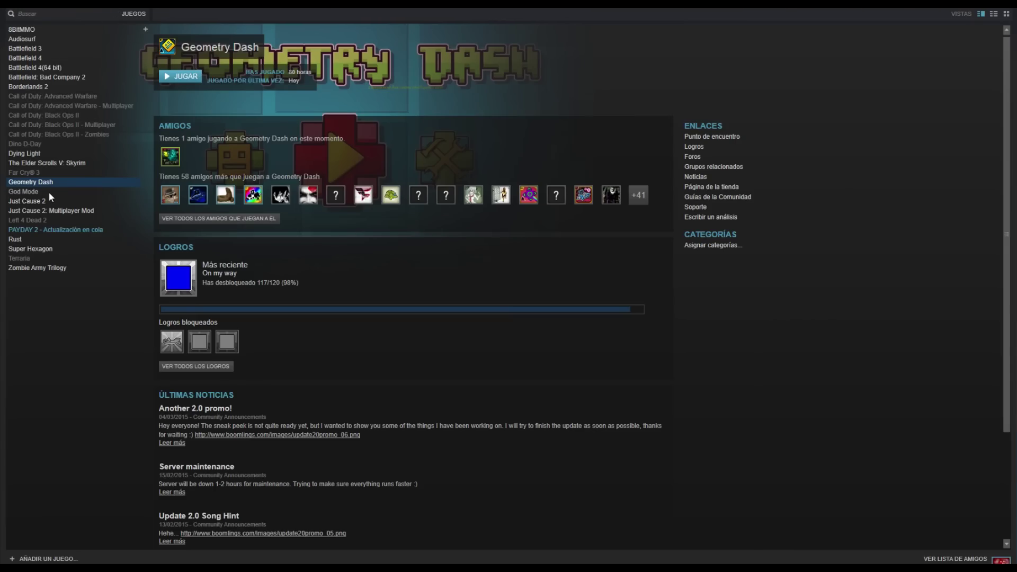
{"action": "right_click", "coordinate": [53, 182]}
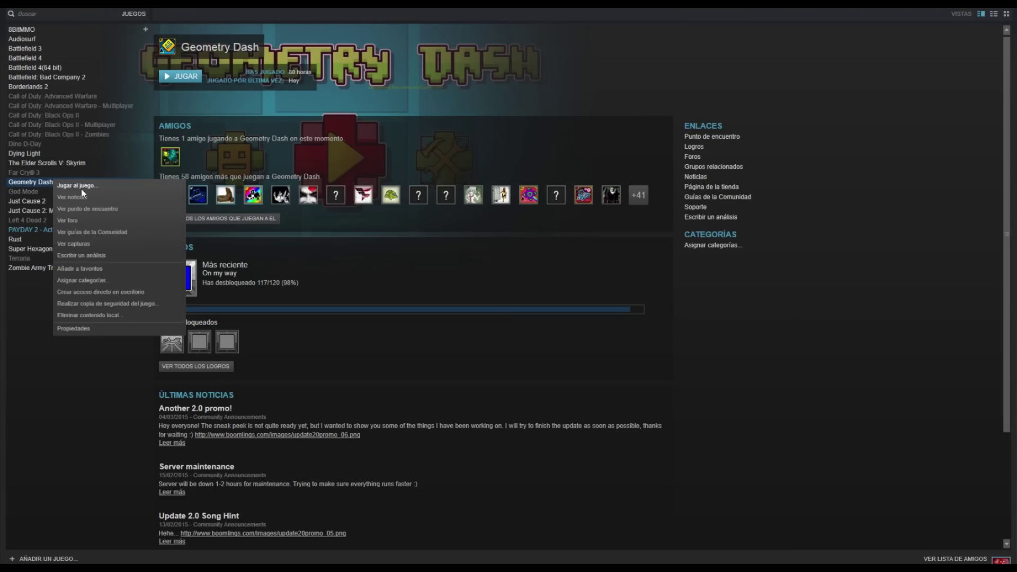
{"action": "left_click", "coordinate": [111, 332]}
{"action": "left_click", "coordinate": [475, 138]}
{"action": "left_click", "coordinate": [423, 179]}
{"action": "left_click", "coordinate": [324, 160]}
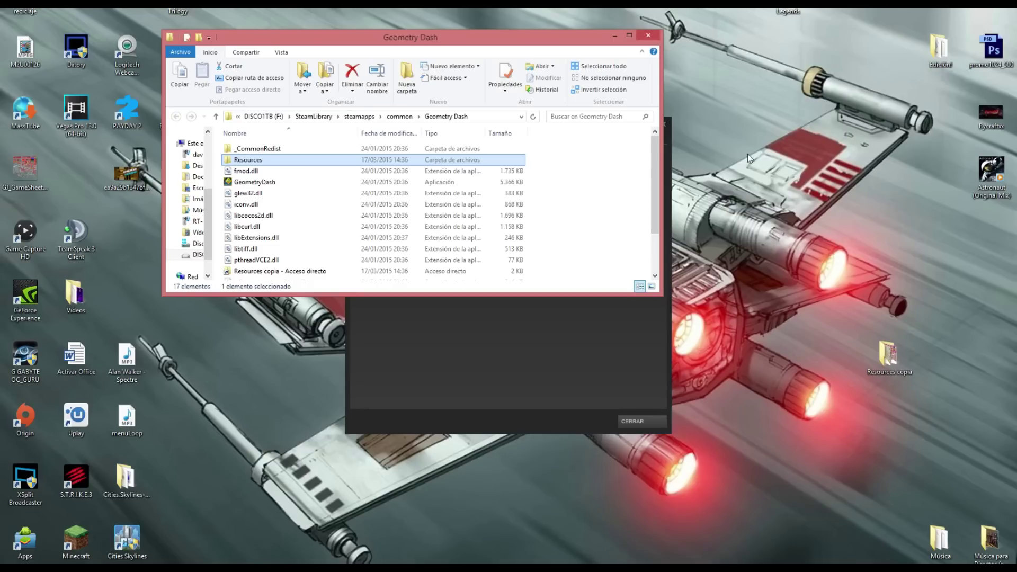
- Close the game's properties and copy the edited Resources folder from the desktop into the Geometry Dash folder, replacing the destination files
{"action": "left_click", "coordinate": [618, 364]}
{"action": "left_click", "coordinate": [668, 126]}
{"action": "left_click_drag", "start_coordinate": [579, 42], "coordinate": [433, 58]}
{"action": "left_click_drag", "start_coordinate": [888, 360], "coordinate": [417, 231]}
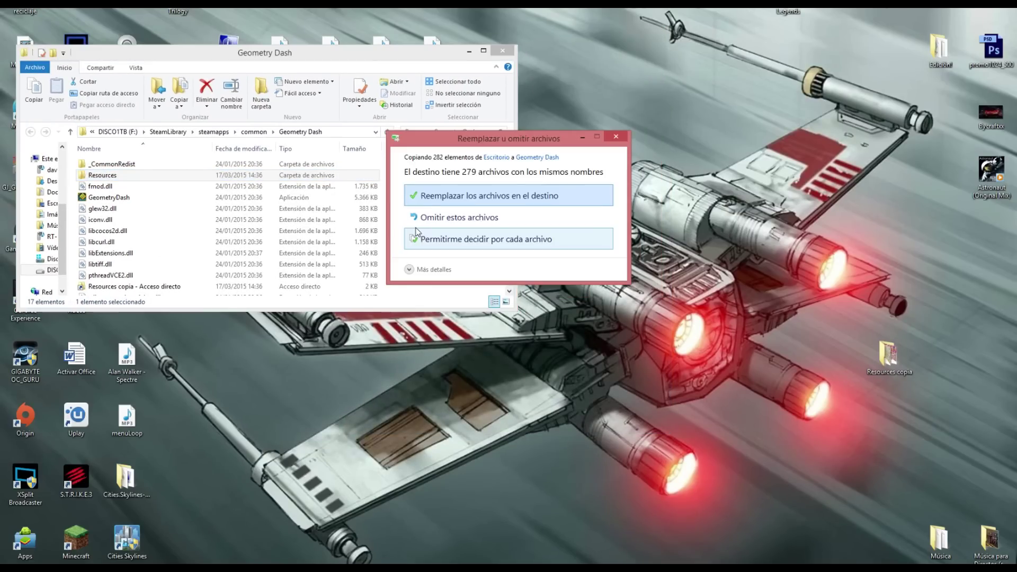
{"action": "left_click", "coordinate": [498, 196]}
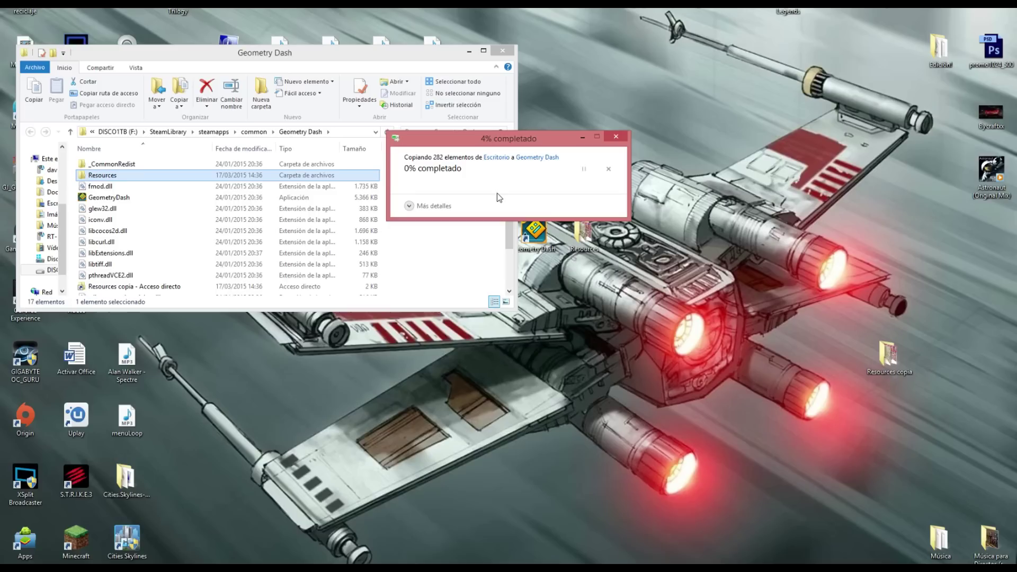
- Launch Geometry Dash from its game folder and start the Electroman Adventures level
{"action": "left_click", "coordinate": [177, 197]}
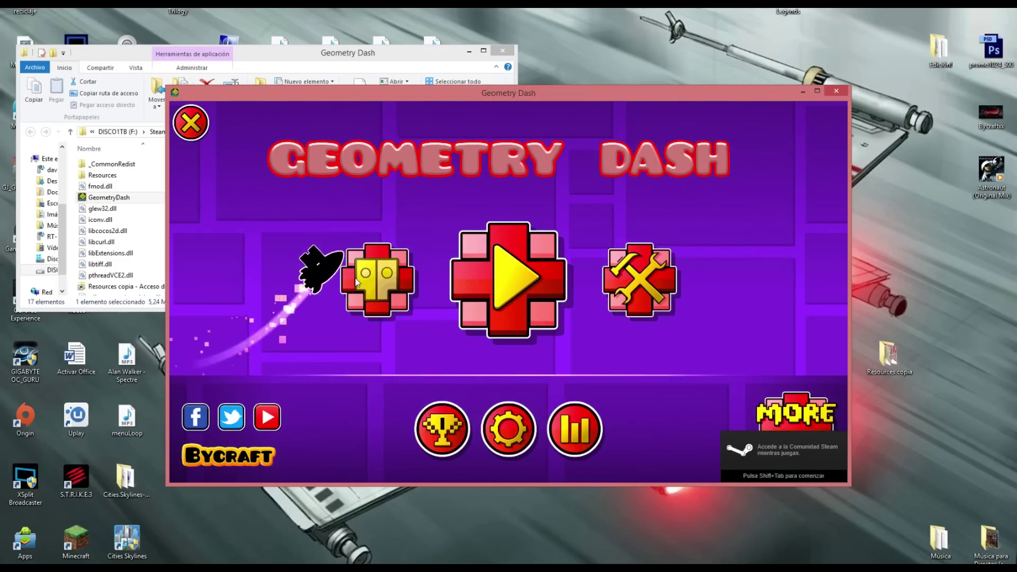
{"action": "left_click", "coordinate": [535, 315]}
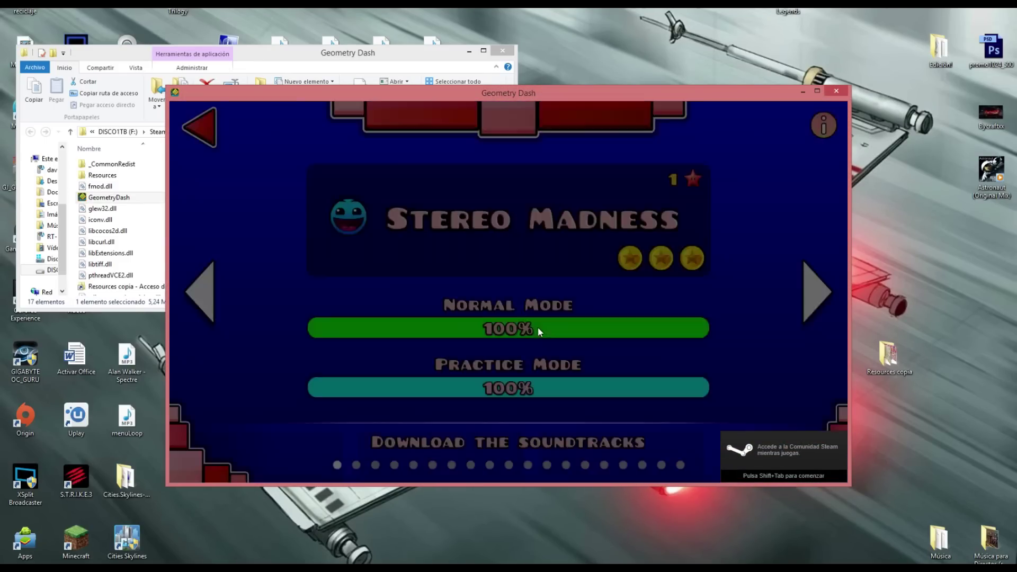
{"action": "left_click", "coordinate": [208, 301]}
{"action": "left_click", "coordinate": [209, 300]}
{"action": "left_click", "coordinate": [210, 299]}
{"action": "left_click", "coordinate": [210, 300]}
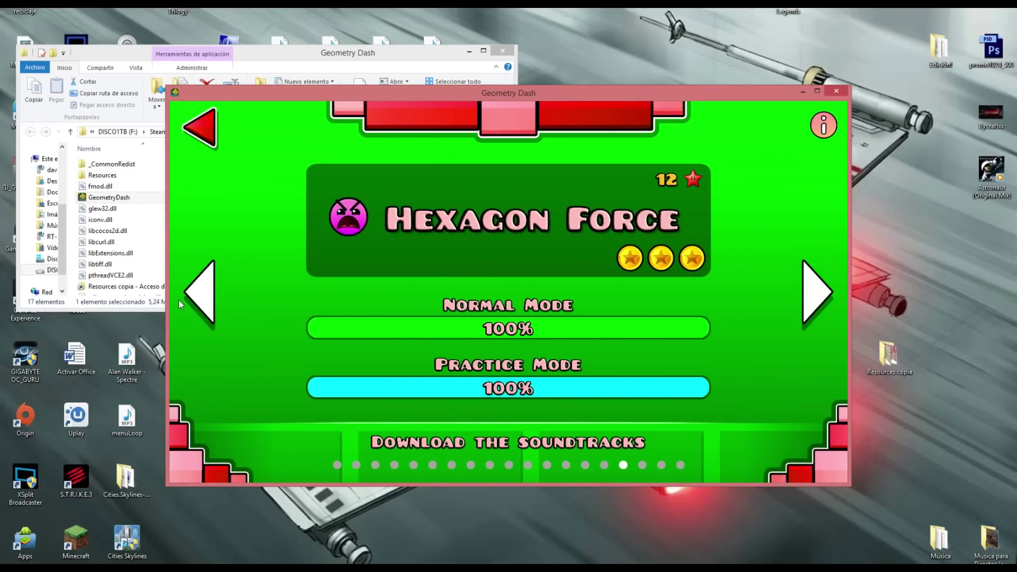
{"action": "left_click", "coordinate": [207, 302]}
{"action": "left_click", "coordinate": [206, 302]}
{"action": "left_click", "coordinate": [207, 302]}
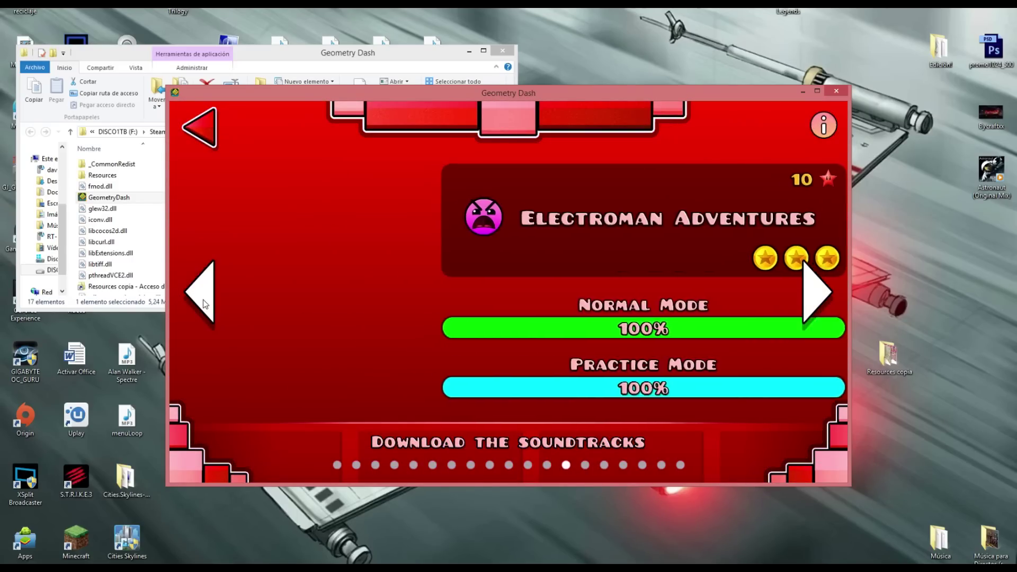
{"action": "left_click", "coordinate": [207, 302]}
{"action": "left_click", "coordinate": [815, 292]}
{"action": "left_click", "coordinate": [635, 239]}
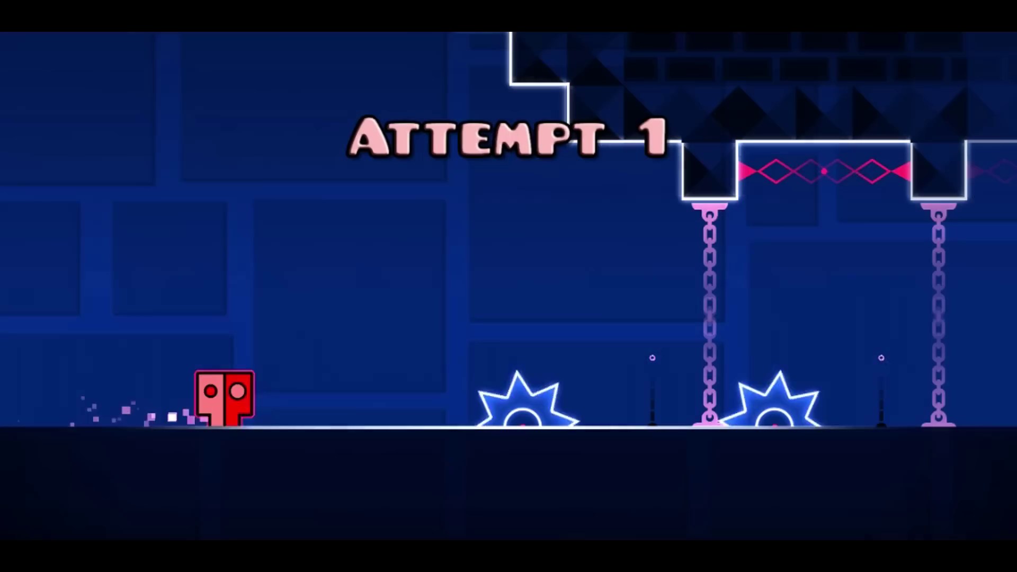
- Play through the level's opening obstacles to examine the recoloured streak and other edited textures
{"action": "key", "text": "space"}
{"action": "key", "text": "space"}
{"action": "key", "text": "space"}
{"action": "key", "text": "space"}
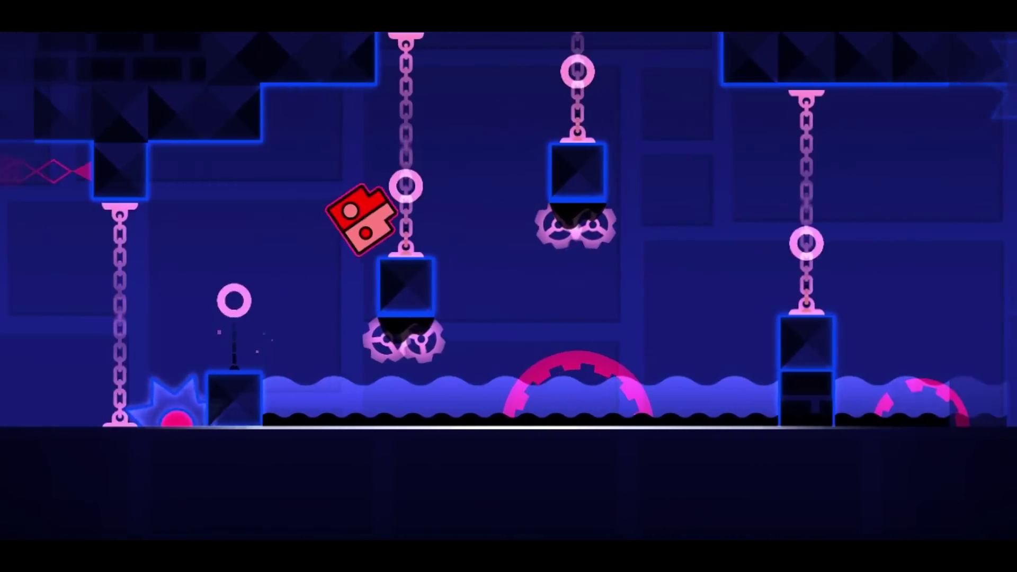
{"action": "key", "text": "space"}
{"action": "key", "text": "space"}
{"action": "key", "text": "space"}
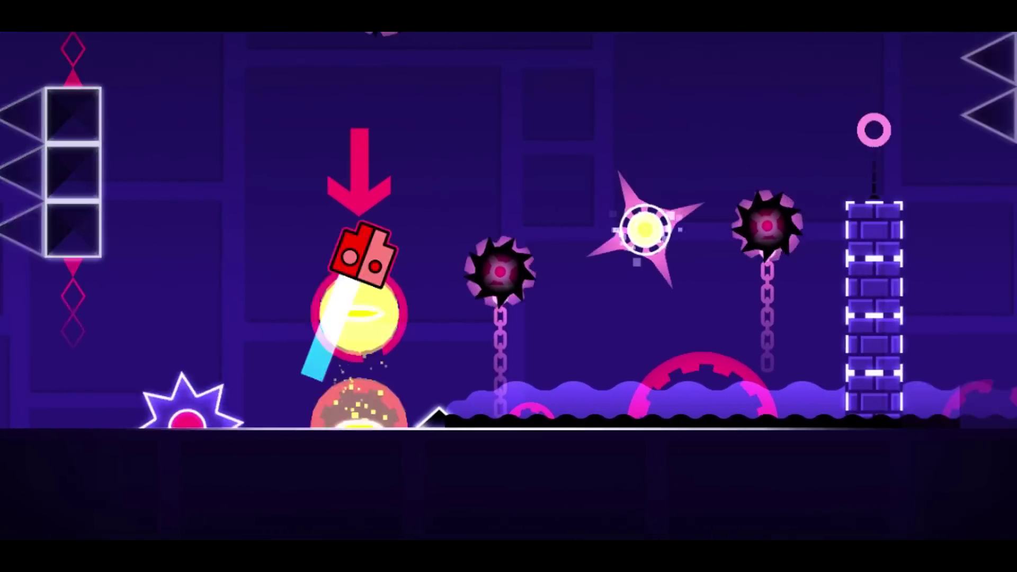
{"action": "key", "text": "space"}
{"action": "key", "text": "space"}
{"action": "key", "text": "space"}
{"action": "key", "text": "space"}
{"action": "key", "text": "space"}
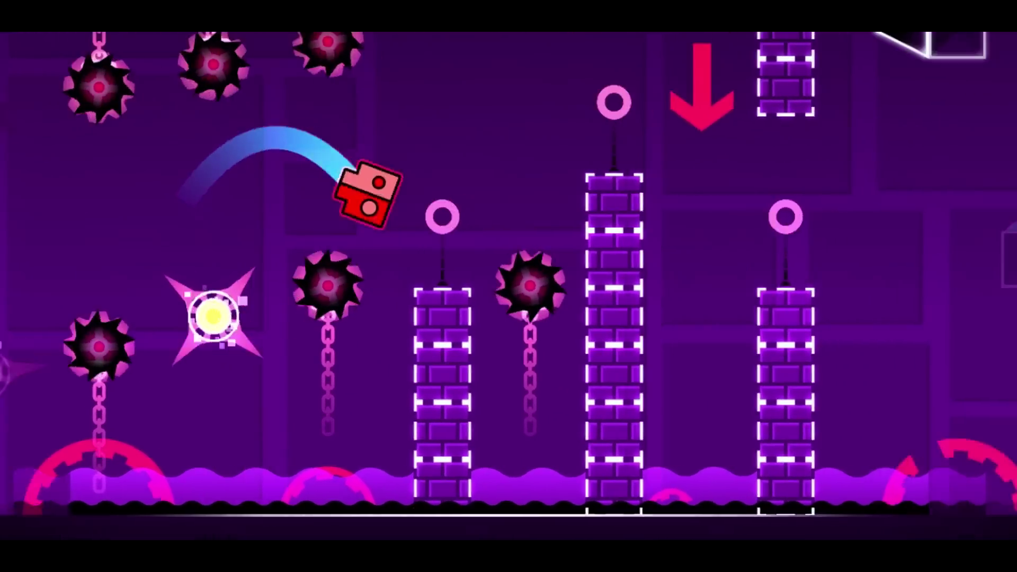
{"action": "key", "text": "space"}
{"action": "key", "text": "space"}
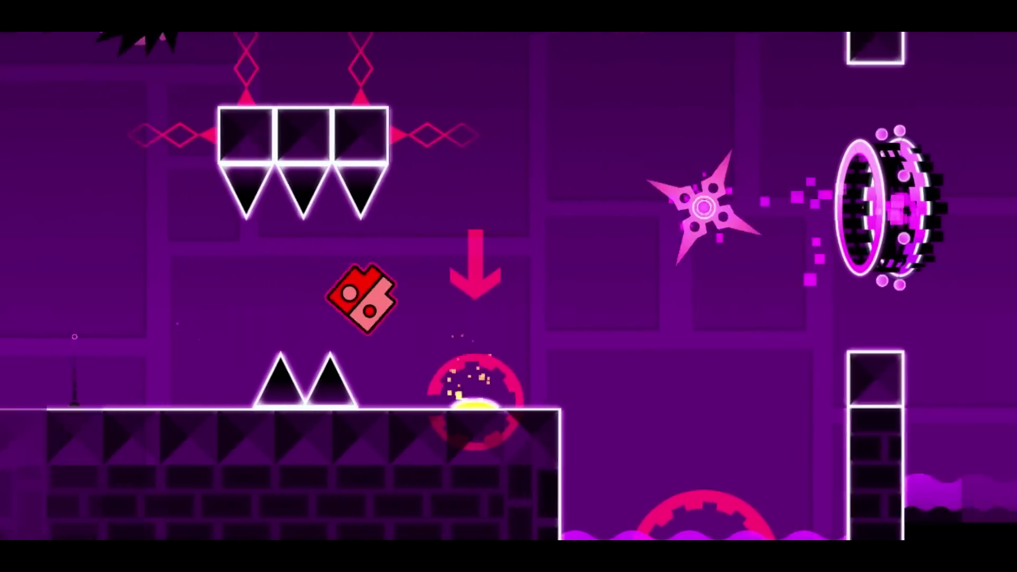
{"action": "key", "text": "space"}
{"action": "key", "text": "space"}
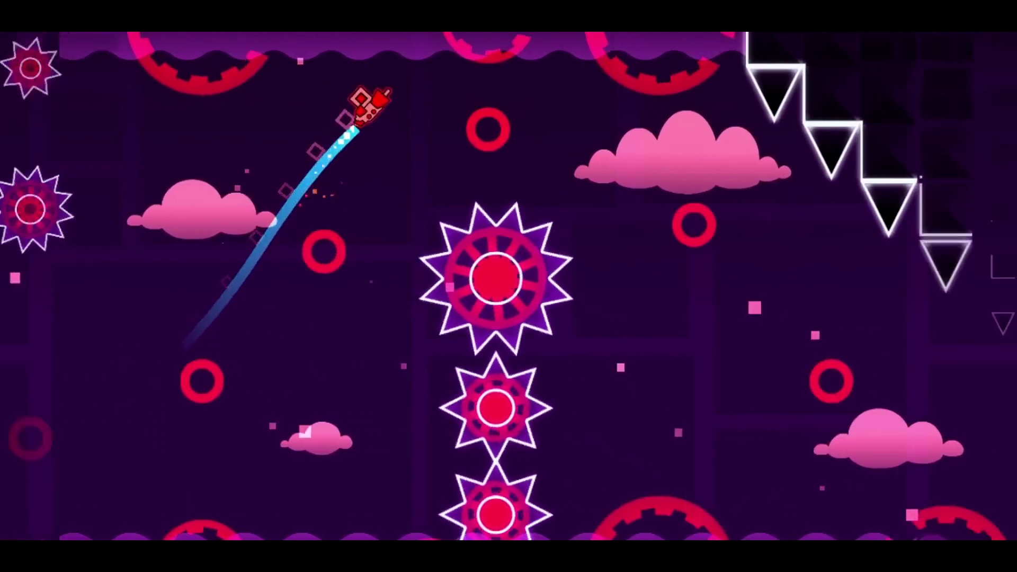
{"action": "key", "text": "space"}
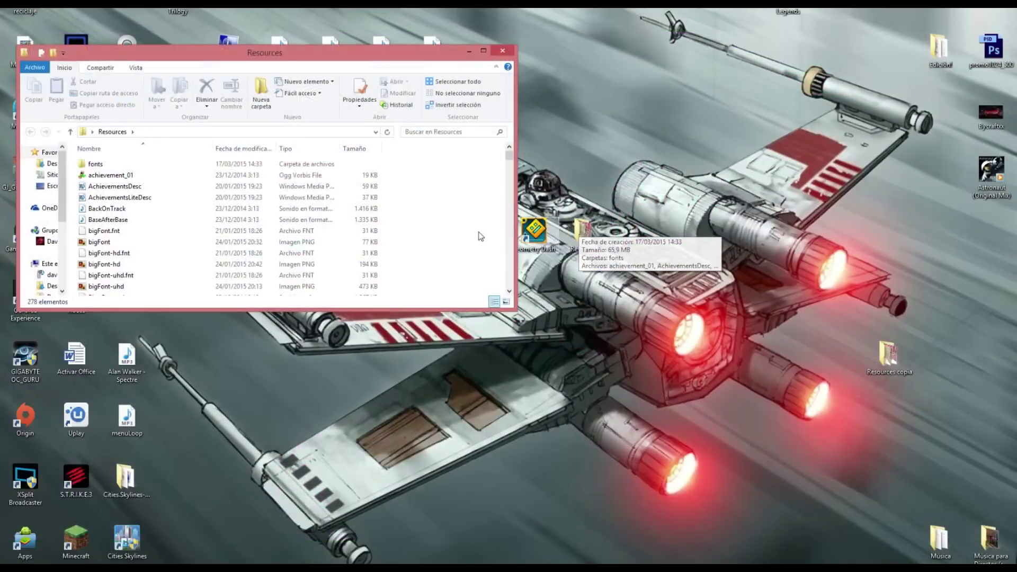
- Look through the files in the desktop Resources folder and select achievement_01
{"action": "scroll", "coordinate": [329, 221], "scroll_direction": "down", "scroll_amount": 5}
{"action": "scroll", "coordinate": [510, 182], "scroll_direction": "down", "scroll_amount": 4}
{"action": "left_click_drag", "start_coordinate": [513, 179], "coordinate": [533, 282]}
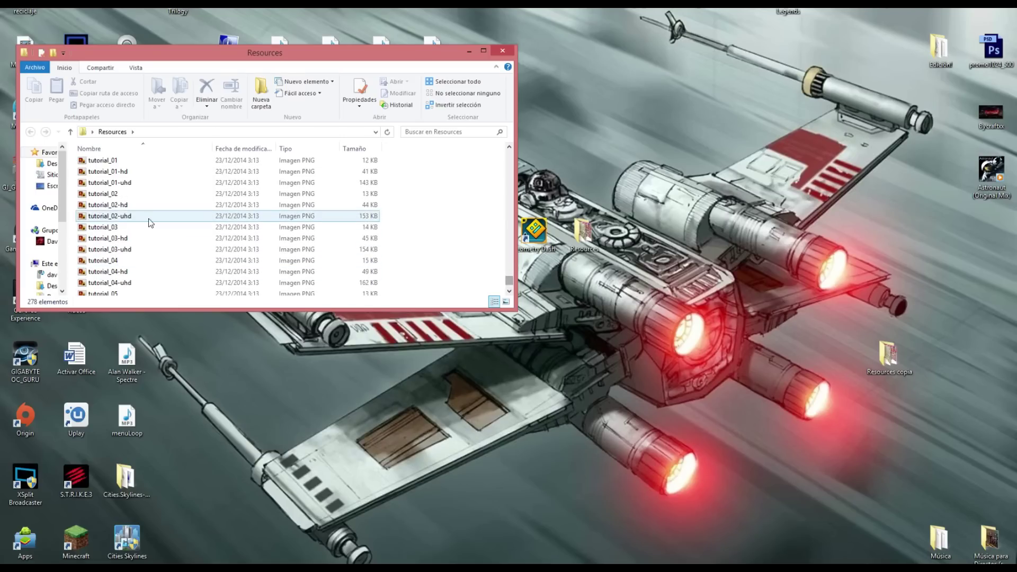
{"action": "scroll", "coordinate": [201, 257], "scroll_direction": "up", "scroll_amount": 8}
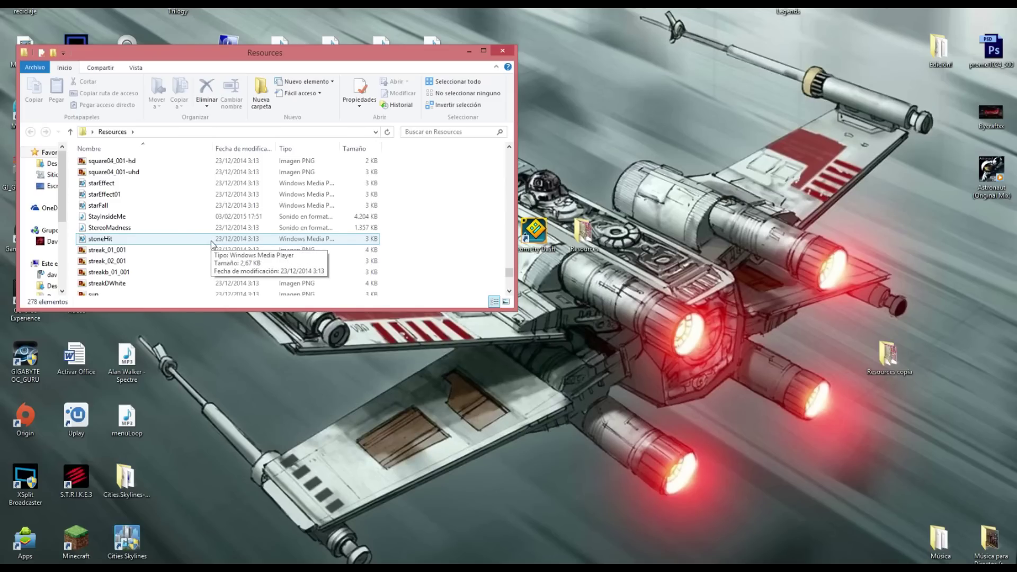
{"action": "scroll", "coordinate": [213, 239], "scroll_direction": "up", "scroll_amount": 1}
{"action": "scroll", "coordinate": [213, 228], "scroll_direction": "down", "scroll_amount": 3}
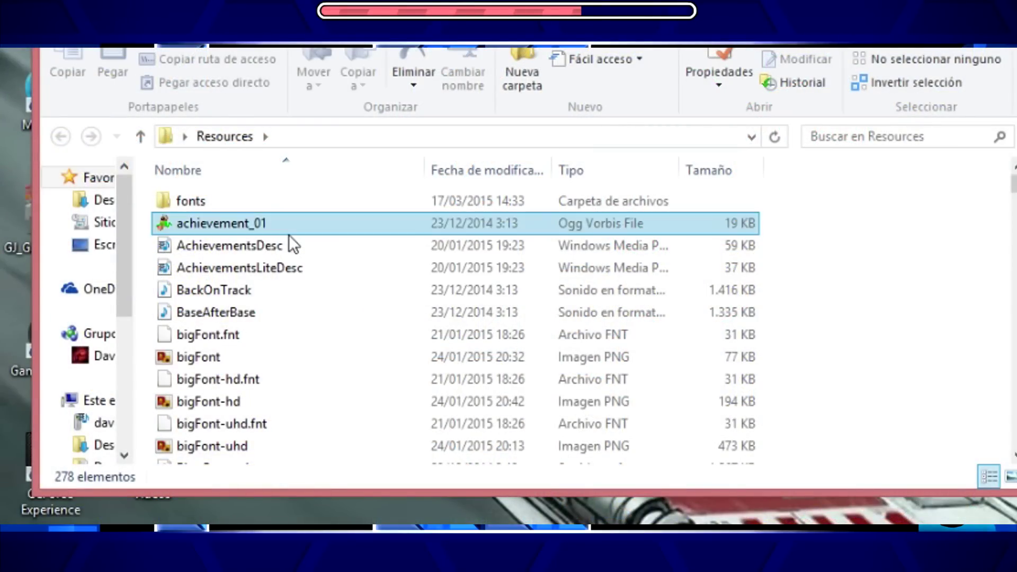
{"action": "left_click", "coordinate": [288, 221]}
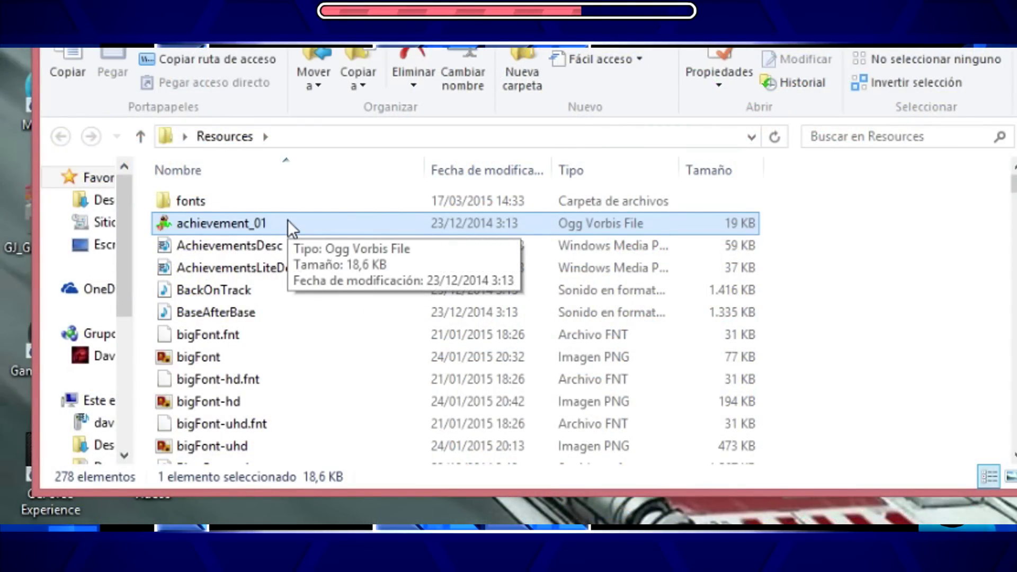